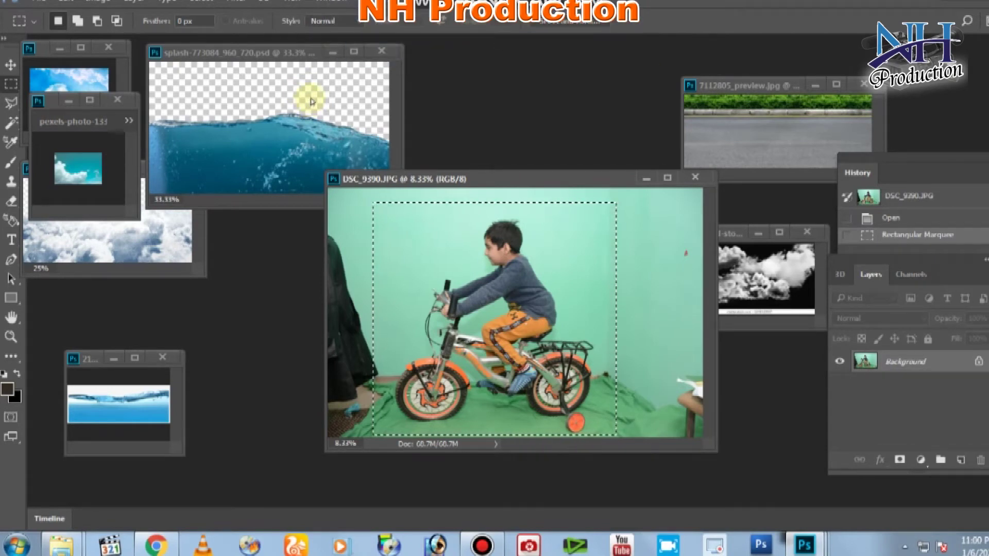
# Step: Turn the bicycle photo's Background into Layer 0 and erase everything outside the boy's rectangle
pyautogui.click(78, 160)
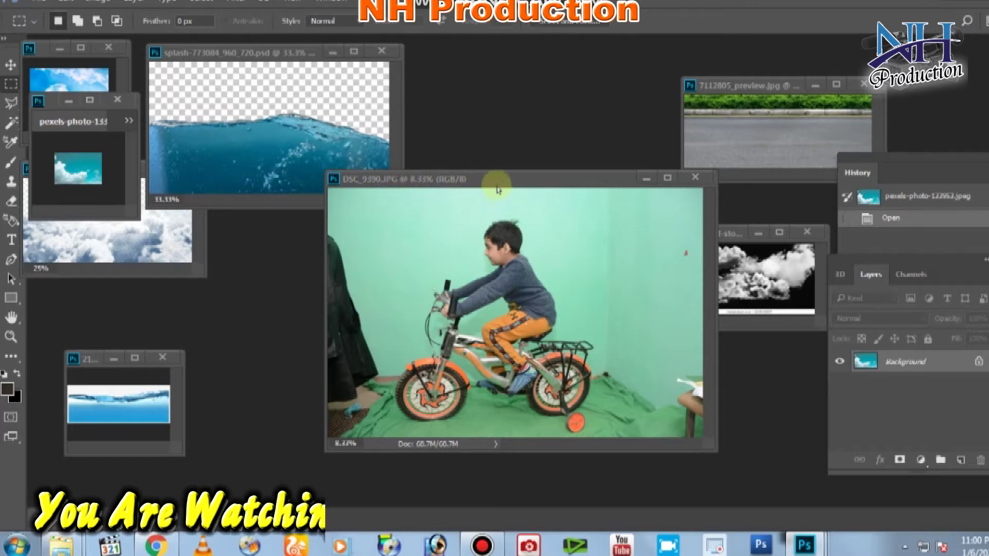
pyautogui.moveTo(498, 189); pyautogui.dragTo(526, 181)
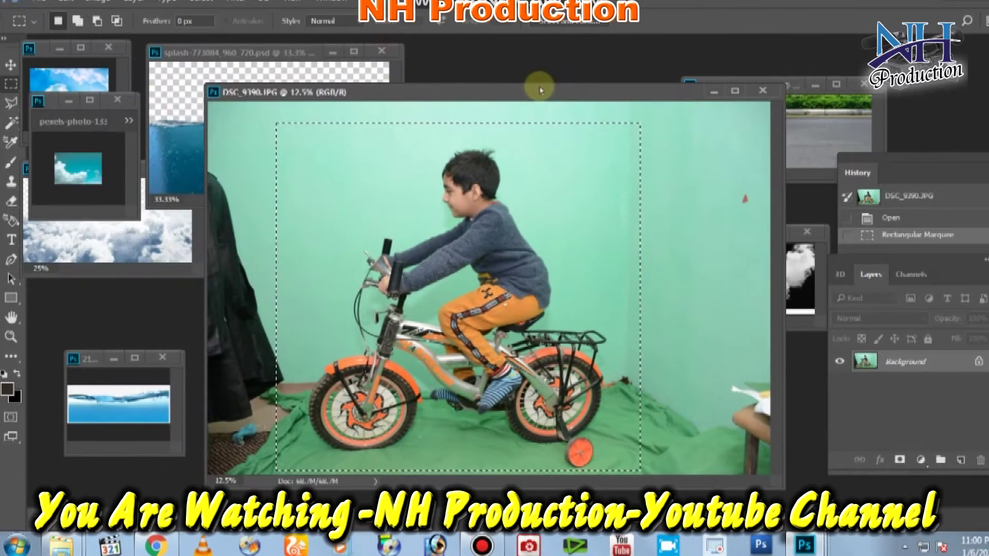
pyautogui.click(979, 362)
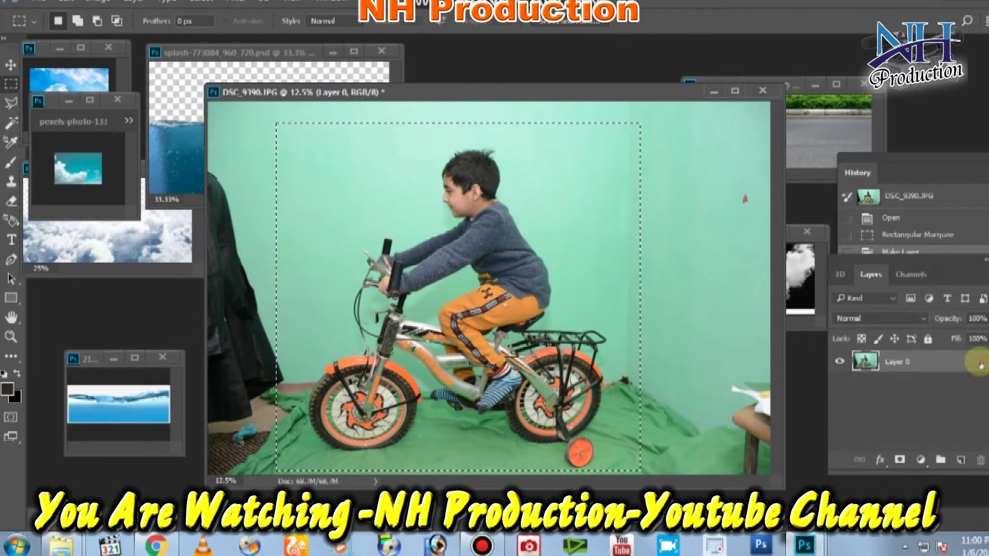
pyautogui.rightClick(505, 165)
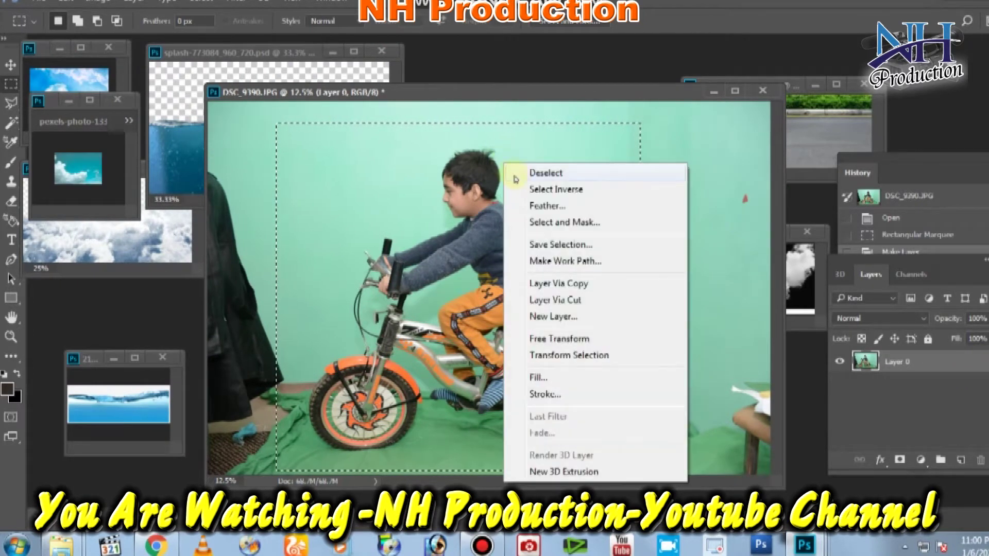
pyautogui.click(522, 189)
pyautogui.press('Delete')
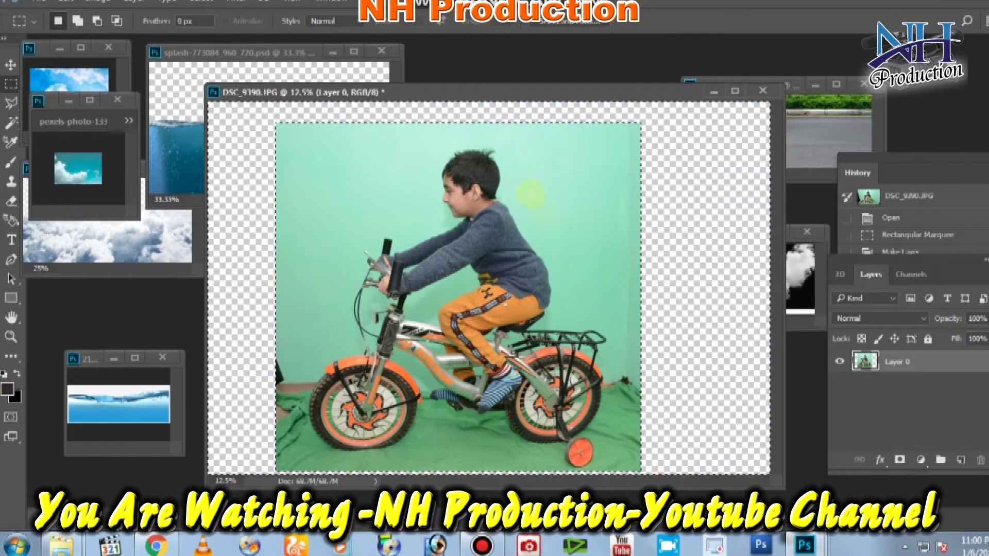
pyautogui.scroll(-3, 608, 247)
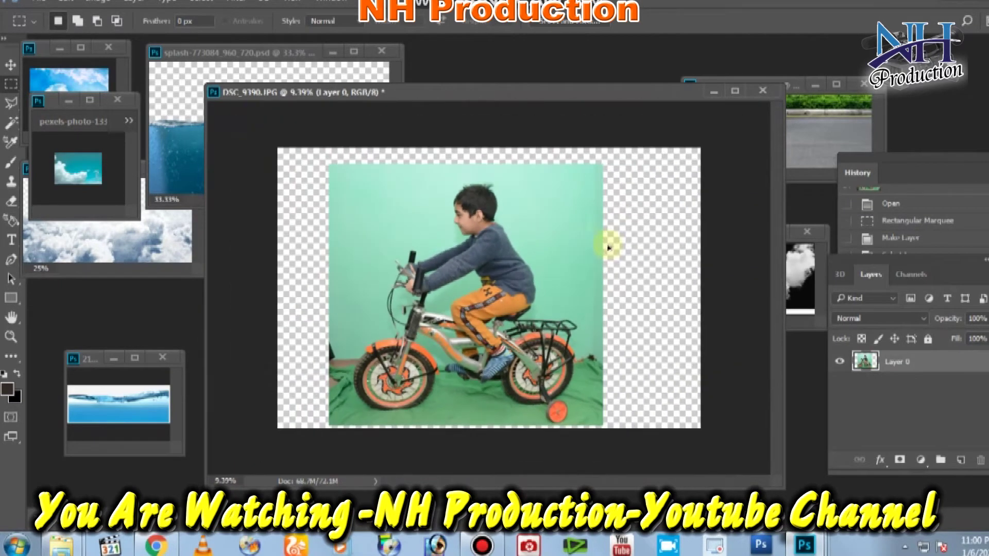
# Step: Select the teal wall behind the boy with the Magic Wand at tolerance 50
pyautogui.click(10, 124)
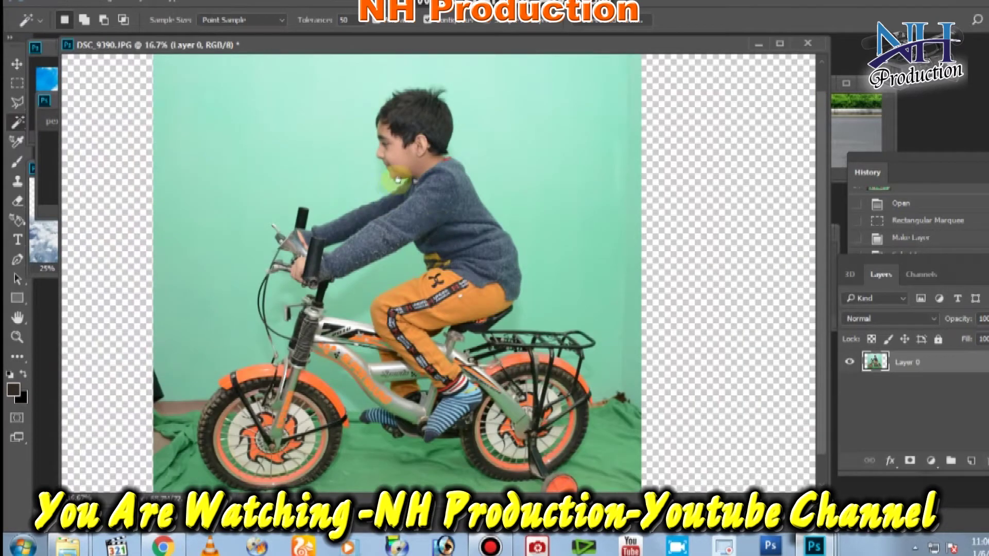
pyautogui.moveTo(397, 179); pyautogui.dragTo(424, 235)
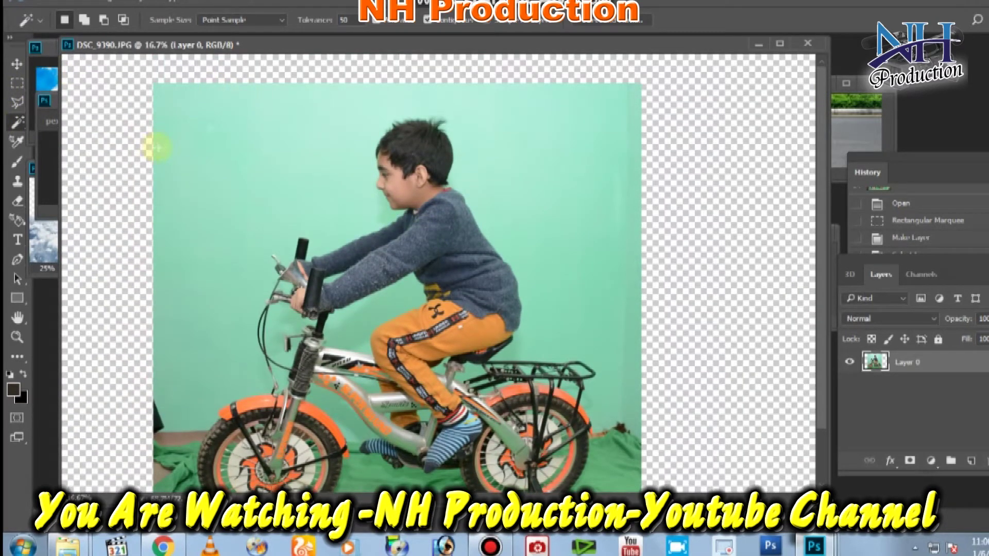
pyautogui.click(216, 169)
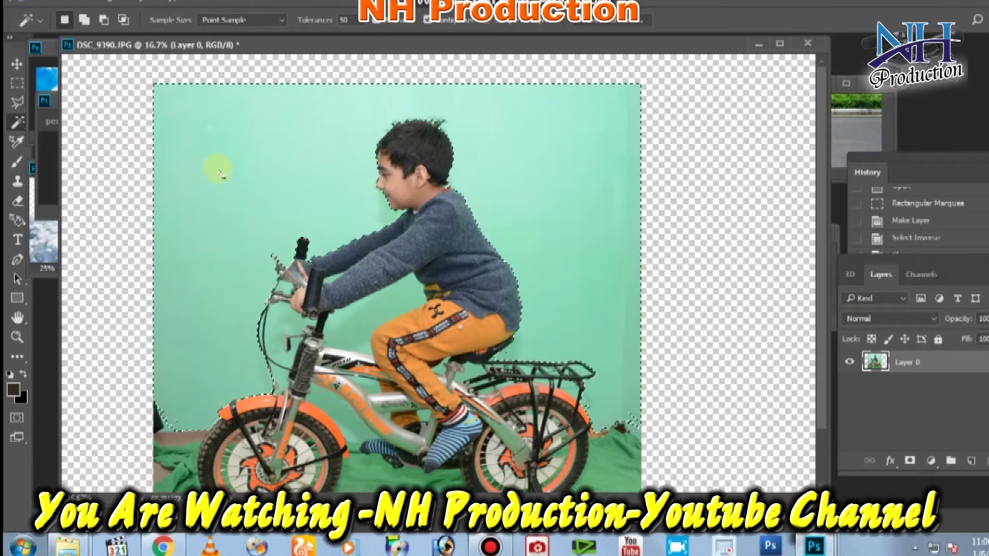
pyautogui.scroll(-2, 456, 222)
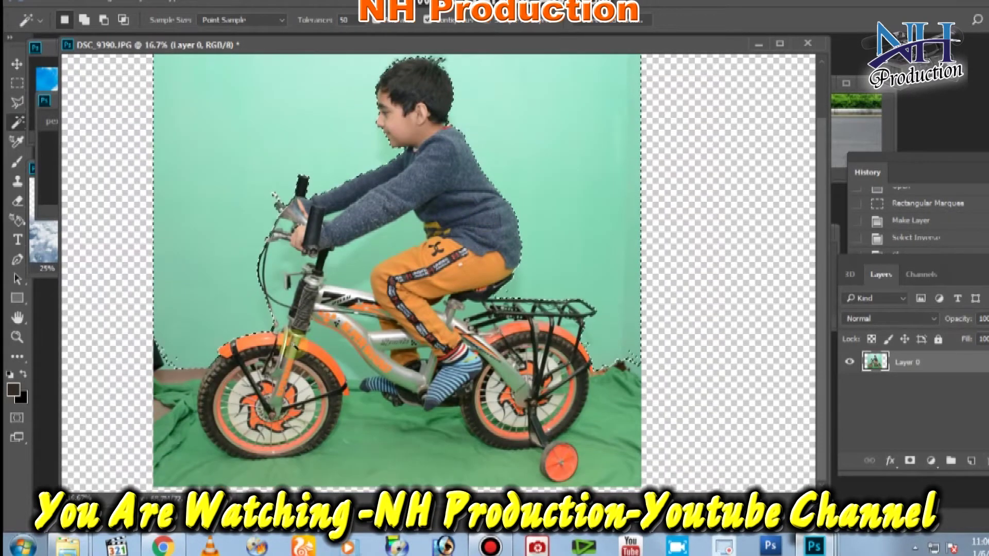
pyautogui.scroll(1, 295, 348)
pyautogui.scroll(1, 294, 348)
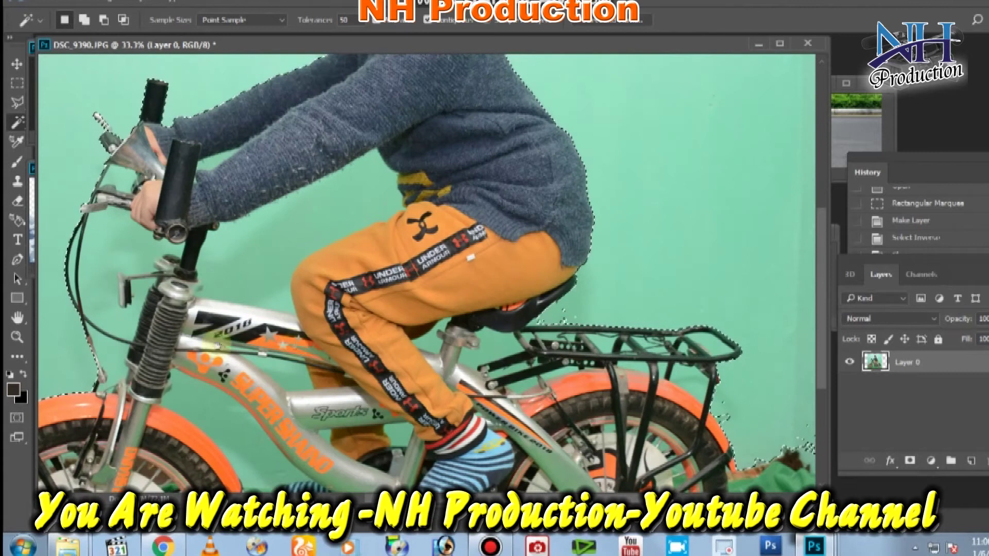
pyautogui.scroll(-3, 420, 291)
pyautogui.hscroll(-4, 420, 291)
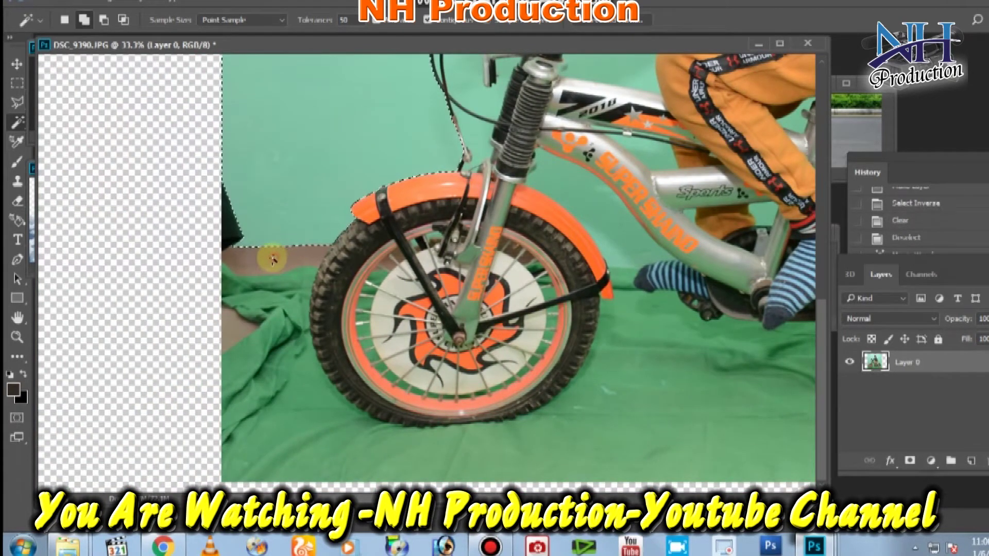
# Step: Add the green floor cloth and the green beside the fender and between the bike tubes
pyautogui.click(278, 298)
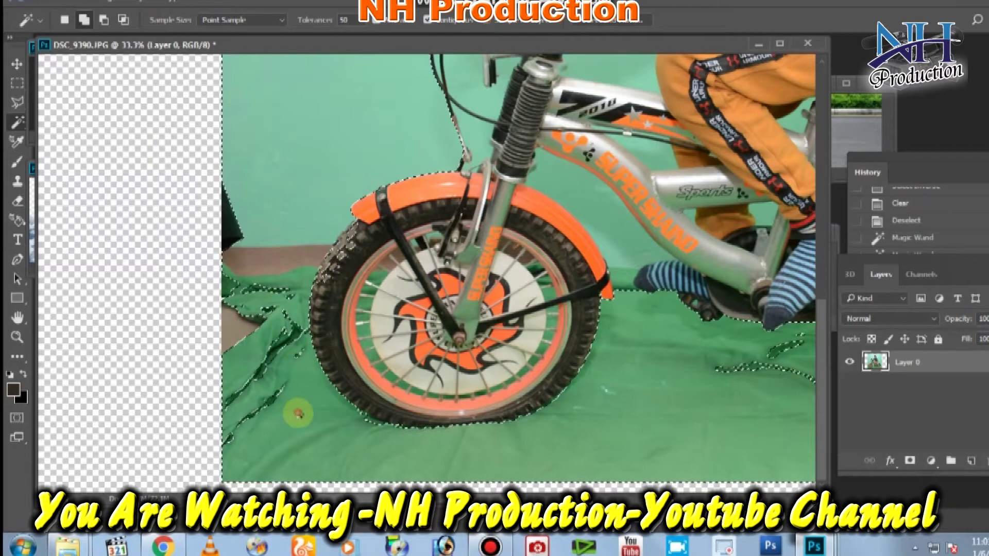
pyautogui.click(327, 427)
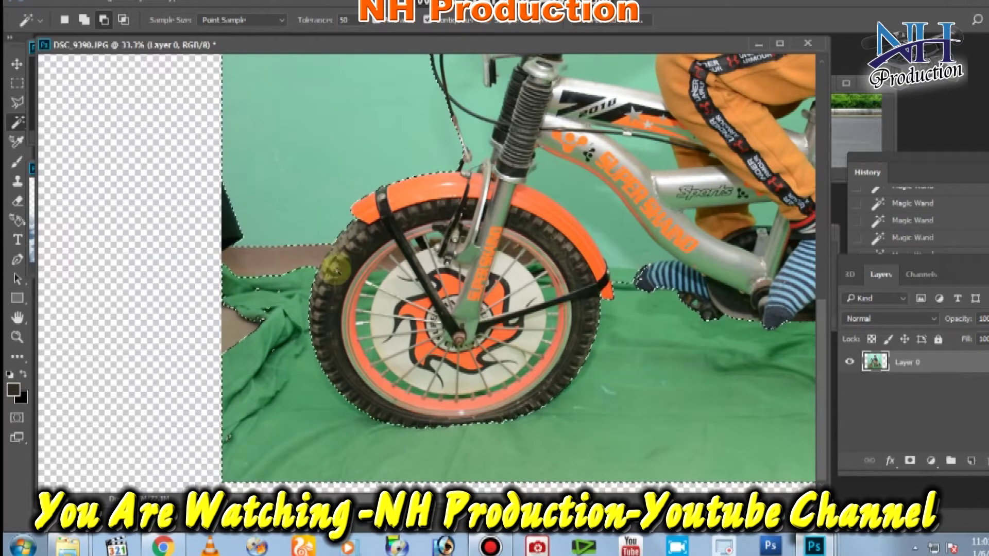
pyautogui.hscroll(5, 526, 410)
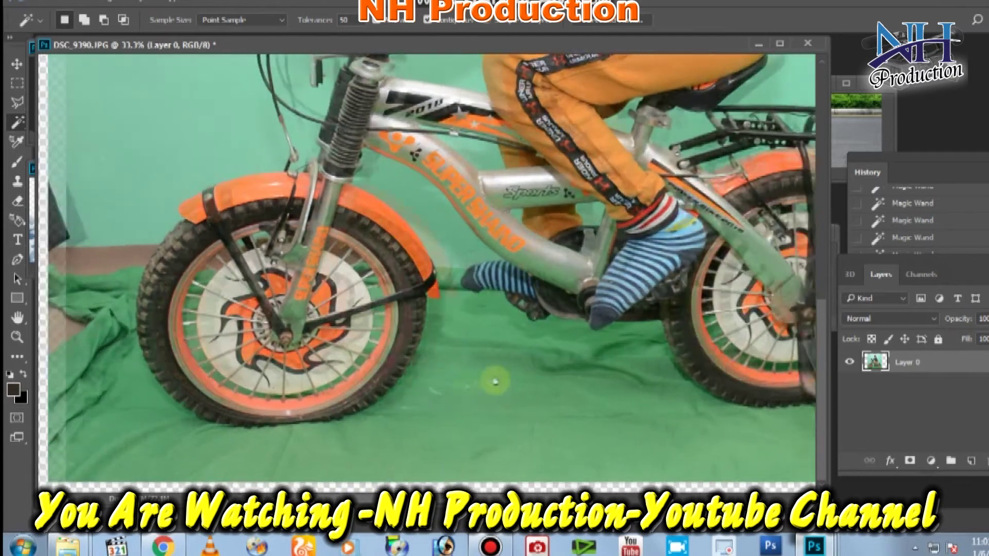
pyautogui.click(382, 251)
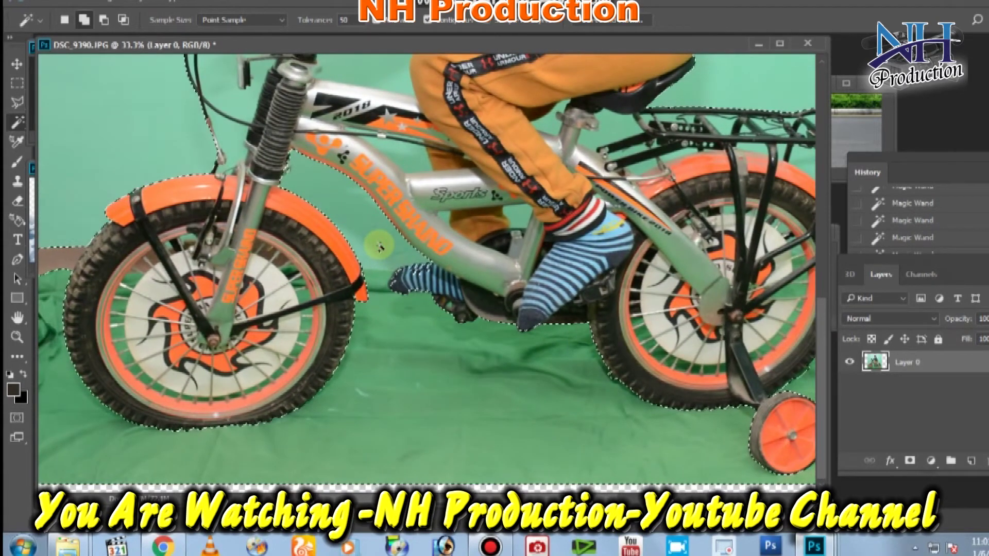
pyautogui.click(419, 179)
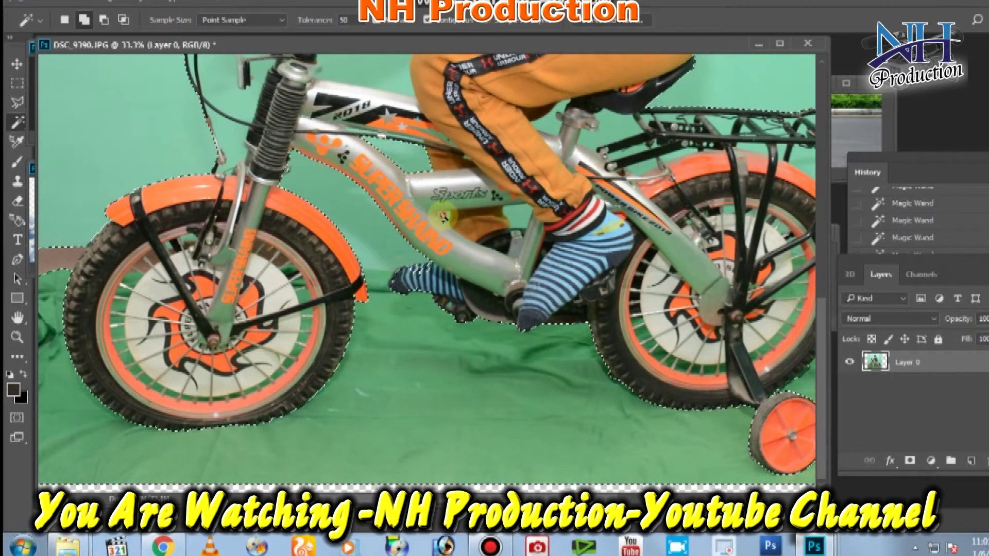
pyautogui.scroll(3, 559, 164)
pyautogui.hscroll(1, 559, 165)
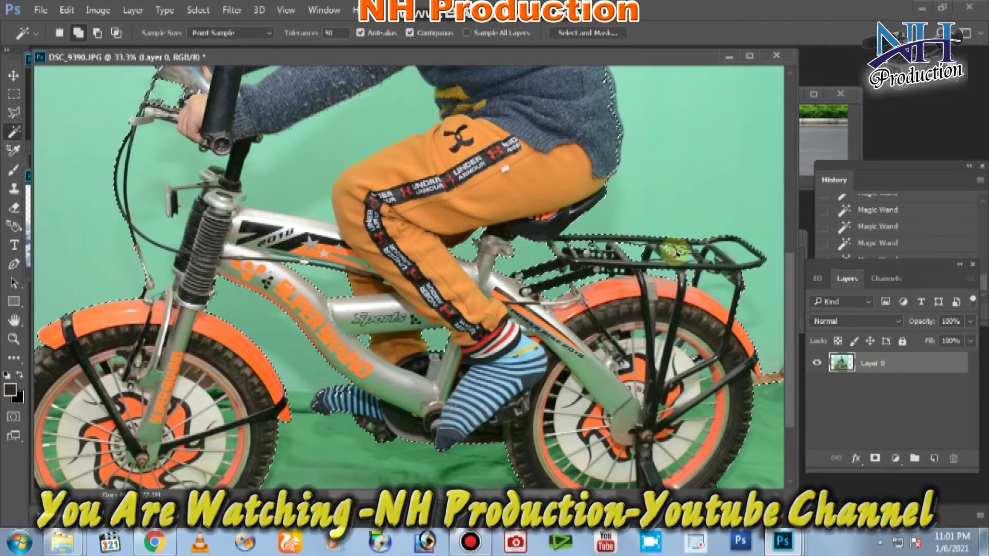
# Step: Add the green gaps between the rear wheel's spokes to the selection
pyautogui.scroll(-3, 734, 332)
pyautogui.hscroll(2, 734, 333)
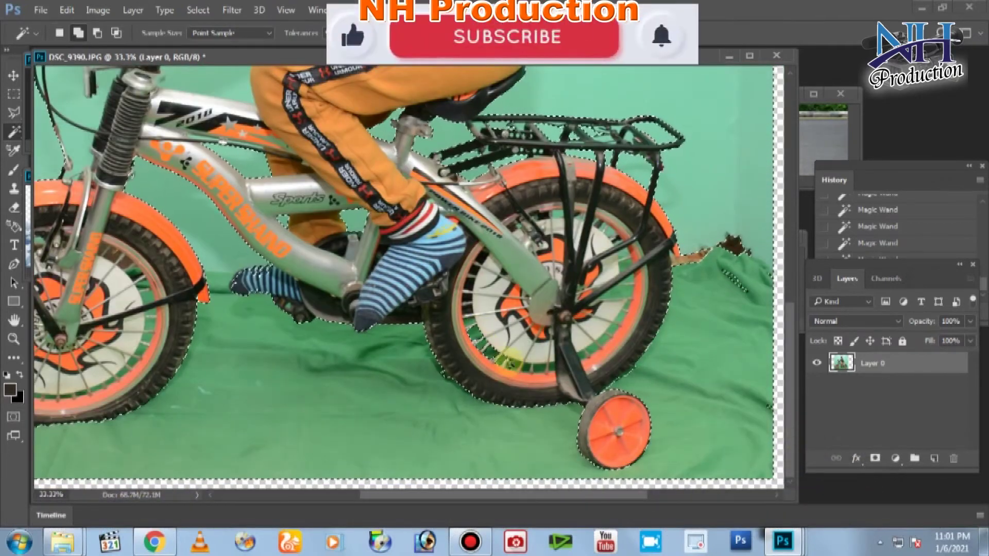
pyautogui.keyDown('shift'); pyautogui.click(551, 369); pyautogui.keyUp('shift')
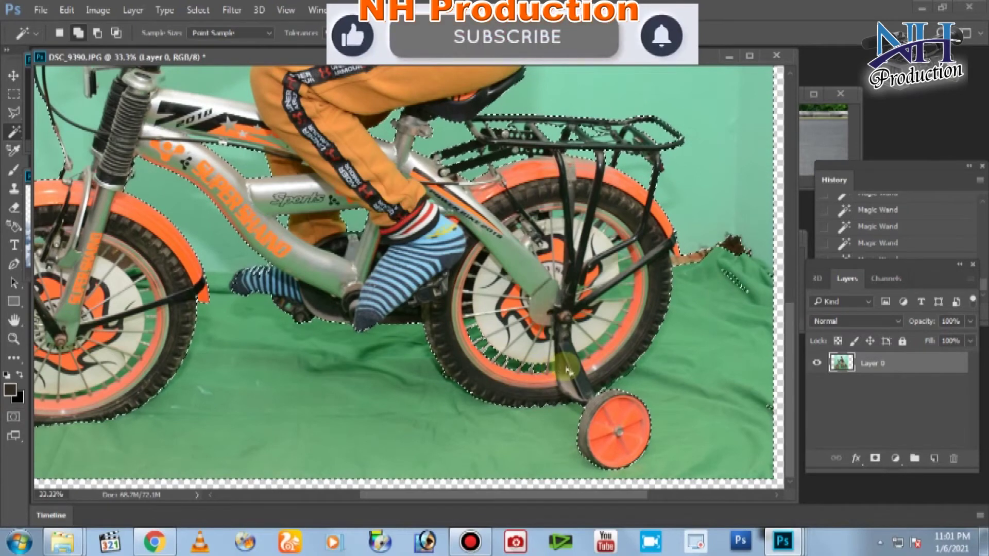
pyautogui.click(616, 328)
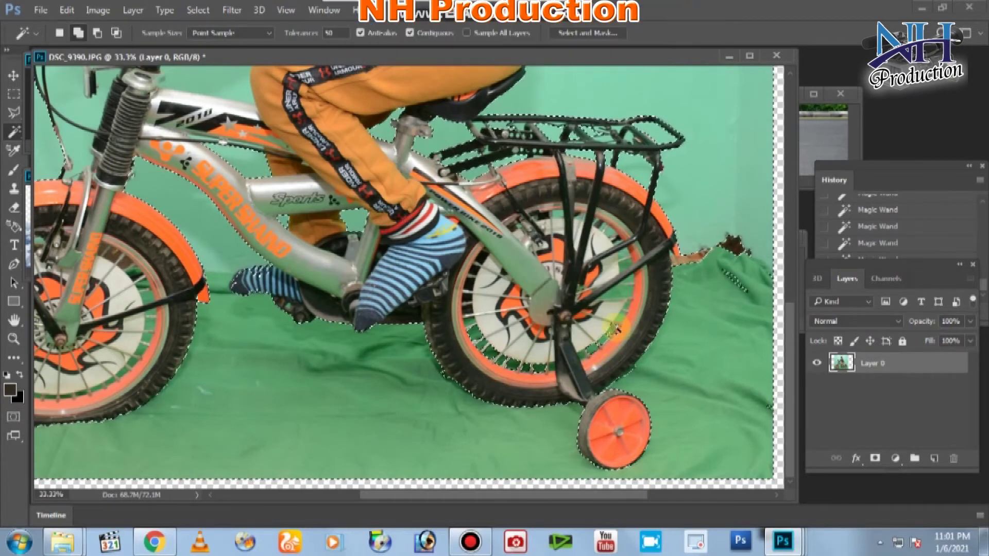
pyautogui.scroll(-2, 615, 328)
pyautogui.scroll(4, 634, 309)
pyautogui.click(643, 302)
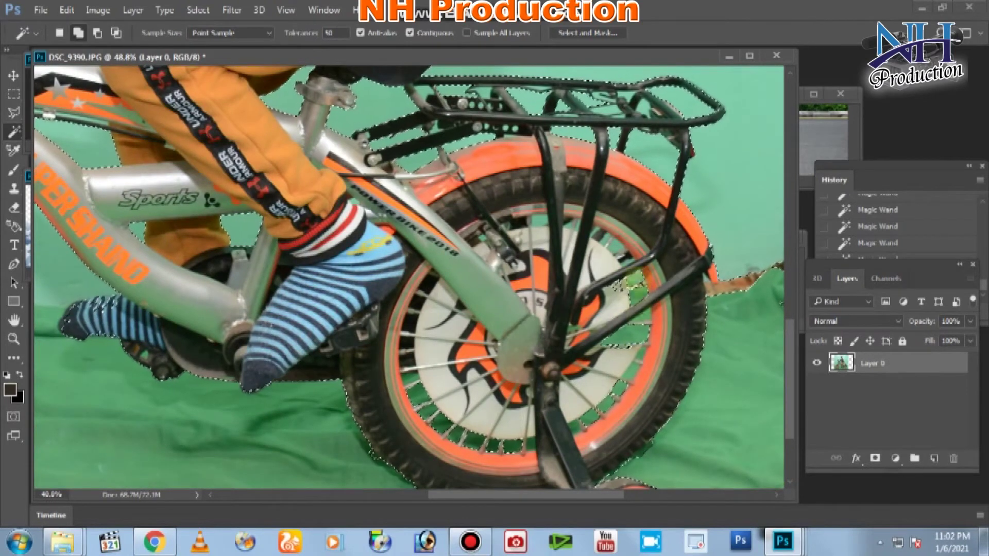
pyautogui.click(548, 220)
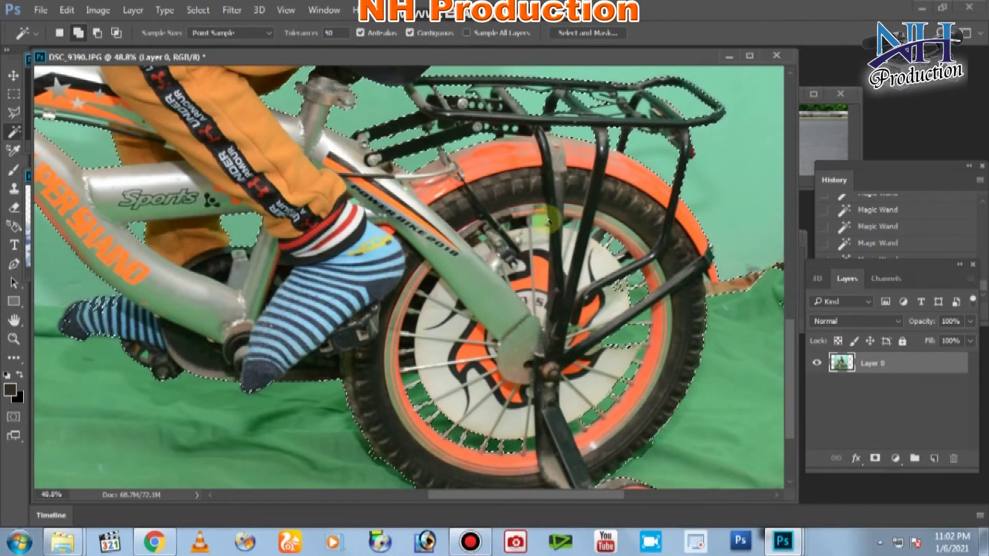
# Step: Add the green gaps between the front wheel's spokes to the selection
pyautogui.hscroll(-2, 548, 220)
pyautogui.hscroll(-3, 555, 288)
pyautogui.click(552, 288)
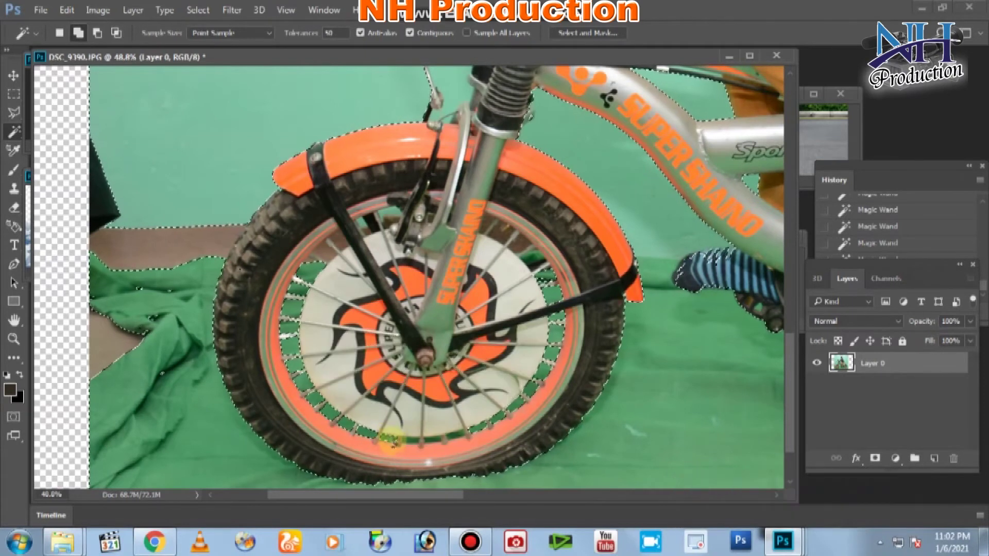
pyautogui.scroll(3, 490, 227)
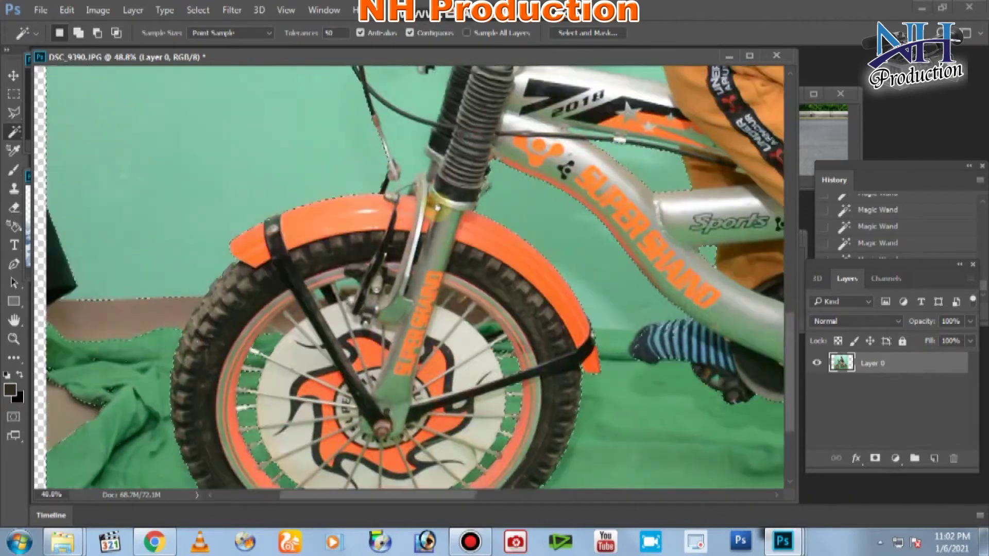
pyautogui.scroll(5, 421, 112)
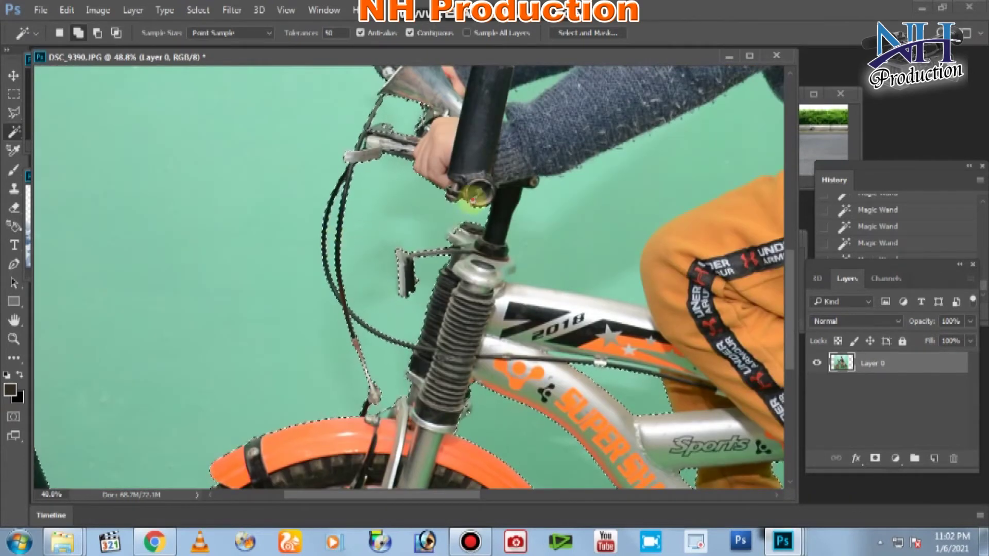
pyautogui.scroll(3, 464, 181)
pyautogui.hscroll(2, 464, 181)
# Step: Add the cloth left of the front wheel with a Polygonal Lasso outline, then switch to subtract mode
pyautogui.click(13, 113)
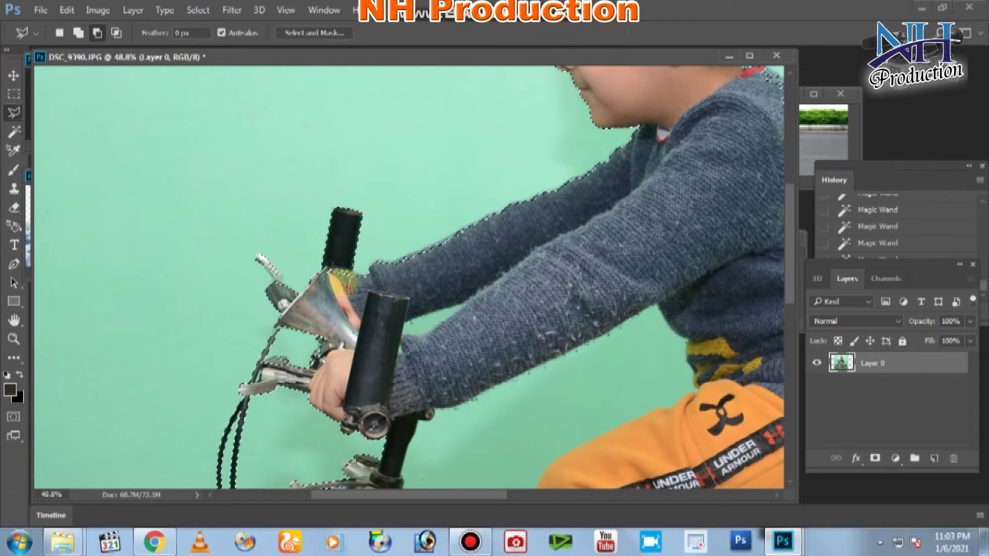
pyautogui.click(276, 288)
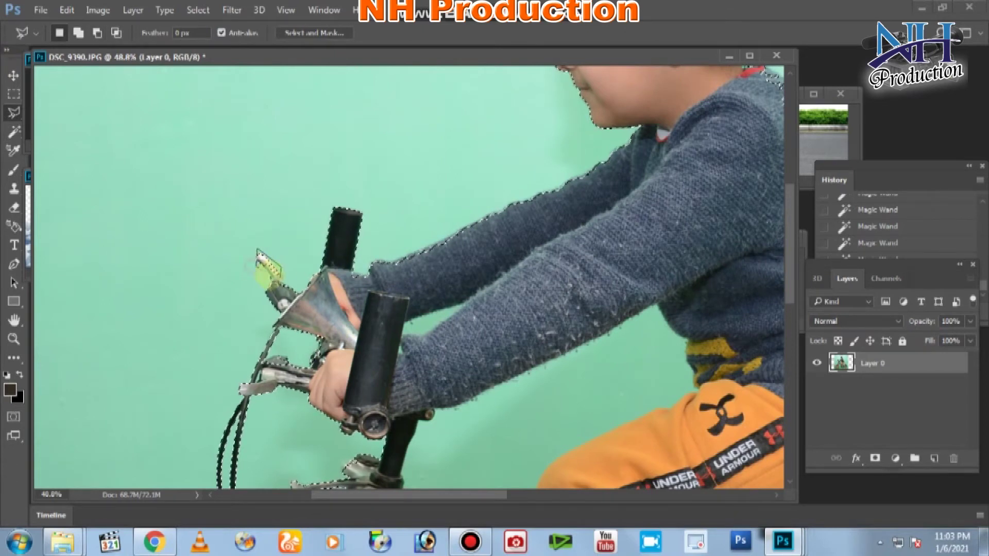
pyautogui.scroll(-3, 485, 211)
pyautogui.hscroll(-3, 484, 212)
pyautogui.scroll(-3, 485, 211)
pyautogui.scroll(-3, 484, 211)
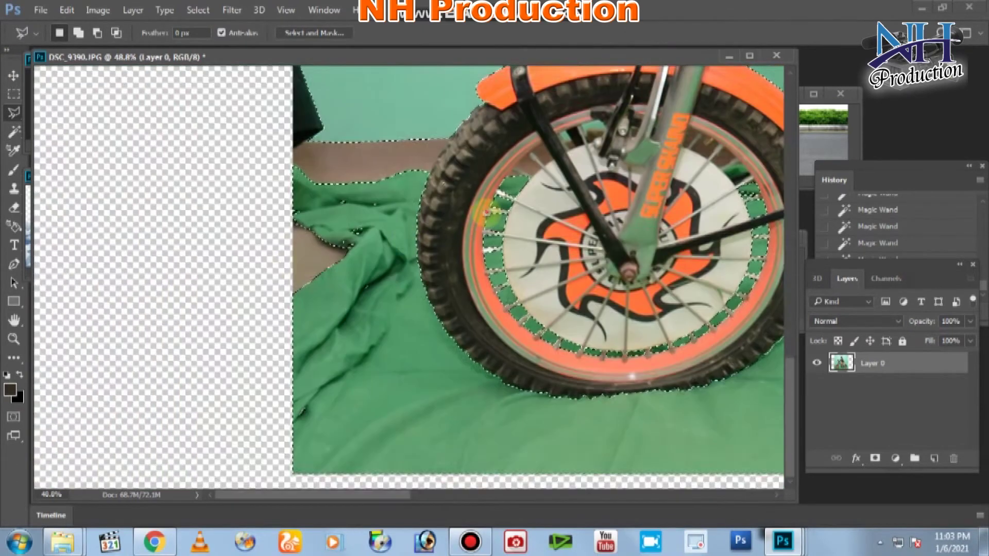
pyautogui.scroll(2, 487, 214)
pyautogui.hscroll(2, 487, 214)
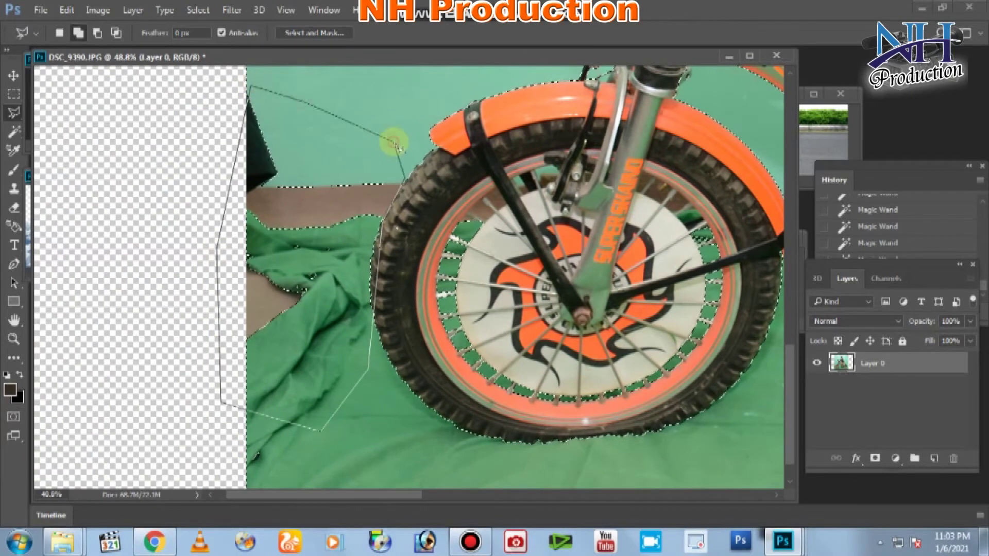
pyautogui.click(393, 138)
pyautogui.hscroll(4, 247, 247)
pyautogui.hscroll(1, 246, 247)
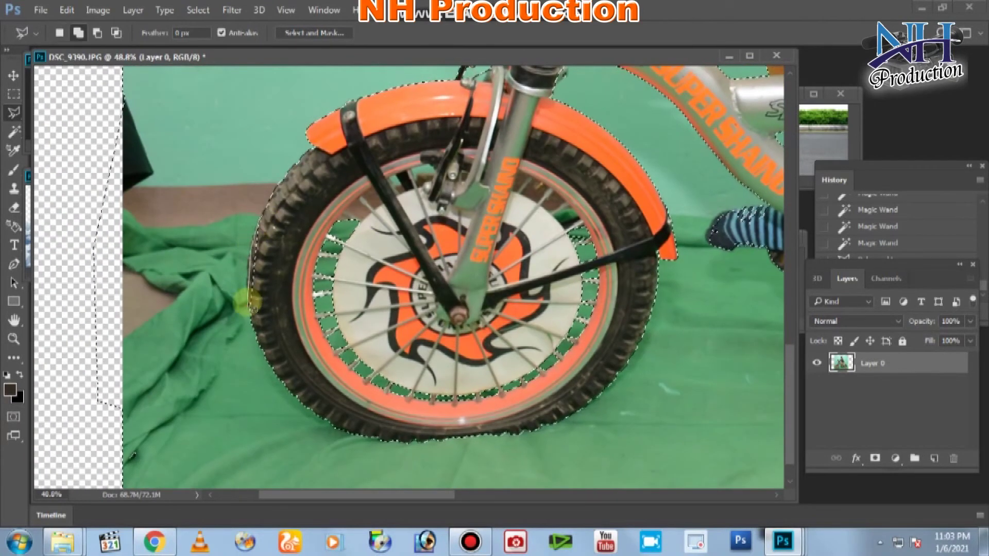
pyautogui.press('alt')
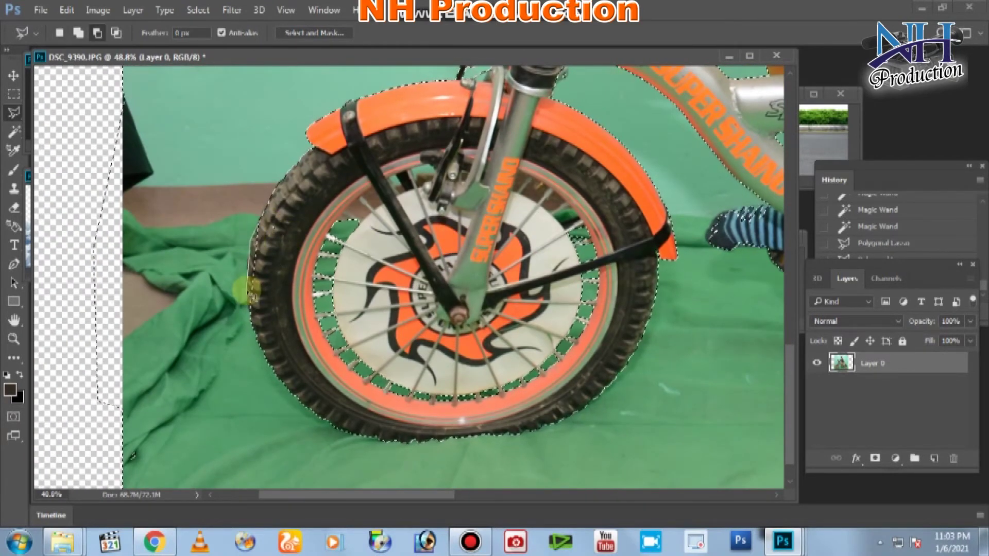
pyautogui.scroll(-2, 464, 304)
# Step: Outline the stray hair tuft with the Polygonal Lasso to adjust the selection
pyautogui.scroll(-2, 470, 305)
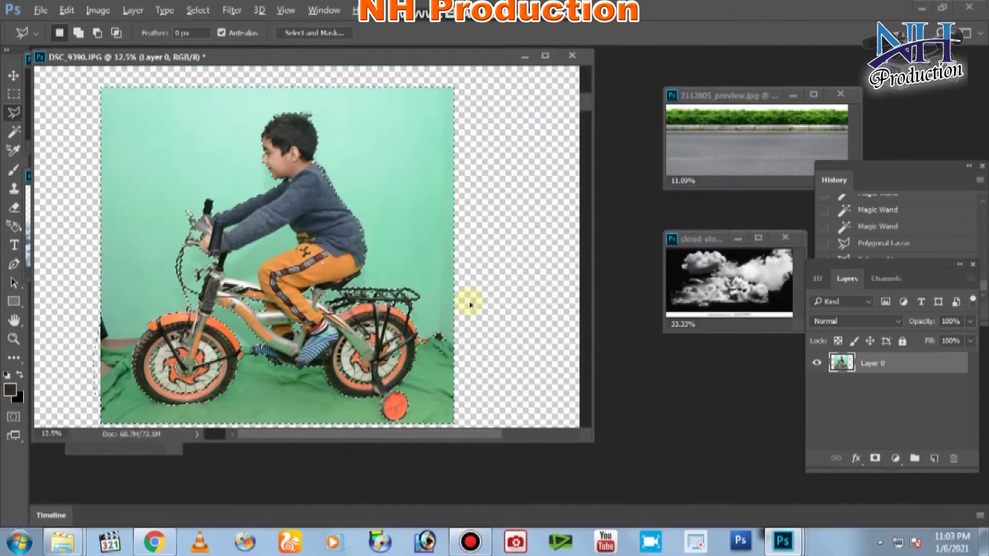
pyautogui.scroll(4, 471, 305)
pyautogui.press('w')
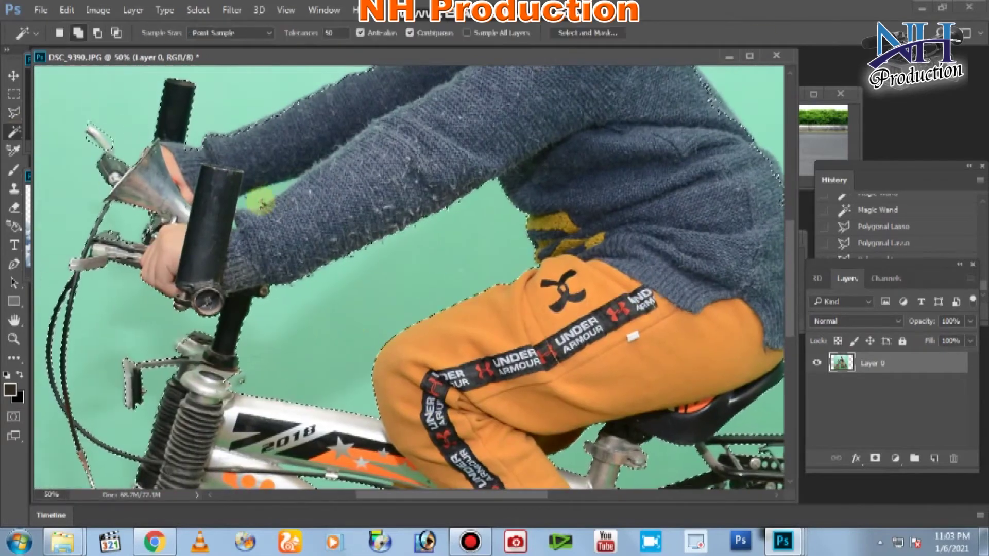
pyautogui.scroll(3, 477, 265)
pyautogui.scroll(1, 473, 268)
pyautogui.scroll(1, 473, 271)
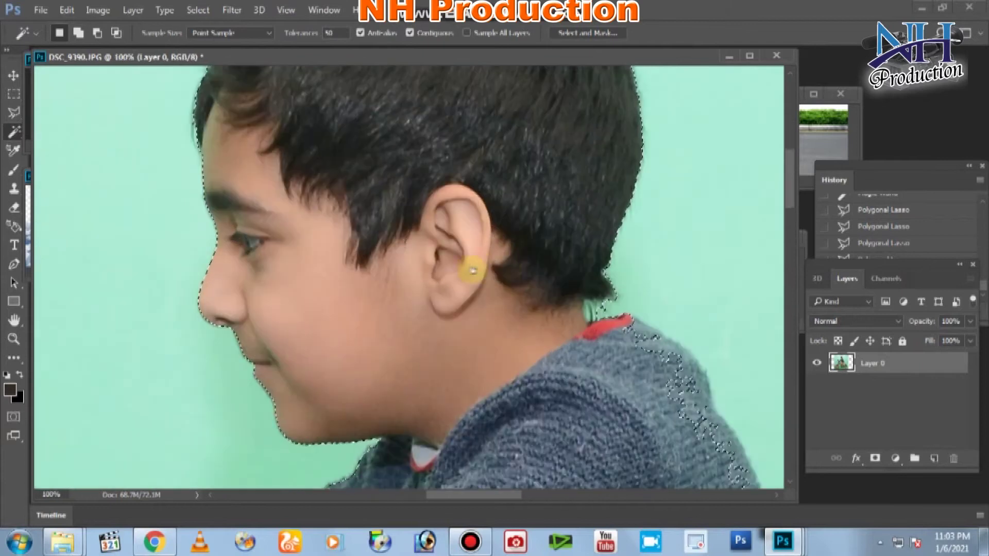
pyautogui.hscroll(2, 473, 270)
pyautogui.press('l')
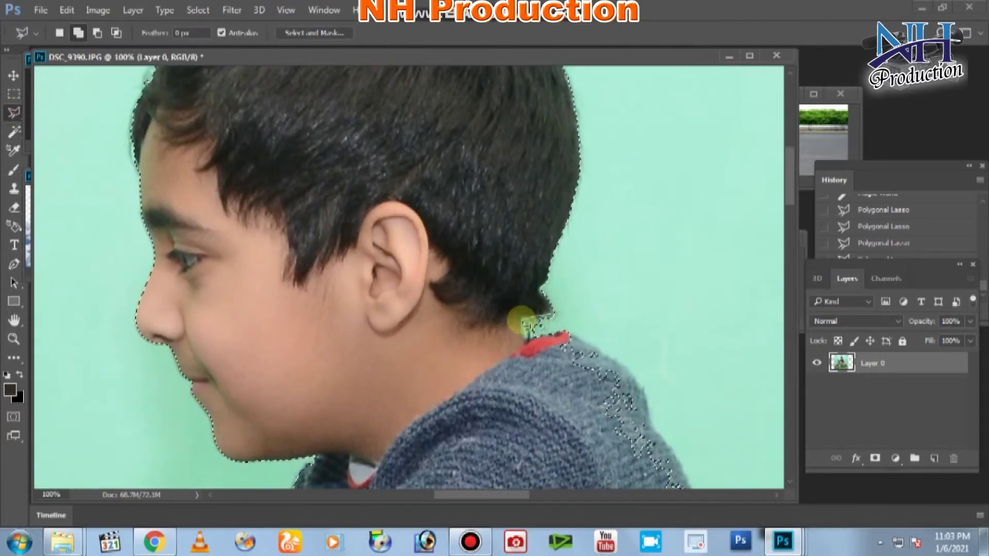
pyautogui.scroll(4, 537, 303)
pyautogui.hscroll(-3, 537, 303)
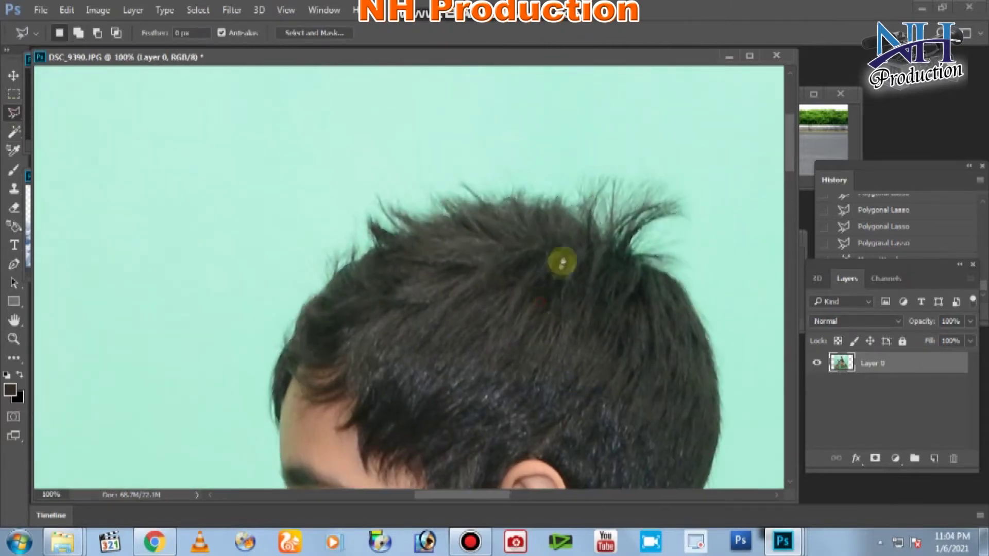
pyautogui.scroll(-1, 564, 261)
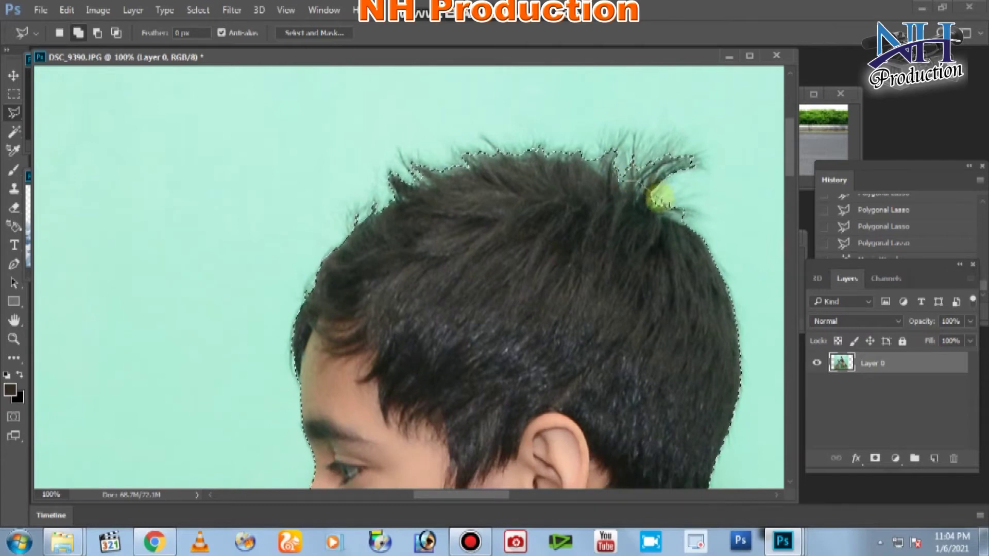
pyautogui.click(597, 107)
# Step: Adjust the selection with a lasso outline around the rear wheel area
pyautogui.hotkey('ctrl', '-')
pyautogui.hotkey('ctrl', '-')
pyautogui.hotkey('ctrl', '-')
pyautogui.hotkey('ctrl', '-')
pyautogui.hotkey('ctrl', '-')
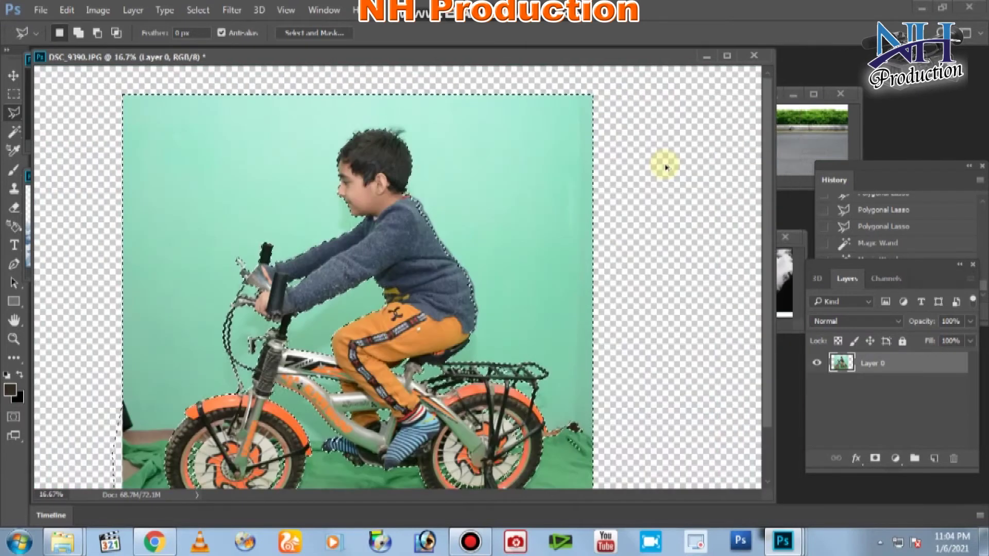
pyautogui.hotkey('ctrl', '-')
pyautogui.hotkey('ctrl', '+')
pyautogui.hotkey('ctrl', '+')
pyautogui.hotkey('ctrl', '+')
pyautogui.scroll(-8, 407, 278)
pyautogui.hscroll(5, 407, 278)
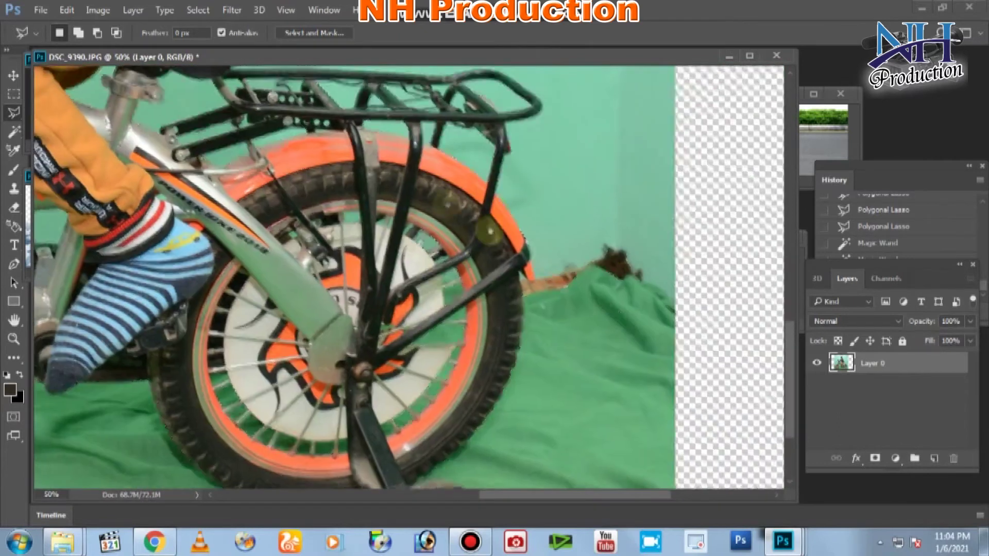
pyautogui.click(518, 265)
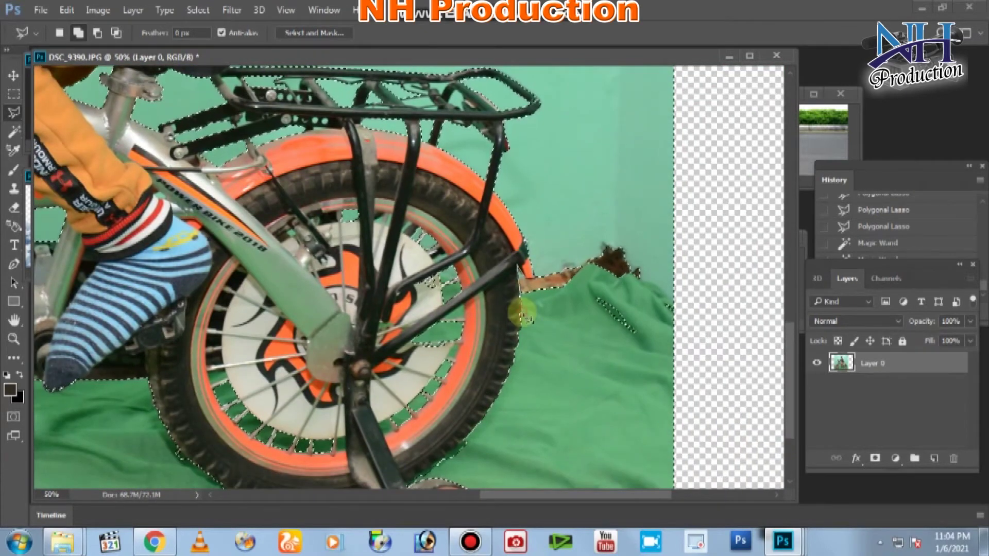
pyautogui.click(683, 324)
pyautogui.doubleClick(547, 199)
# Step: Test-delete the selected green background, then undo the deletion
pyautogui.hotkey('ctrl', '-')
pyautogui.hotkey('ctrl', '-')
pyautogui.hotkey('ctrl', '-')
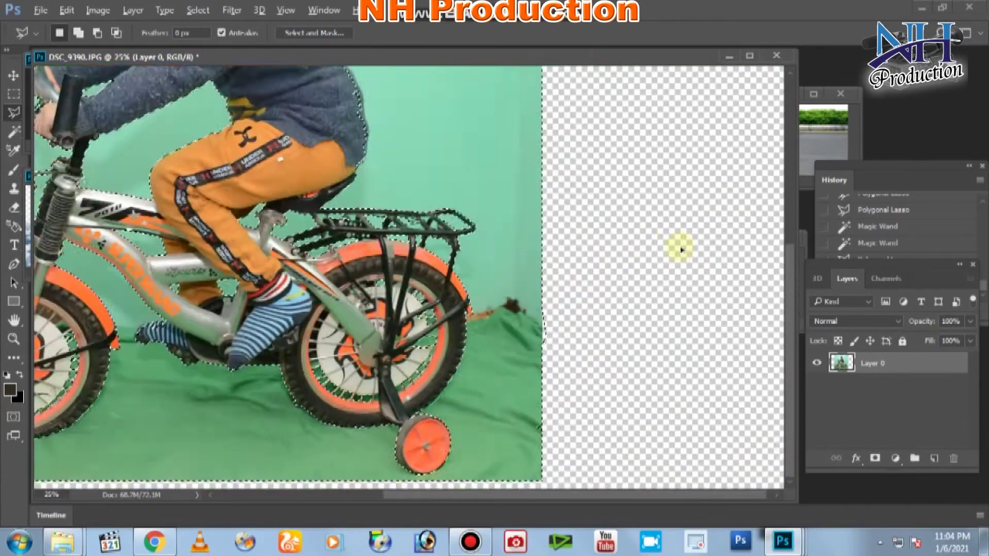
pyautogui.press('Delete')
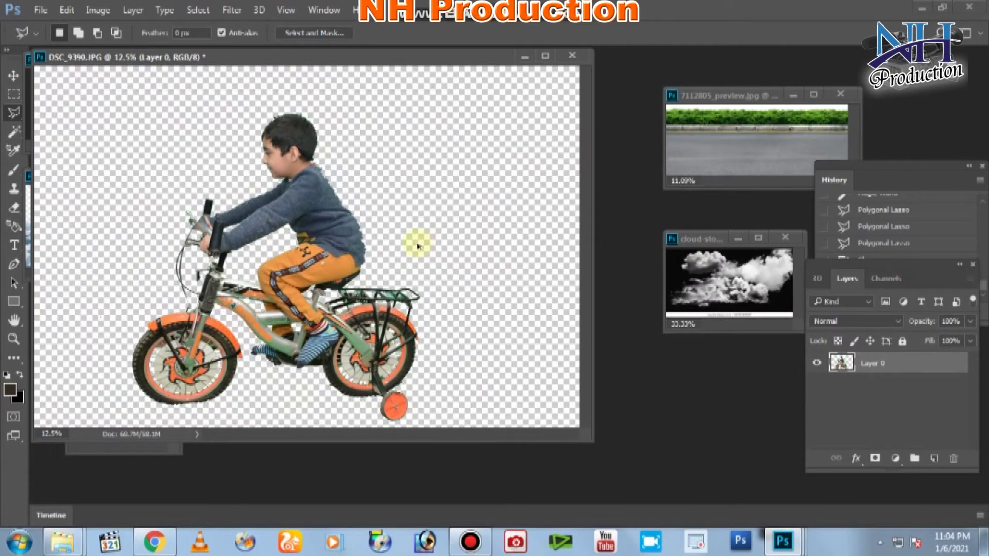
pyautogui.hotkey('ctrl', 'z')
pyautogui.hotkey('ctrl', '+')
pyautogui.hotkey('ctrl', '+')
pyautogui.hotkey('ctrl', '+')
pyautogui.hotkey('ctrl', '+')
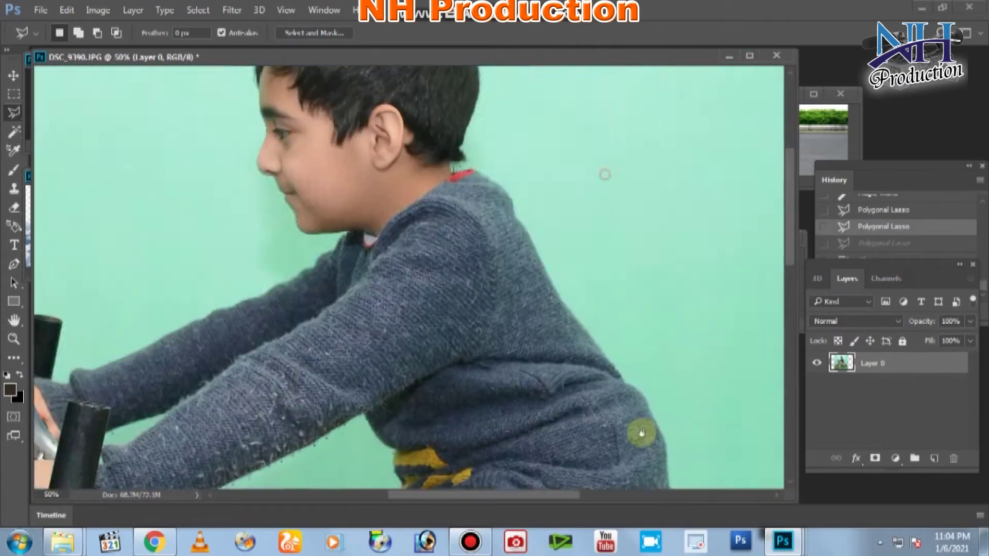
# Step: Subtract the sweater at the collar from the selection, then return to add mode
pyautogui.press('alt')
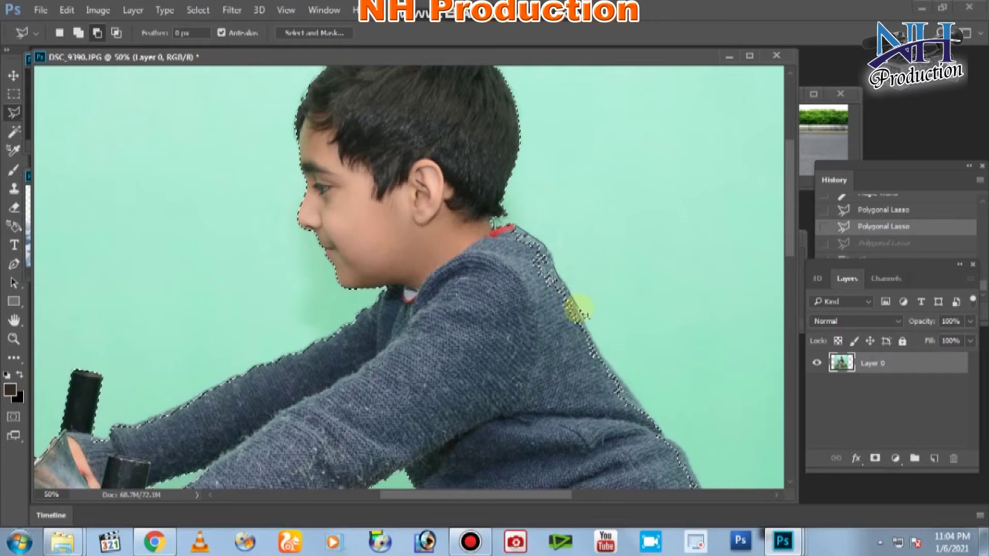
pyautogui.scroll(-3, 596, 275)
pyautogui.click(607, 268)
pyautogui.scroll(5, 494, 232)
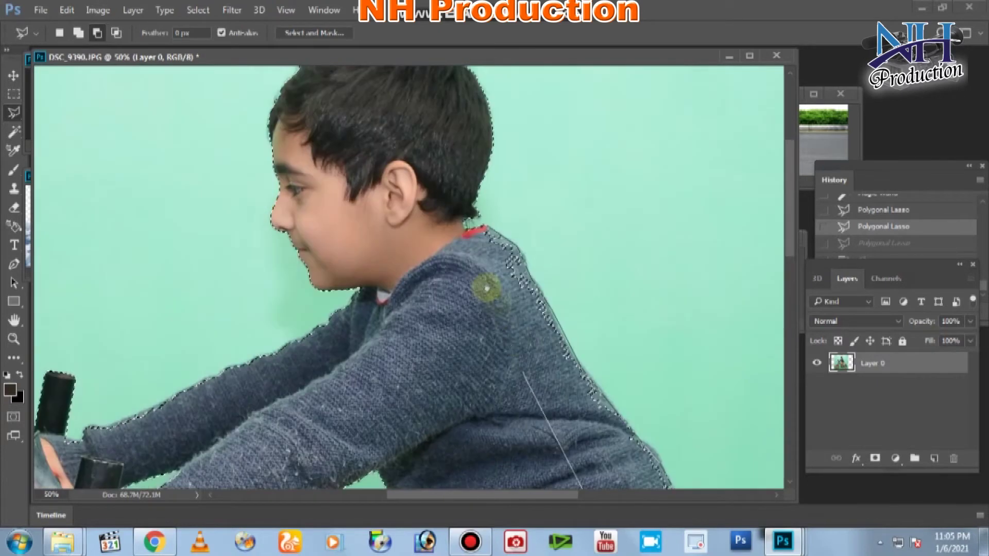
pyautogui.click(469, 214)
pyautogui.hotkey('ctrl', '-')
pyautogui.scroll(-2, 628, 256)
pyautogui.scroll(2, 536, 349)
pyautogui.scroll(2, 536, 348)
pyautogui.scroll(1, 535, 349)
pyautogui.press('shift')
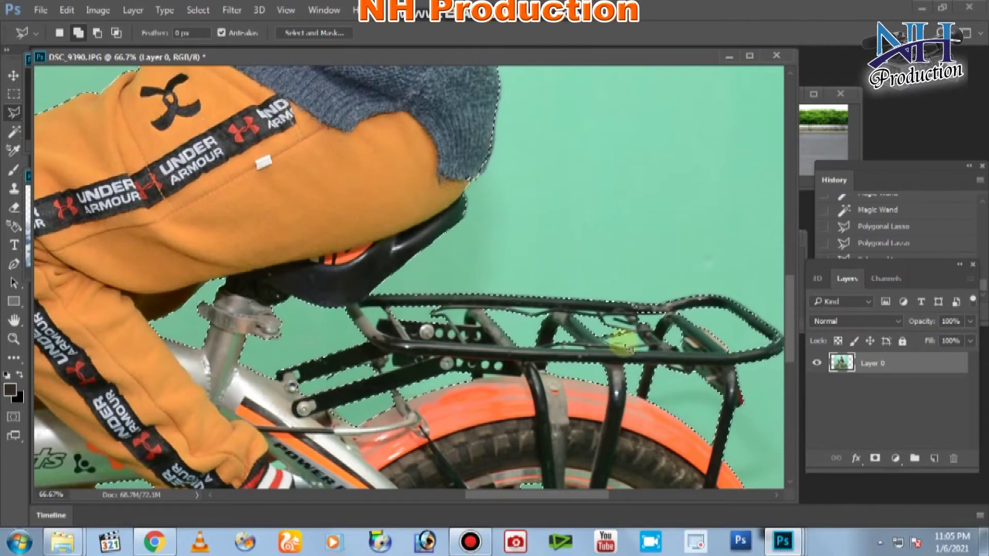
pyautogui.scroll(-2, 583, 350)
pyautogui.scroll(-3, 584, 350)
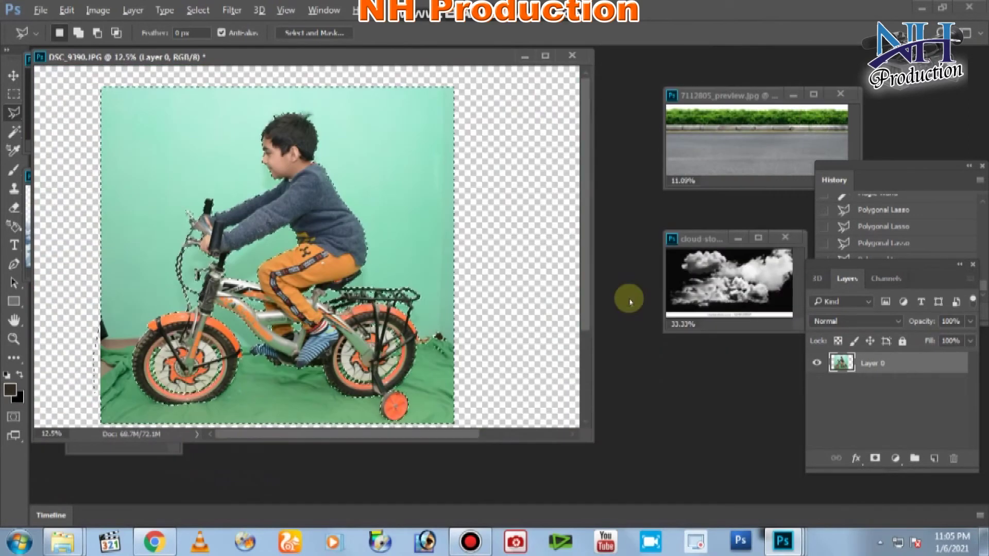
# Step: Feather the selection by 40 px, delete the green backdrop and deselect
pyautogui.rightClick(211, 216)
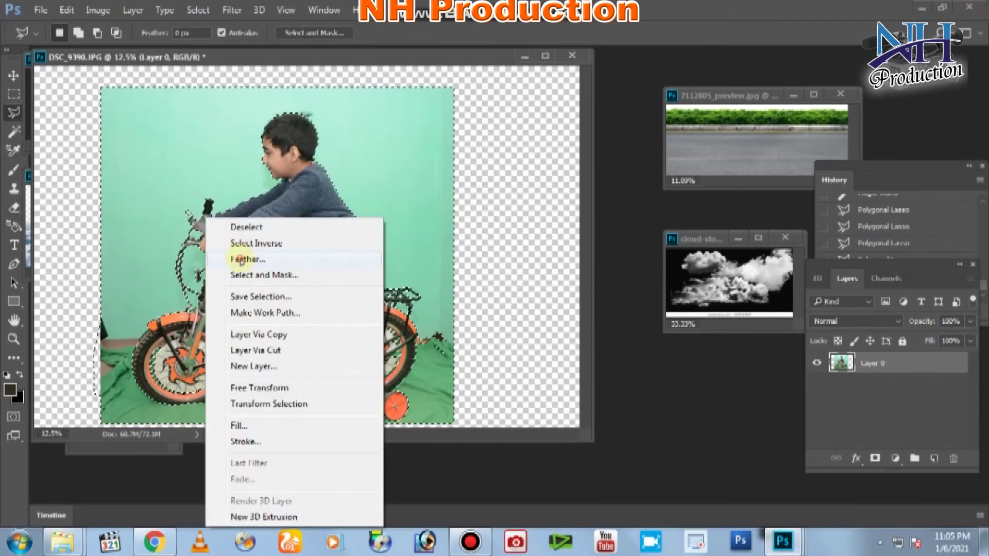
pyautogui.click(238, 258)
pyautogui.write('40')
pyautogui.click(713, 227)
pyautogui.press('Delete')
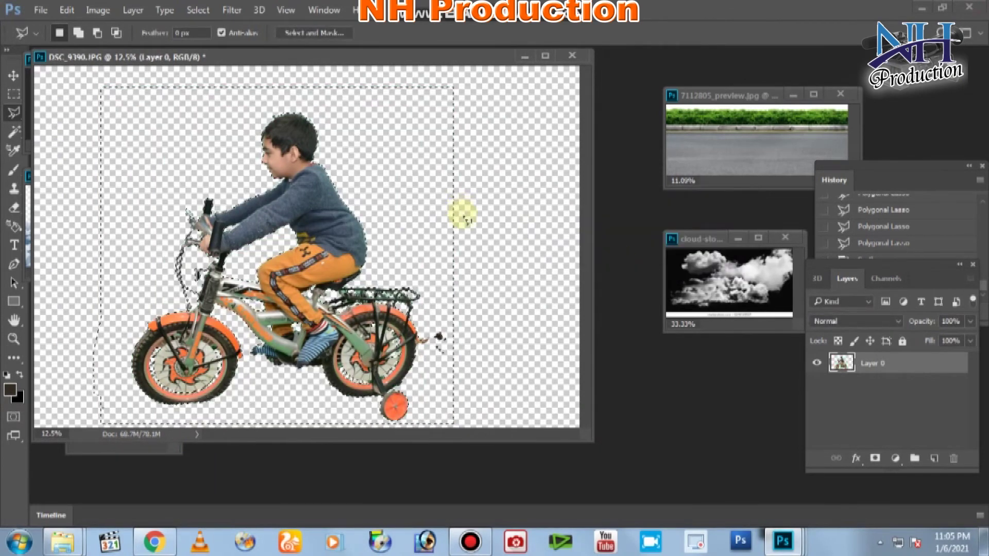
pyautogui.hotkey('ctrl', 'd')
pyautogui.scroll(5, 485, 115)
pyautogui.scroll(-5, 530, 166)
# Step: Increase contrast, add black to Reds and Blacks in Selective Color, and brighten midtones with Curves
pyautogui.click(265, 159)
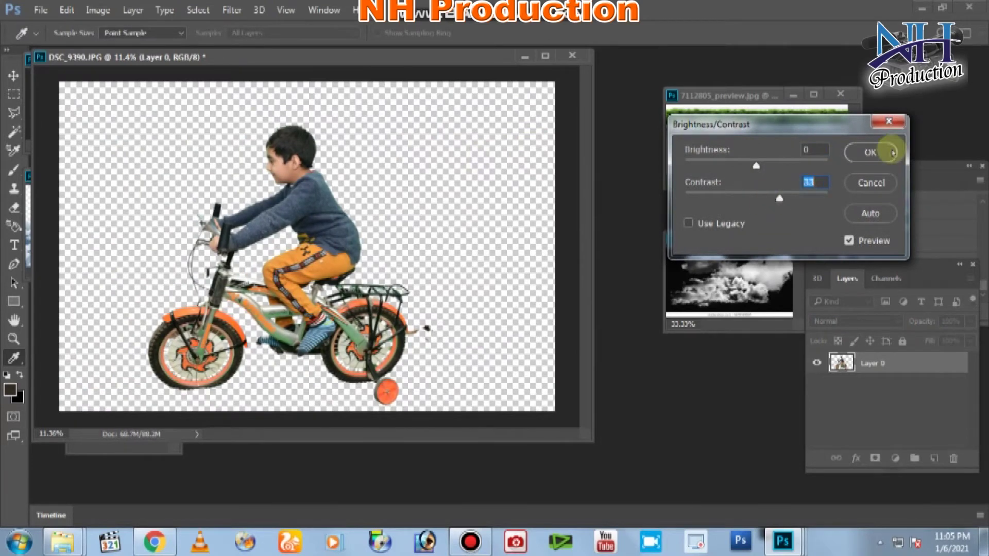
pyautogui.click(892, 152)
pyautogui.click(403, 262)
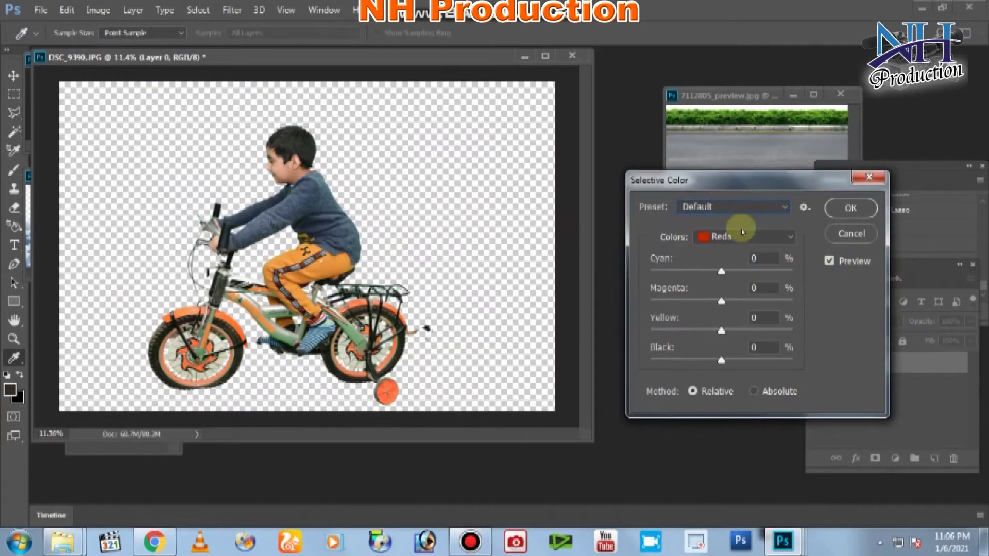
pyautogui.moveTo(721, 360)
pyautogui.mouseDown()
pyautogui.moveTo(766, 360)
pyautogui.moveTo(729, 361)
pyautogui.mouseUp()
pyautogui.click(727, 238)
pyautogui.click(740, 364)
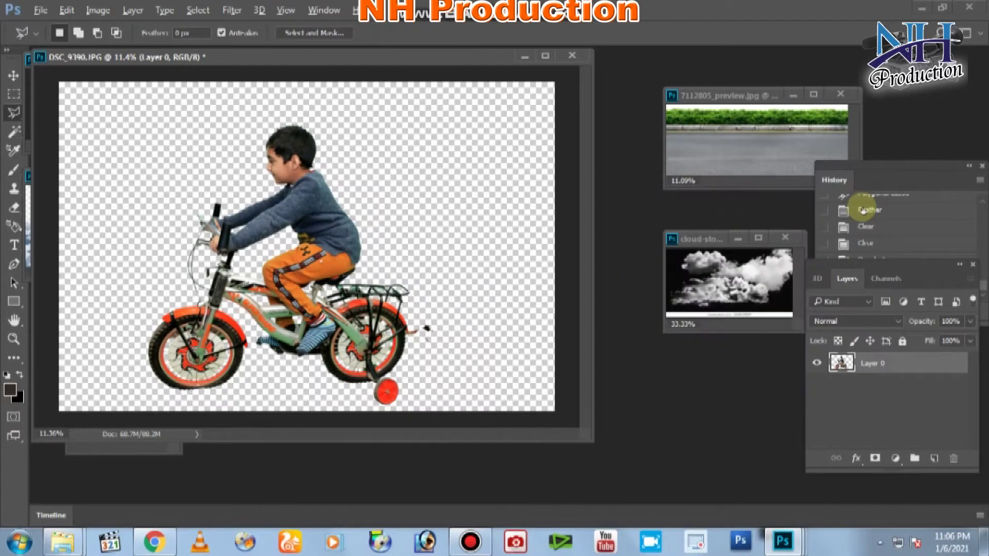
pyautogui.hotkey('ctrl', 'm')
pyautogui.moveTo(662, 261); pyautogui.dragTo(663, 252)
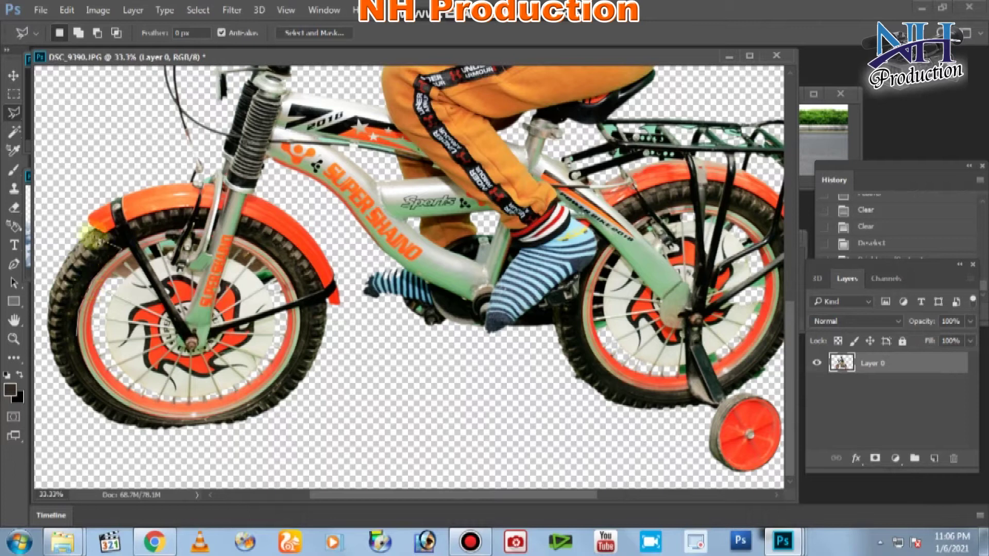
# Step: Outline the bottom of the front tyre with the Polygonal Lasso
pyautogui.click(93, 233)
pyautogui.click(46, 288)
pyautogui.click(49, 394)
pyautogui.doubleClick(93, 340)
# Step: Rotate, move and reshape the tyre piece under the front wheel with Free Transform
pyautogui.hotkey('ctrl', 't')
pyautogui.moveTo(278, 454)
pyautogui.mouseDown()
pyautogui.moveTo(354, 281)
pyautogui.moveTo(304, 434)
pyautogui.mouseUp()
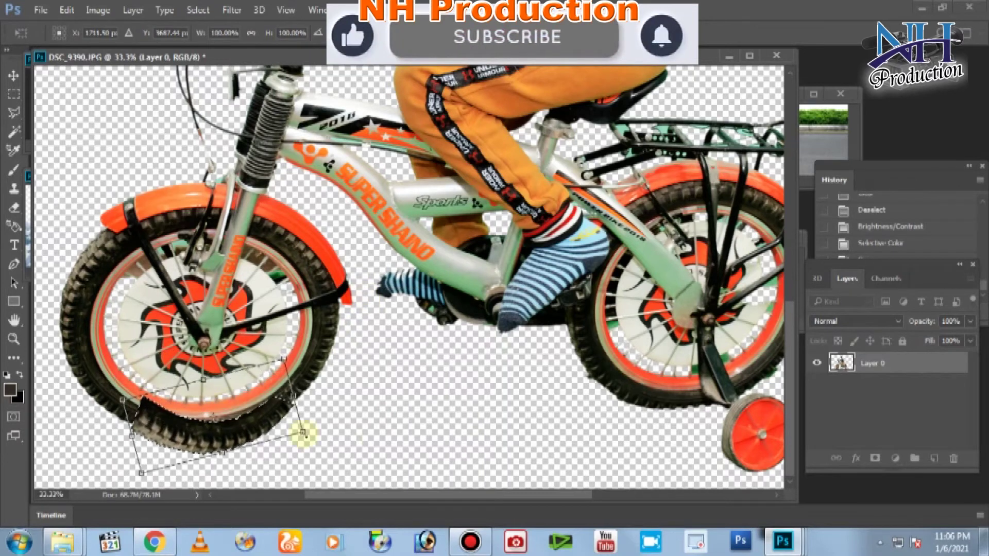
pyautogui.moveTo(304, 434)
pyautogui.mouseDown()
pyautogui.moveTo(207, 439)
pyautogui.moveTo(211, 428)
pyautogui.mouseUp()
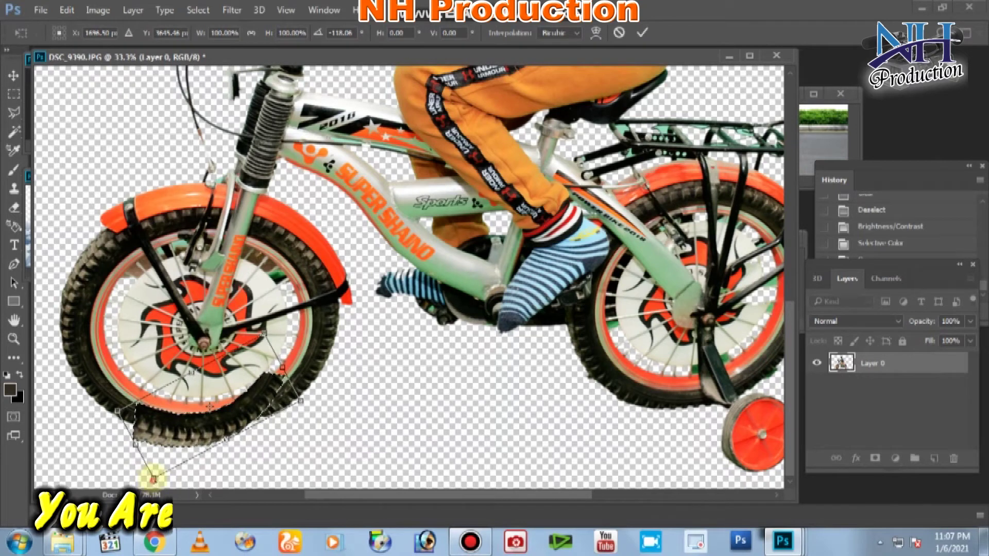
pyautogui.moveTo(154, 480); pyautogui.dragTo(235, 432)
pyautogui.moveTo(134, 416); pyautogui.dragTo(127, 411)
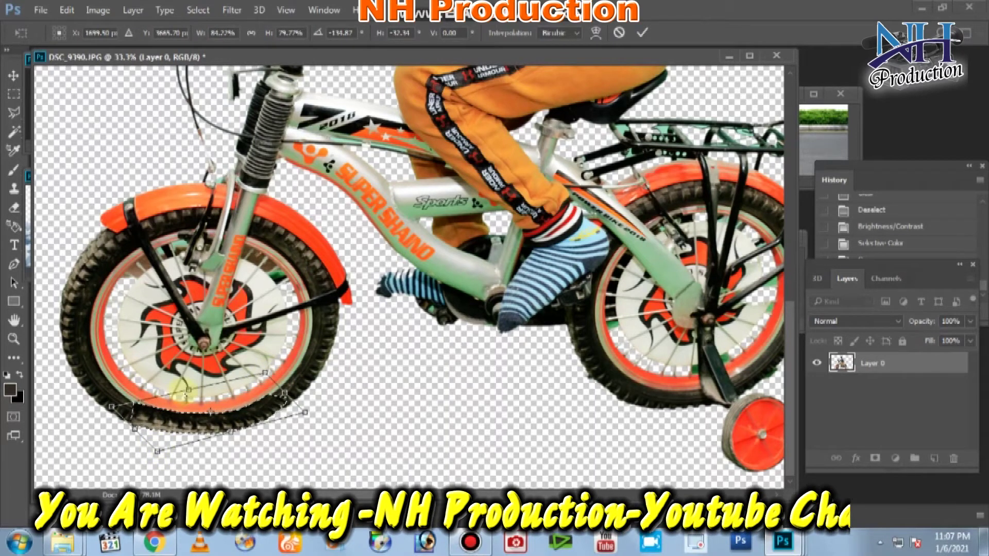
pyautogui.moveTo(182, 392); pyautogui.dragTo(177, 386)
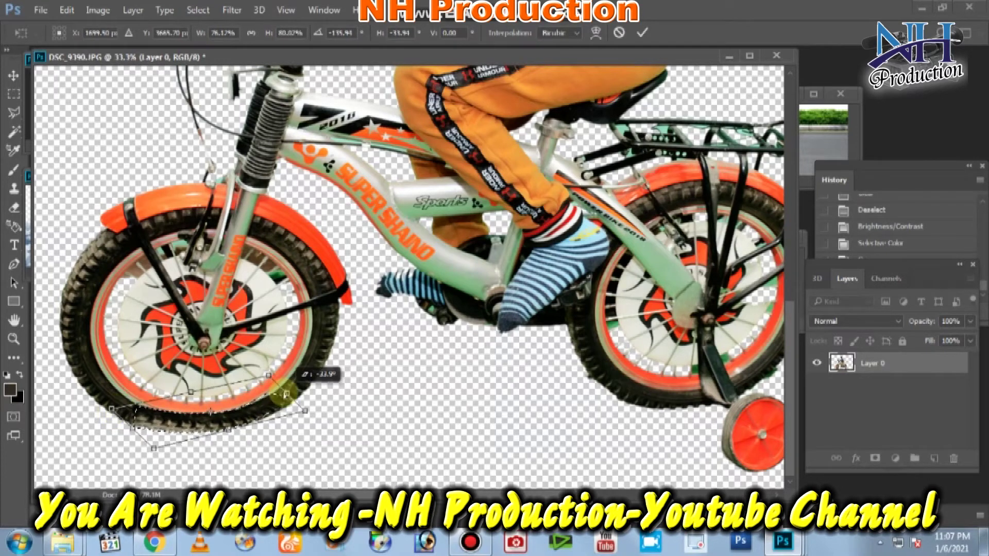
pyautogui.press('Return')
pyautogui.hotkey('ctrl', 't')
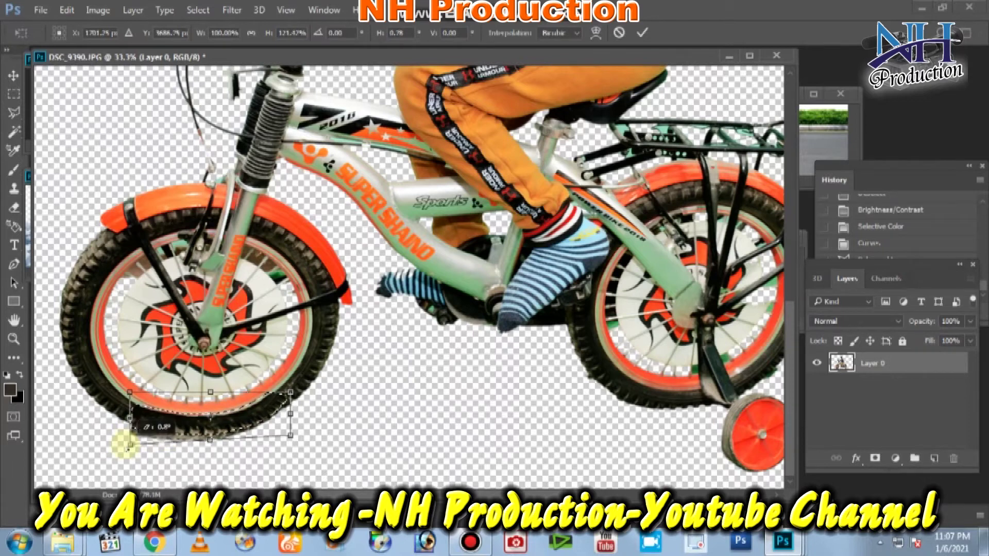
pyautogui.press('Return')
# Step: Lasso a new selection around the tyre edge, undoing the last selection step
pyautogui.press('l')
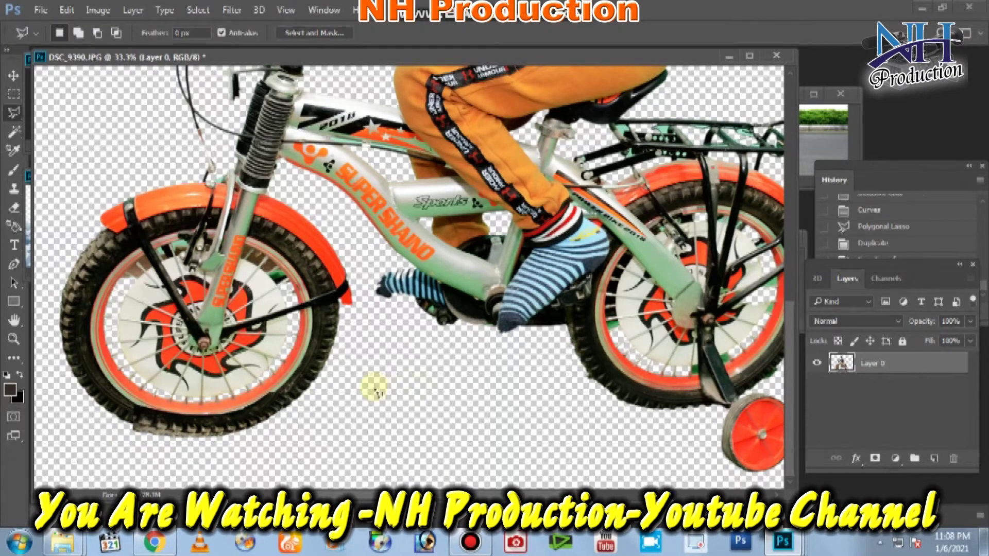
pyautogui.hotkey('ctrl', '+')
pyautogui.hotkey('ctrl', '+')
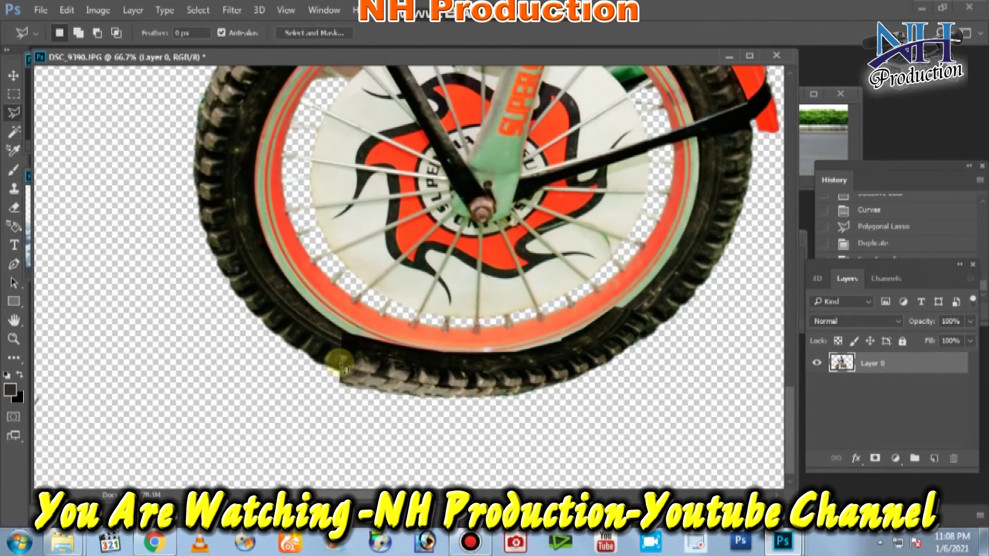
pyautogui.click(302, 367)
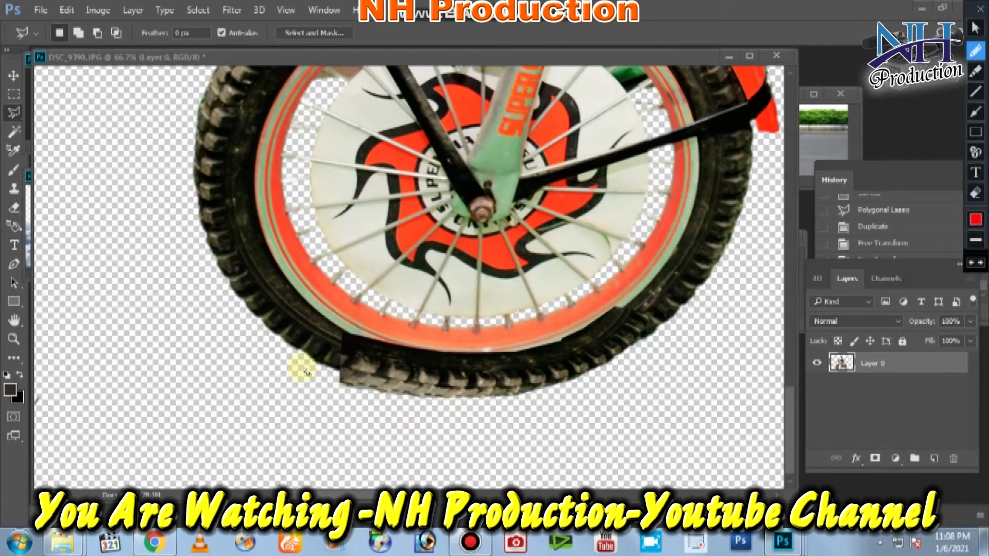
pyautogui.rightClick(453, 392)
pyautogui.click(453, 394)
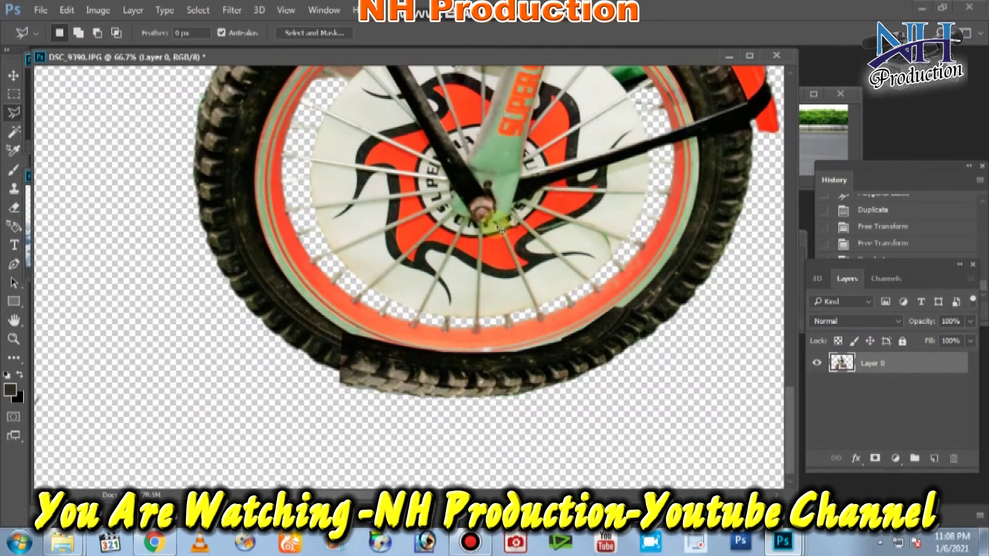
pyautogui.hotkey('ctrl', '-')
pyautogui.hotkey('ctrl', 'alt', 'z')
# Step: Feather the tyre piece, distort it to follow the wheel's curve, then deselect
pyautogui.rightClick(261, 186)
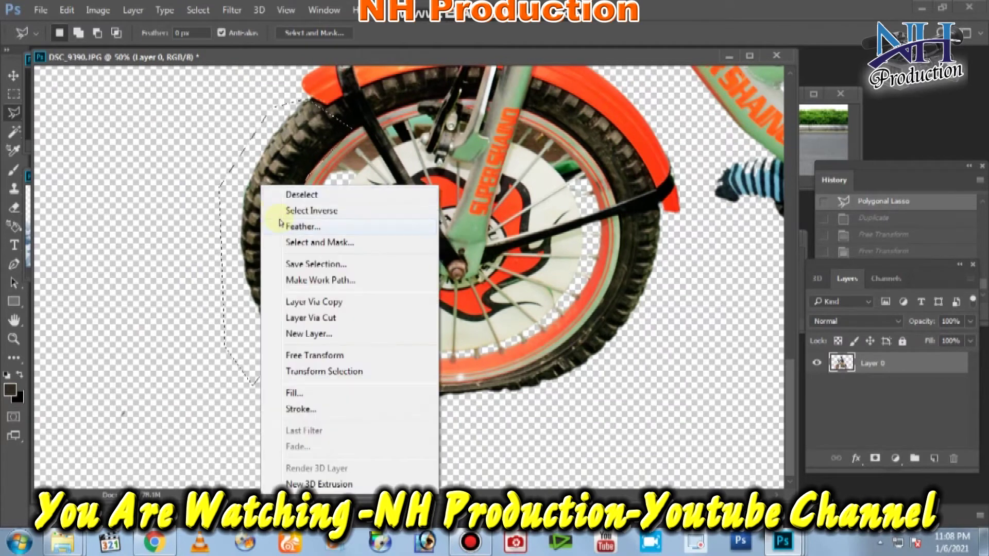
pyautogui.click(281, 226)
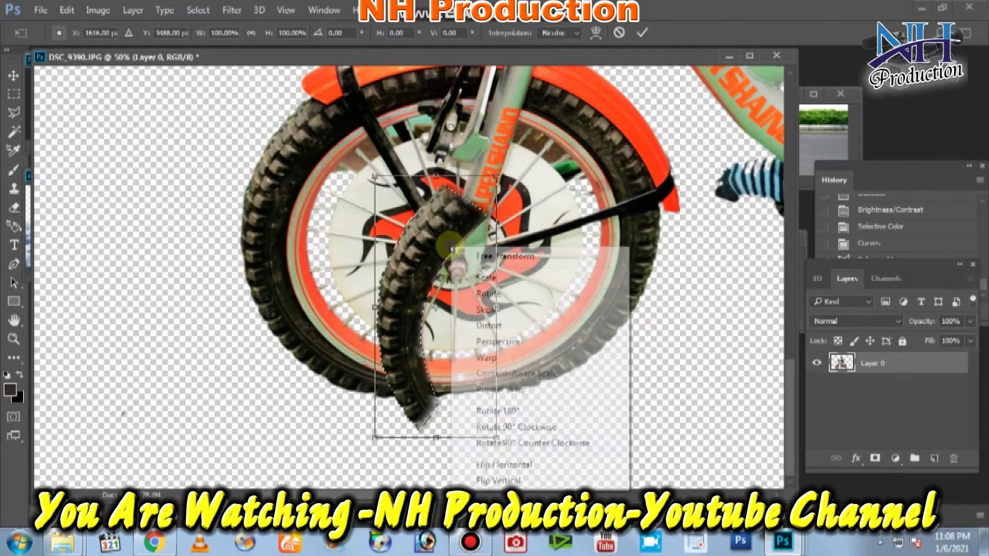
pyautogui.click(504, 465)
pyautogui.moveTo(525, 420)
pyautogui.mouseDown()
pyautogui.moveTo(603, 318)
pyautogui.moveTo(602, 333)
pyautogui.mouseUp()
pyautogui.moveTo(588, 433); pyautogui.dragTo(582, 397)
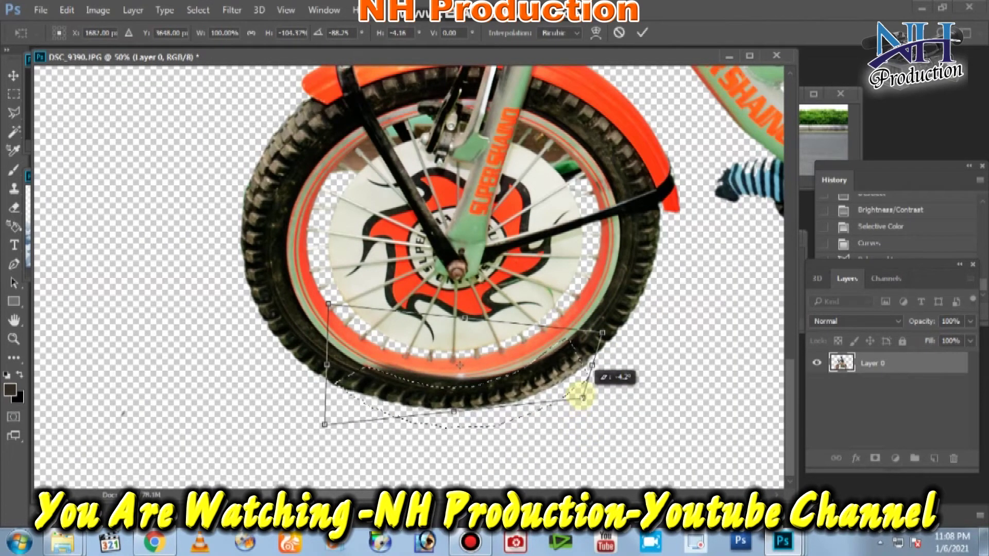
pyautogui.moveTo(328, 304); pyautogui.dragTo(322, 309)
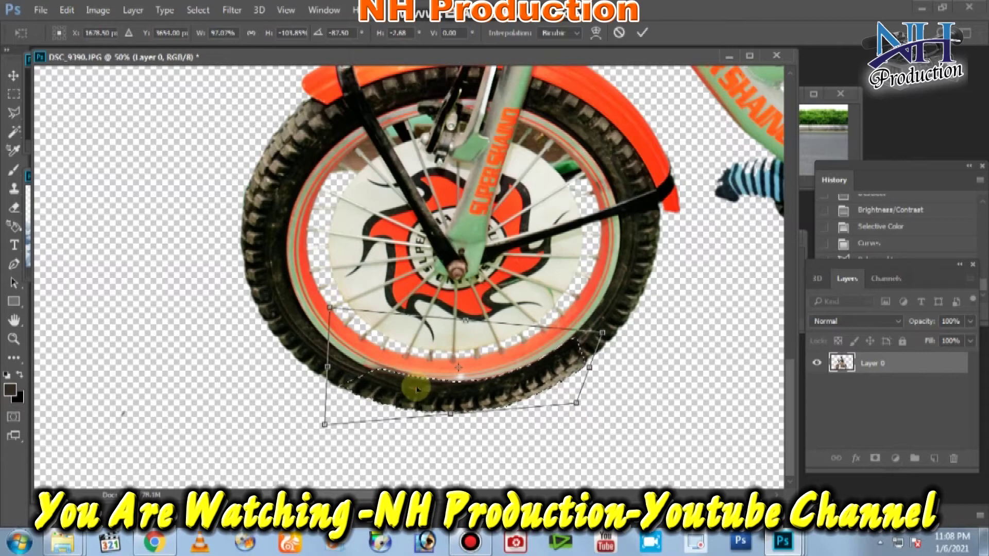
pyautogui.press('Return')
pyautogui.hotkey('ctrl', 'd')
pyautogui.hotkey('ctrl', '0')
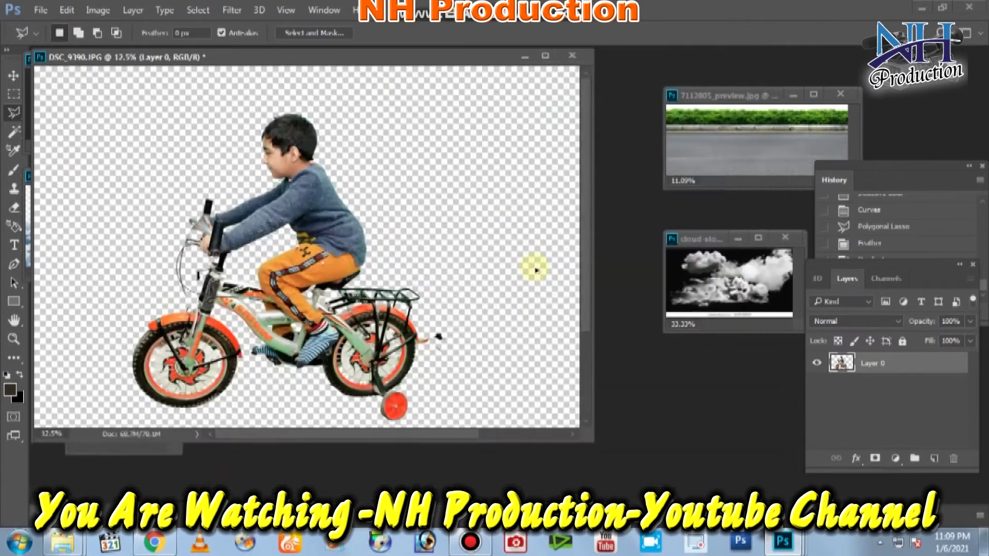
# Step: Drag the grass-and-road image into the bicycle picture and resize it into a thin strip
pyautogui.hotkey('ctrl', '-')
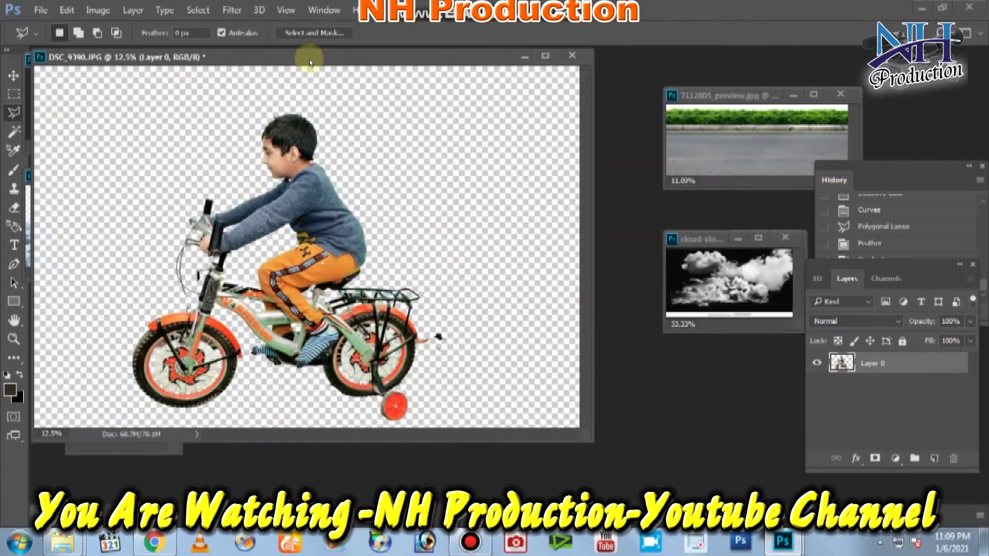
pyautogui.hotkey('ctrl', '-')
pyautogui.moveTo(789, 139)
pyautogui.mouseDown()
pyautogui.moveTo(460, 362)
pyautogui.moveTo(495, 387)
pyautogui.mouseUp()
pyautogui.hotkey('ctrl', 't')
pyautogui.press('Return')
pyautogui.click(4, 112)
# Step: Delete the road strip over the wheels and move the boy's layer above the road layer
pyautogui.click(13, 94)
pyautogui.moveTo(206, 338); pyautogui.dragTo(693, 396)
pyautogui.press('Delete')
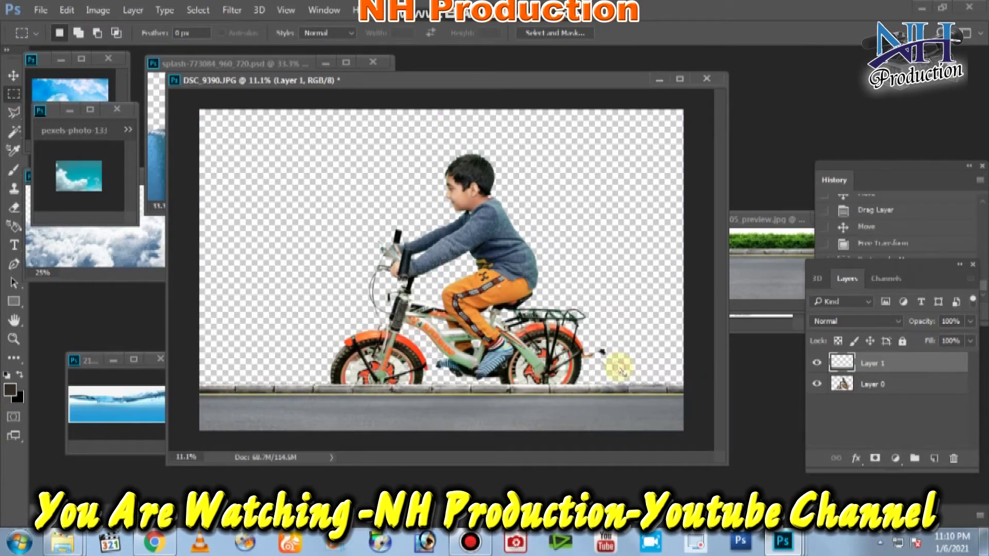
pyautogui.moveTo(843, 384); pyautogui.dragTo(843, 360)
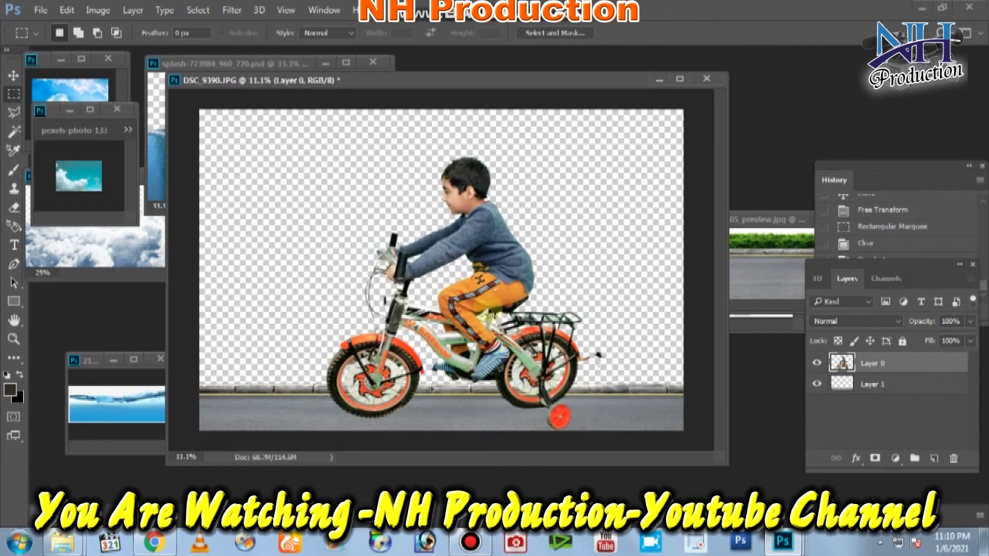
# Step: Move the road preview window aside and bring the water splash image forward
pyautogui.click(762, 219)
pyautogui.moveTo(763, 219); pyautogui.dragTo(608, 204)
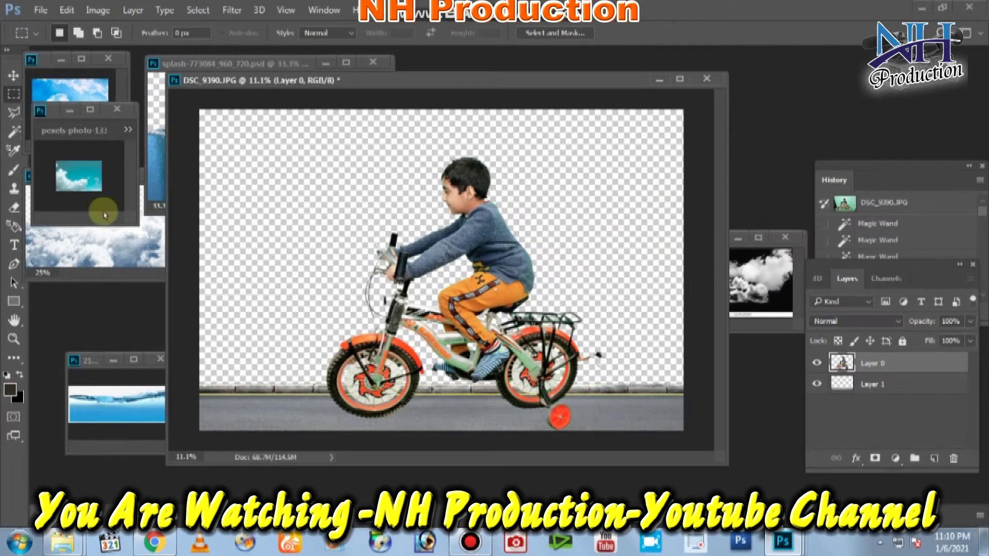
pyautogui.click(149, 197)
# Step: Copy the water into the bicycle picture and scale it across the lower half, below the boy's legs
pyautogui.moveTo(334, 204)
pyautogui.mouseDown()
pyautogui.moveTo(278, 296)
pyautogui.moveTo(654, 389)
pyautogui.moveTo(696, 410)
pyautogui.mouseUp()
pyautogui.hotkey('ctrl', 't')
pyautogui.moveTo(563, 343); pyautogui.dragTo(582, 355)
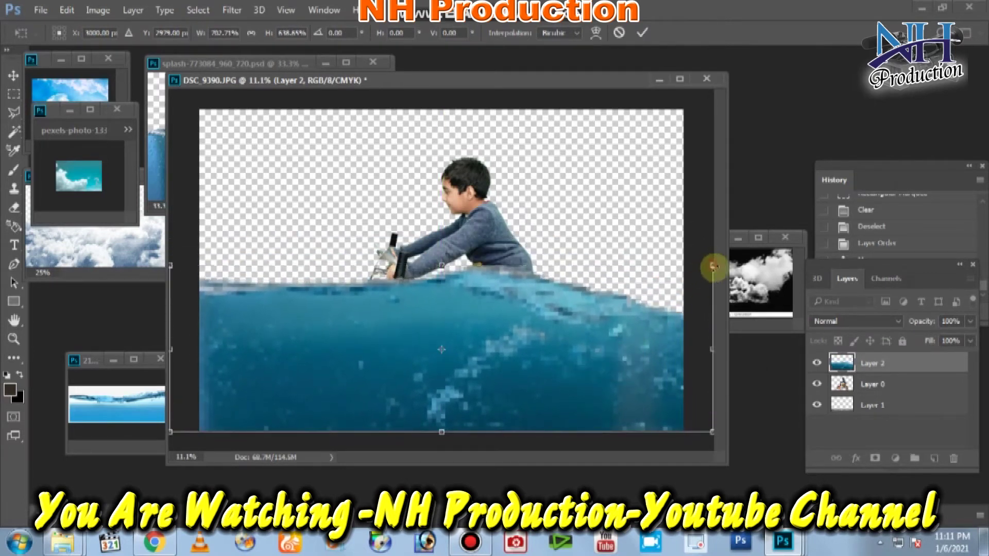
pyautogui.moveTo(713, 266); pyautogui.dragTo(715, 304)
pyautogui.press('Return')
# Step: Move the boy's layer above the water and marquee the water's bottom strip
pyautogui.press('m')
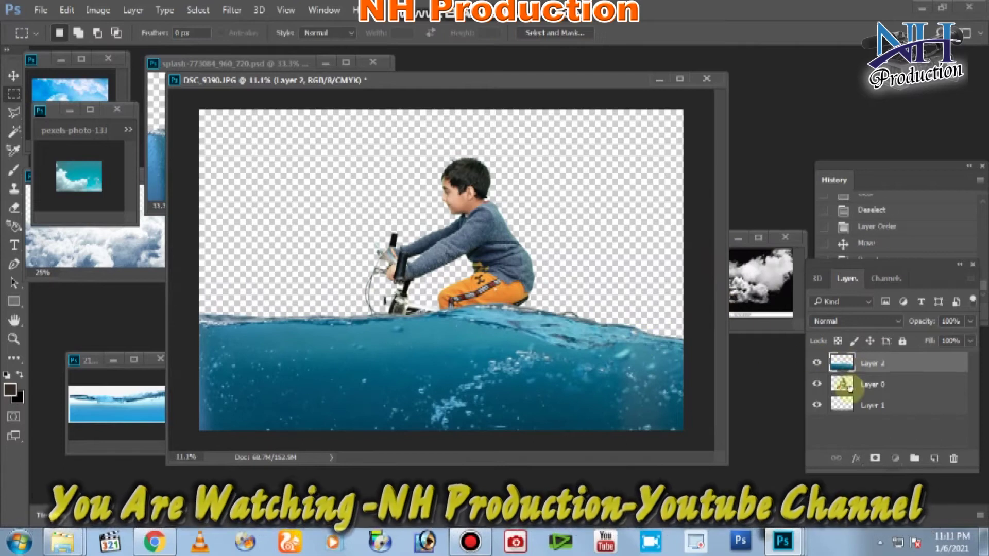
pyautogui.moveTo(849, 386); pyautogui.dragTo(850, 361)
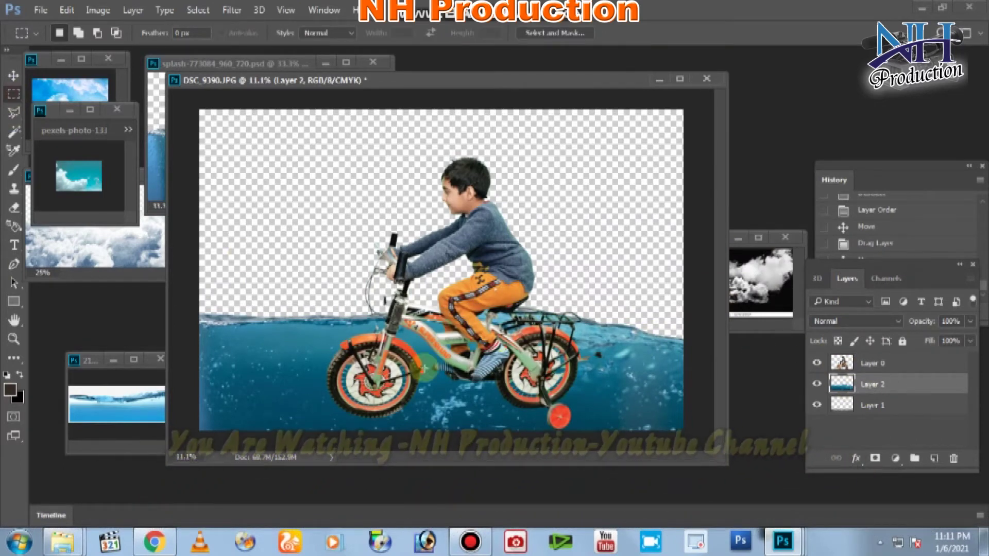
pyautogui.hotkey('ctrl', '-')
pyautogui.moveTo(635, 365); pyautogui.dragTo(203, 405)
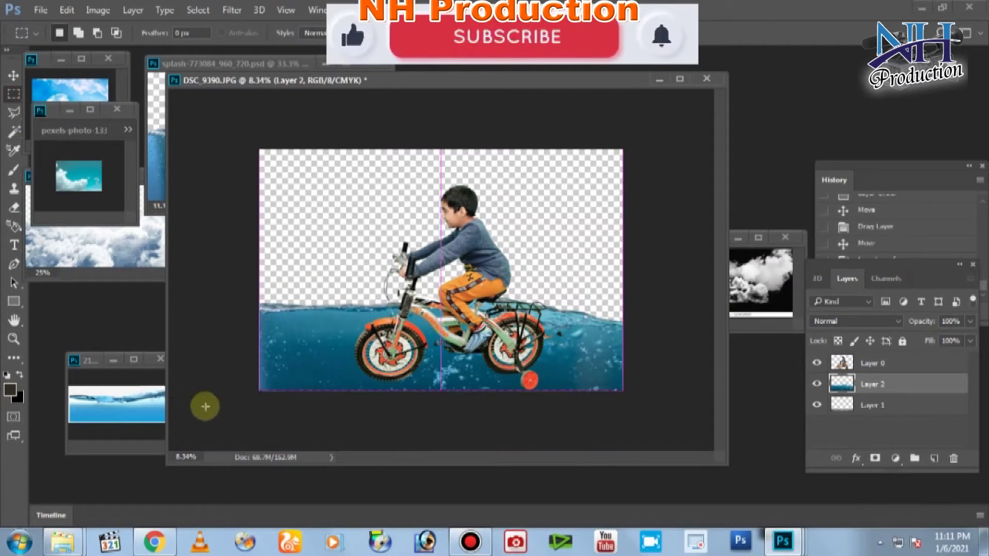
# Step: Feather the bottom strip selection of the water layer
pyautogui.press('5')
pyautogui.press('0')
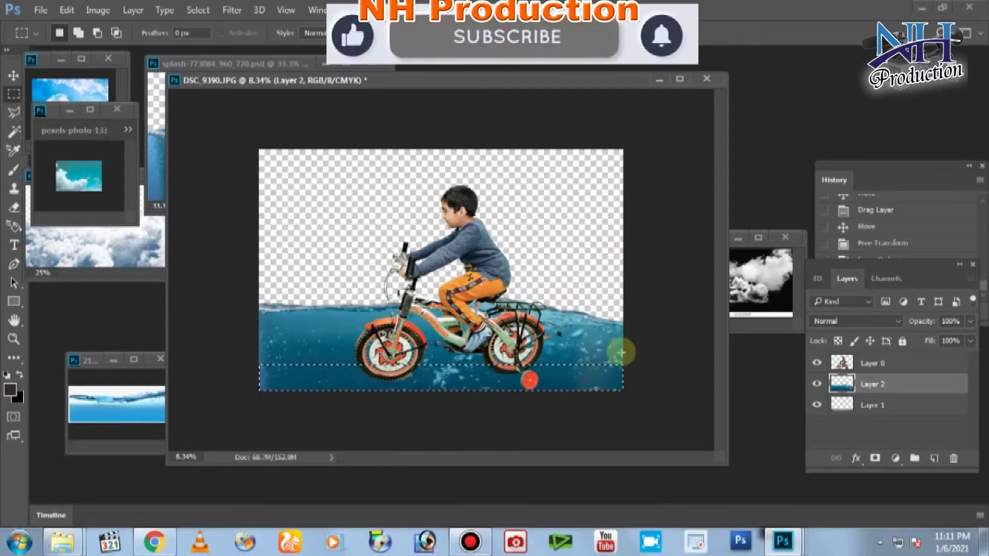
pyautogui.moveTo(604, 384); pyautogui.dragTo(604, 385)
pyautogui.rightClick(450, 359)
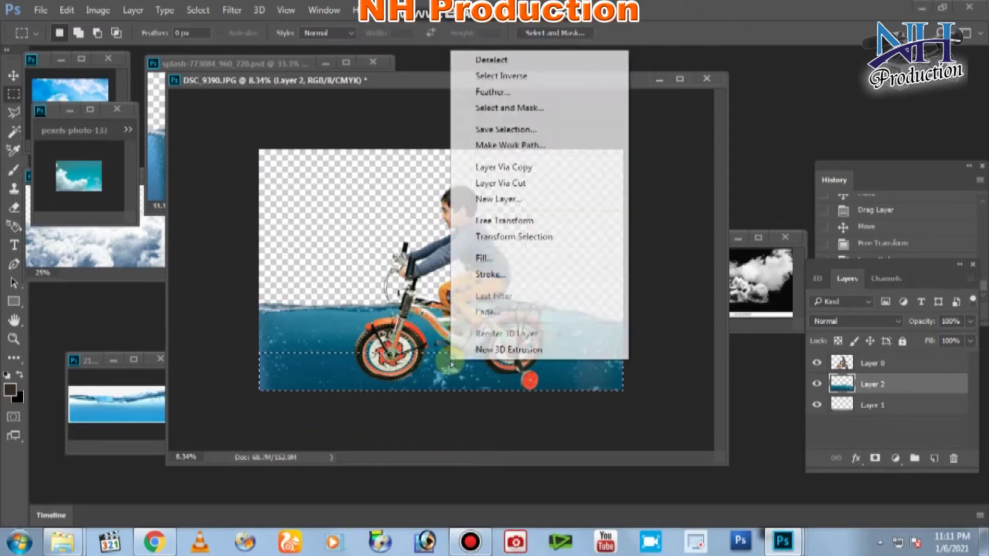
pyautogui.click(504, 95)
pyautogui.click(710, 231)
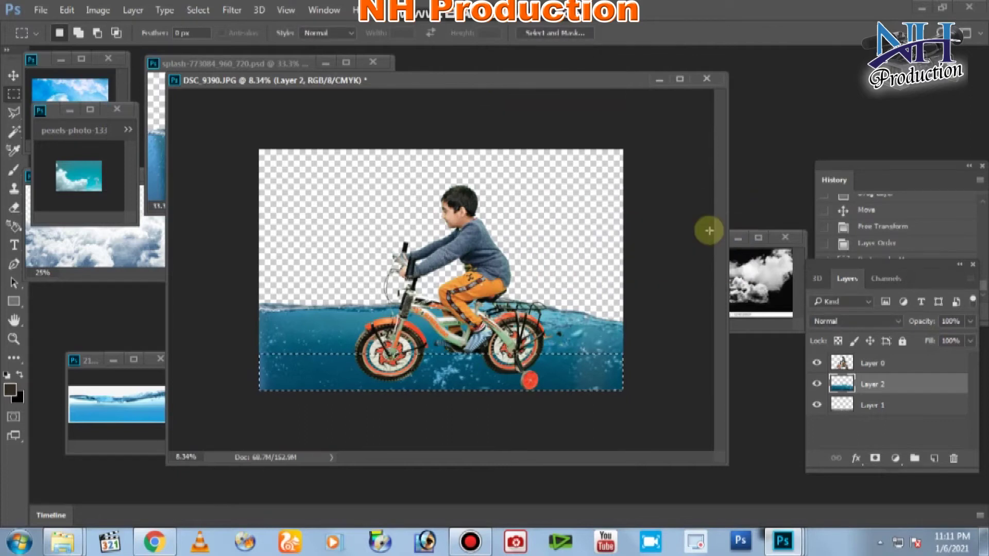
# Step: Check the water at 50% opacity, then move the boy's layer below the water and select the water layer
pyautogui.press('5')
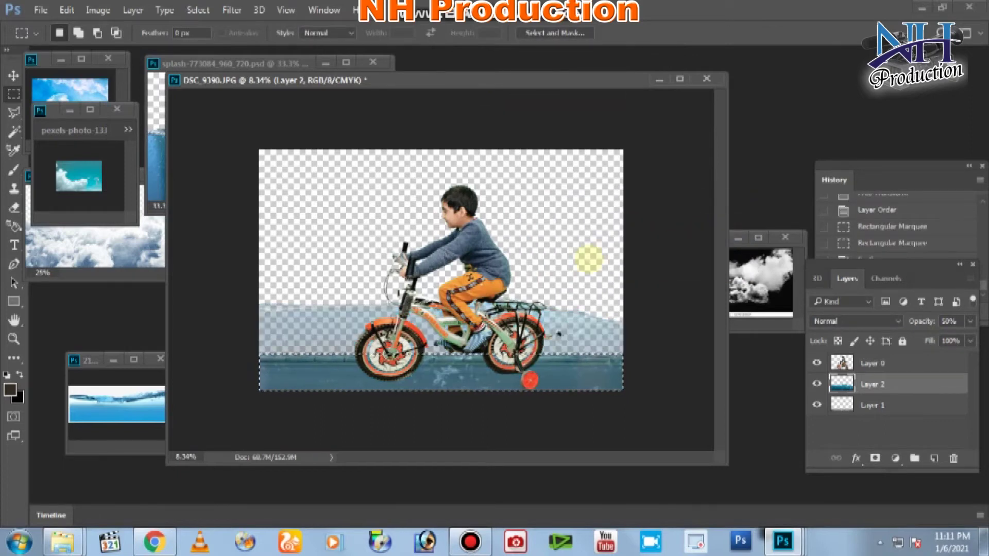
pyautogui.press('0')
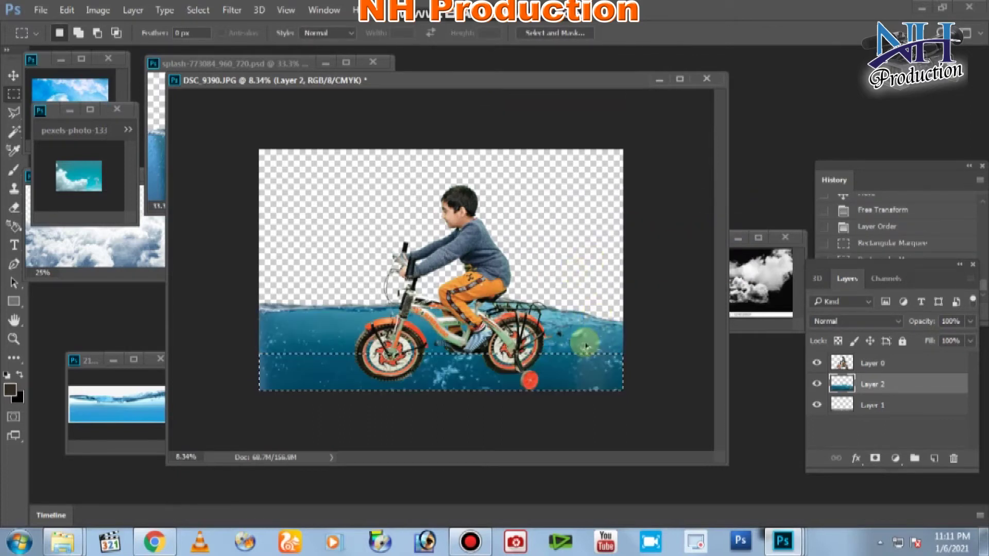
pyautogui.scroll(3, 420, 262)
pyautogui.scroll(-3, 420, 261)
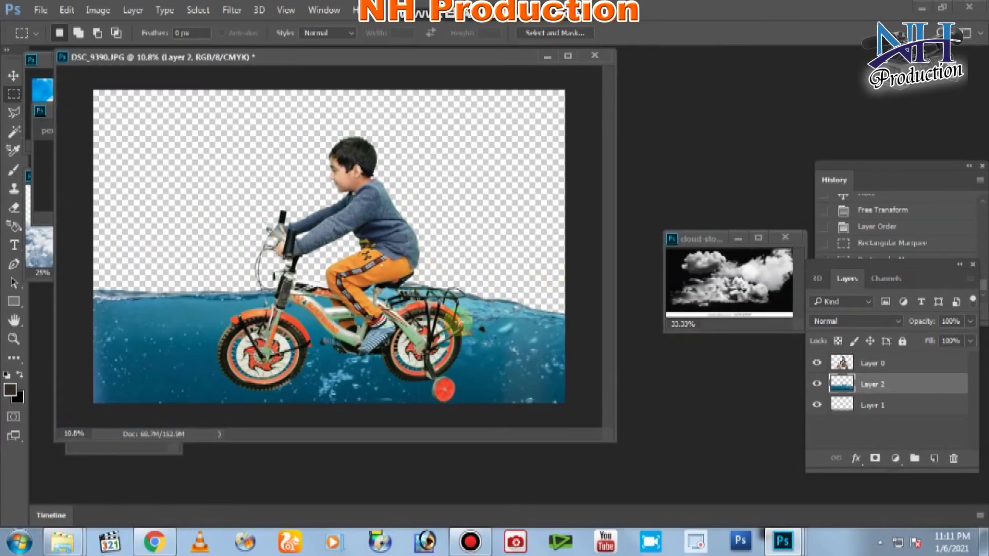
pyautogui.scroll(1, 451, 276)
pyautogui.hotkey('ctrl', 'z')
pyautogui.hotkey('ctrl', 'z')
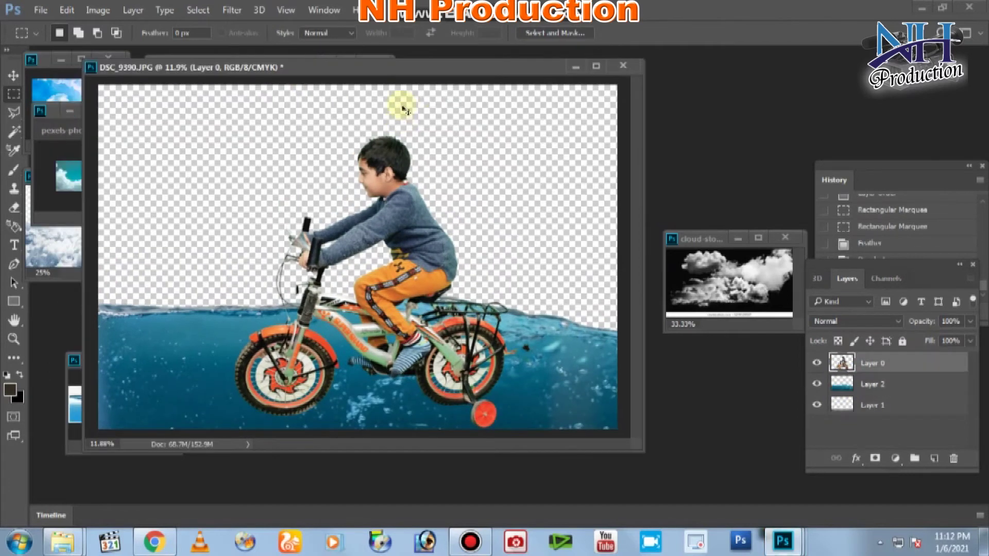
pyautogui.scroll(-2, 538, 294)
pyautogui.moveTo(406, 56); pyautogui.dragTo(493, 66)
pyautogui.moveTo(842, 363); pyautogui.dragTo(845, 391)
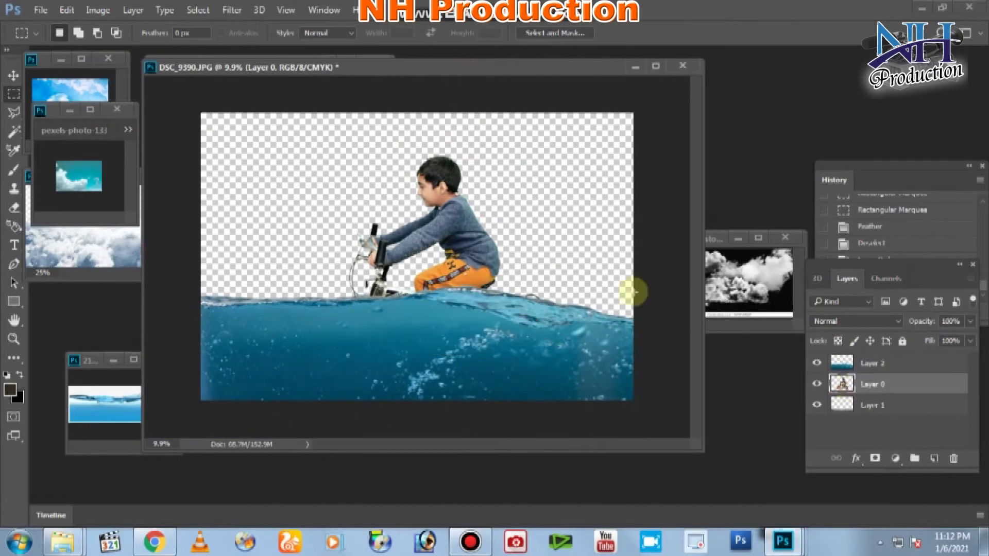
pyautogui.keyDown('ctrl'); pyautogui.click(555, 371); pyautogui.keyUp('ctrl')
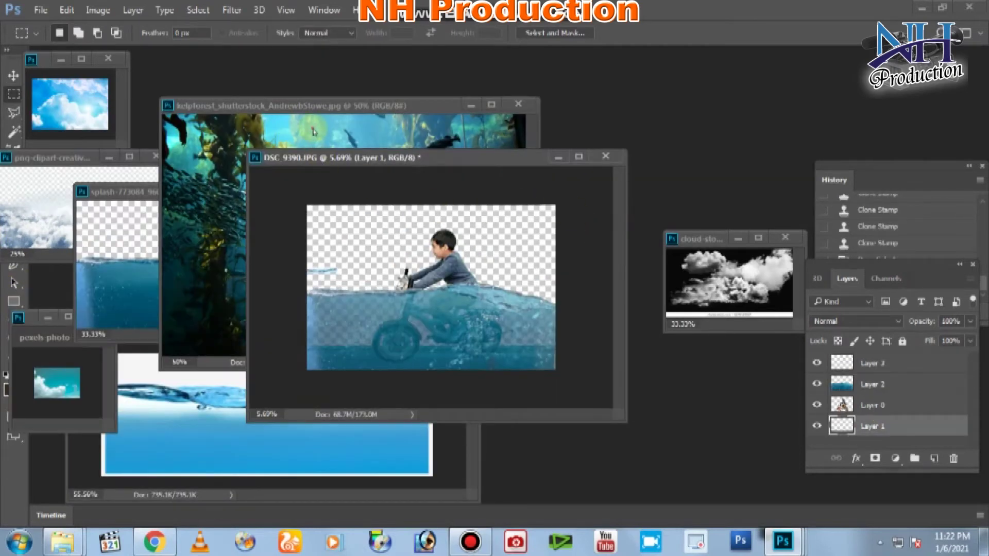
# Step: Copy the kelp forest image into the composite and widen the kelp layer across the picture
pyautogui.click(312, 131)
pyautogui.scroll(-3, 245, 193)
pyautogui.moveTo(224, 184)
pyautogui.mouseDown()
pyautogui.moveTo(489, 278)
pyautogui.moveTo(552, 322)
pyautogui.moveTo(436, 303)
pyautogui.mouseUp()
pyautogui.hotkey('ctrl', 't')
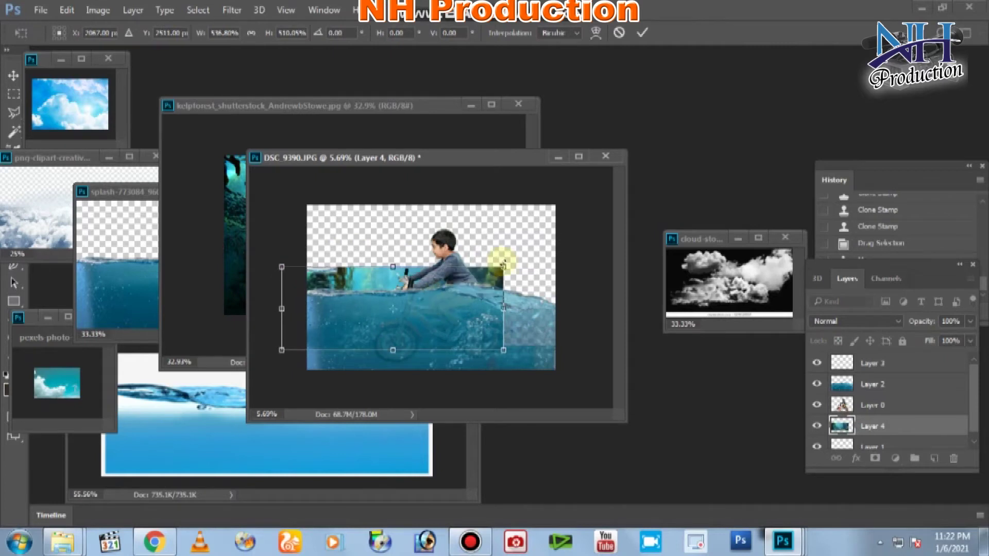
pyautogui.moveTo(503, 267); pyautogui.dragTo(585, 267)
pyautogui.press('m')
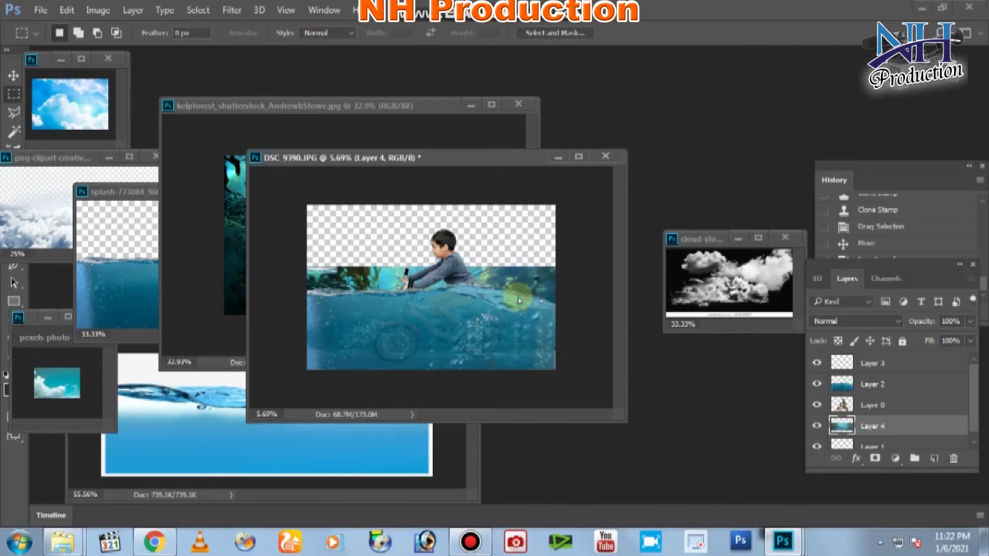
pyautogui.hotkey('ctrl', '+')
pyautogui.hotkey('ctrl', '+')
# Step: Delete the upper band of the kelp layer, deselect, hide Layer 3 and activate Layer 2
pyautogui.moveTo(492, 117); pyautogui.dragTo(404, 105)
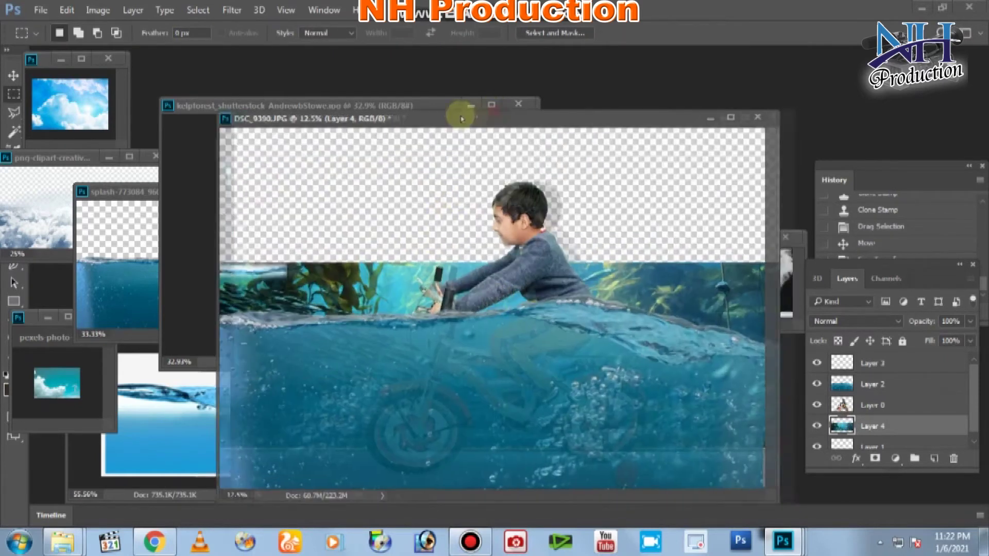
pyautogui.scroll(-1, 539, 342)
pyautogui.moveTo(696, 229); pyautogui.dragTo(150, 297)
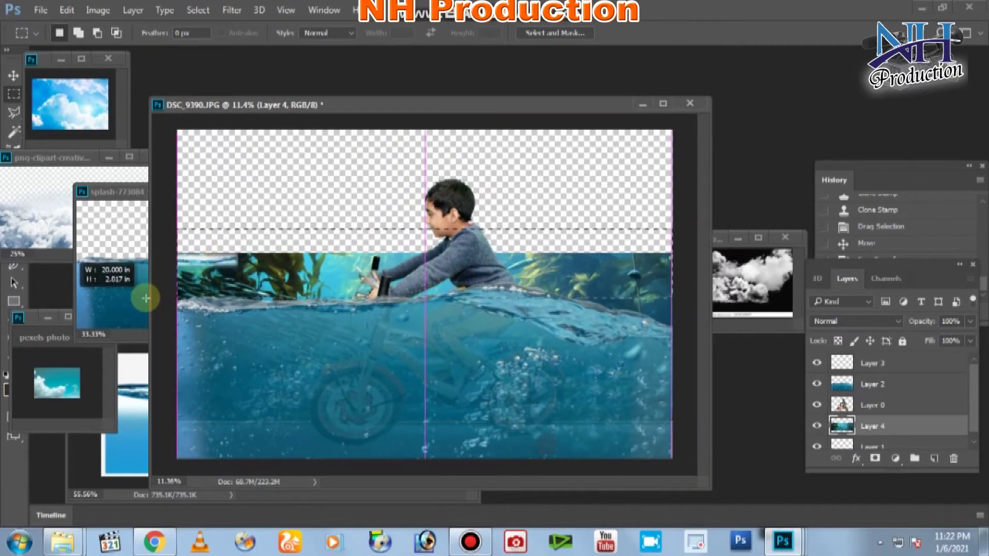
pyautogui.press('Delete')
pyautogui.hotkey('ctrl', 'd')
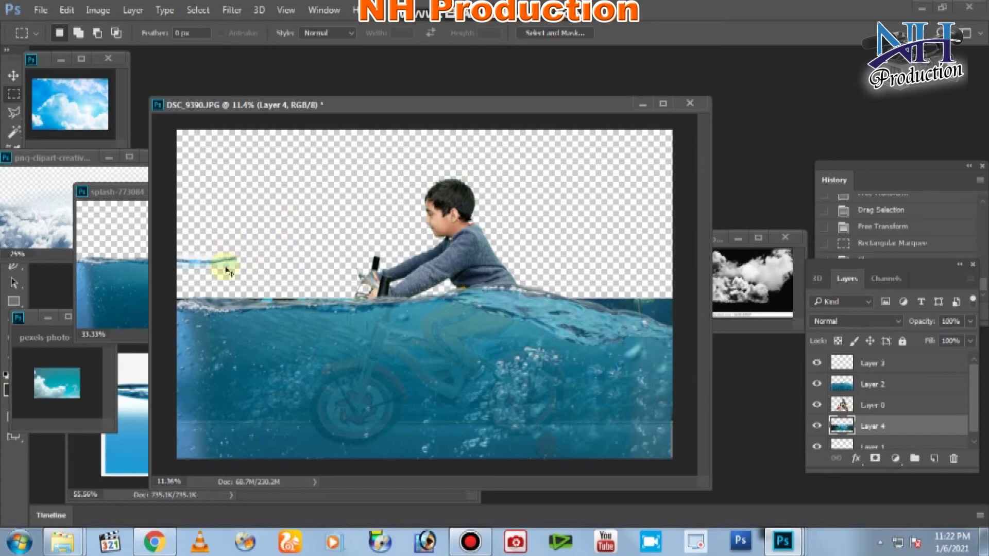
pyautogui.keyDown('ctrl'); pyautogui.click(231, 262); pyautogui.keyUp('ctrl')
pyautogui.click(817, 363)
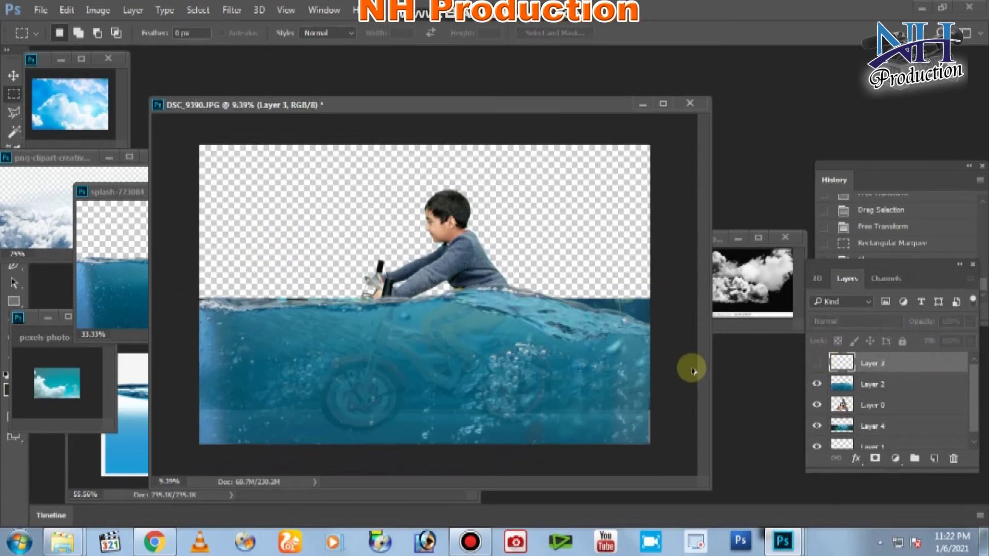
pyautogui.keyDown('ctrl'); pyautogui.click(586, 340); pyautogui.keyUp('ctrl')
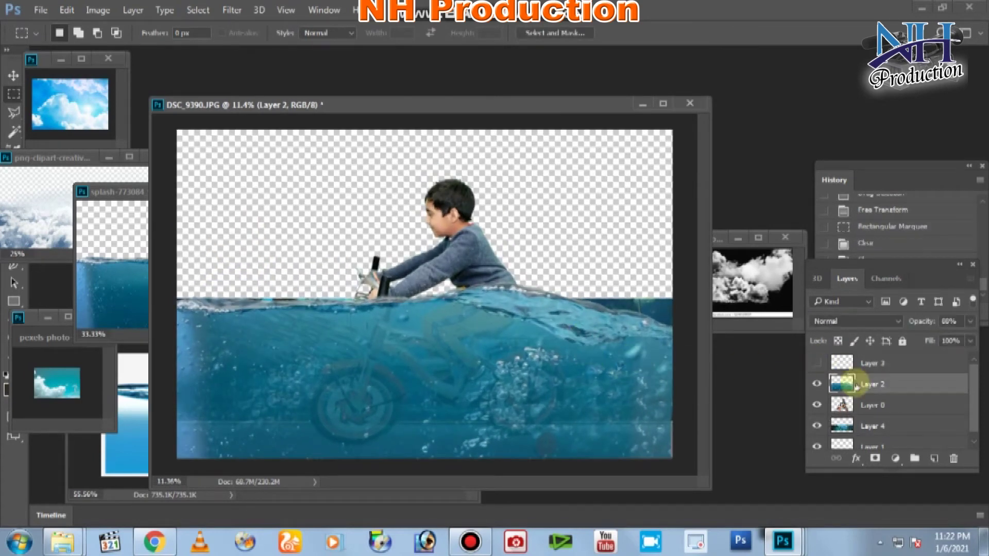
# Step: Set the water layer's opacity to 66%
pyautogui.press('6')
pyautogui.press('6')
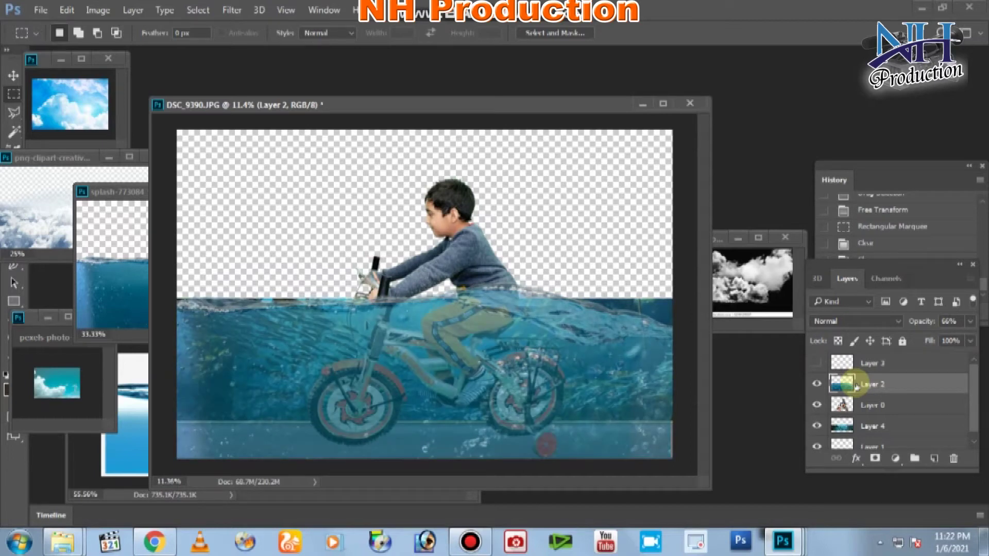
pyautogui.press('5')
pyautogui.press('6')
pyautogui.press('6')
# Step: Rearrange the open image windows and close the kelp forest image
pyautogui.click(117, 251)
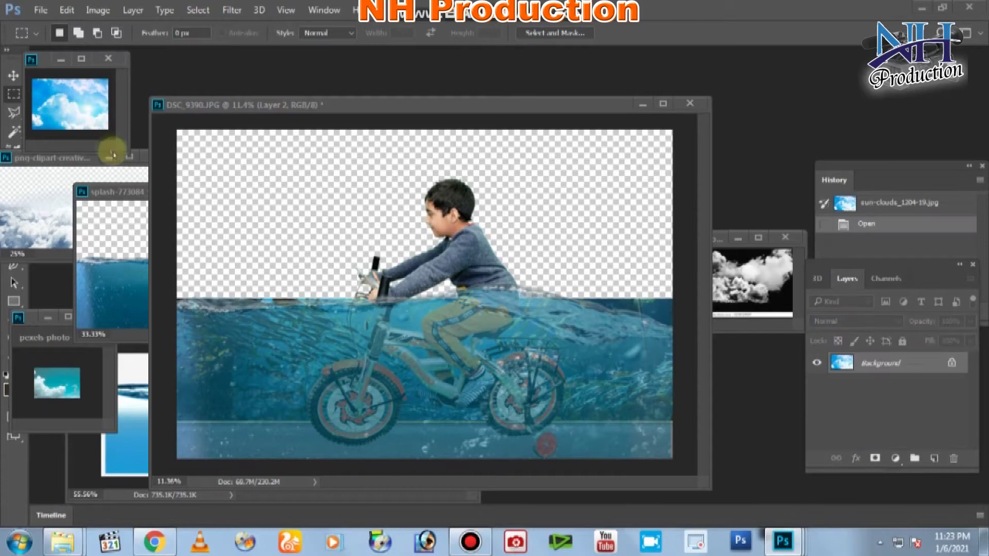
pyautogui.click(255, 196)
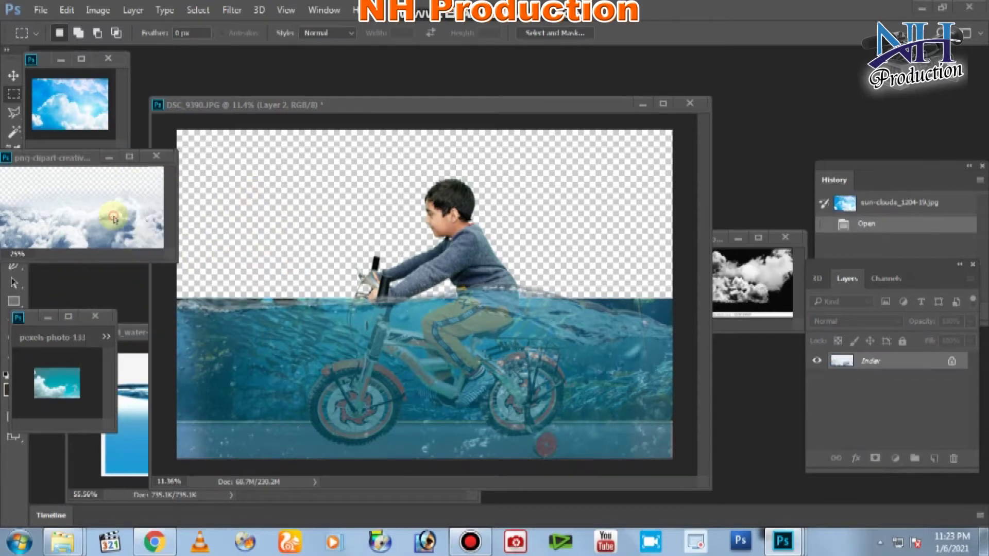
pyautogui.moveTo(77, 157); pyautogui.dragTo(103, 155)
pyautogui.moveTo(48, 67); pyautogui.dragTo(51, 74)
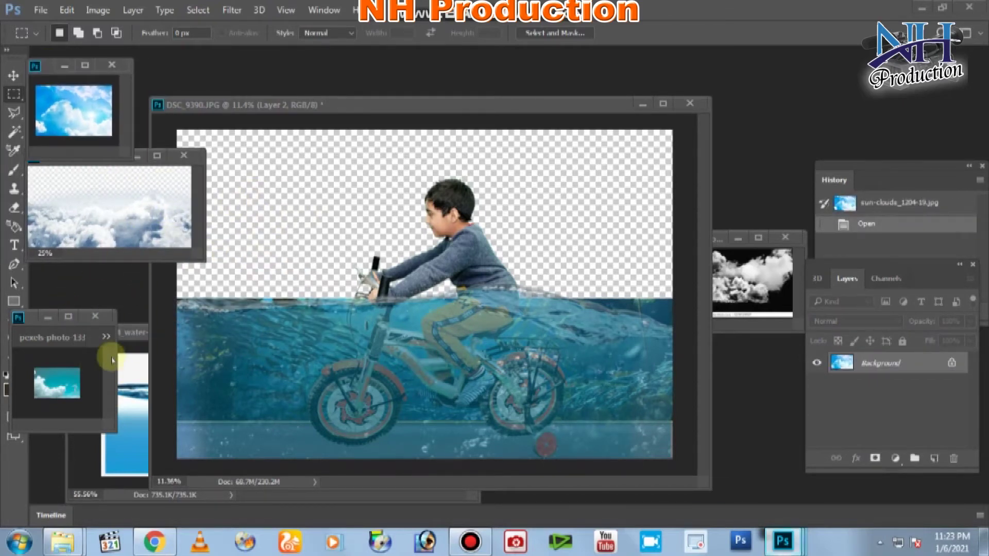
pyautogui.click(128, 402)
pyautogui.moveTo(258, 331); pyautogui.dragTo(287, 331)
pyautogui.click(453, 332)
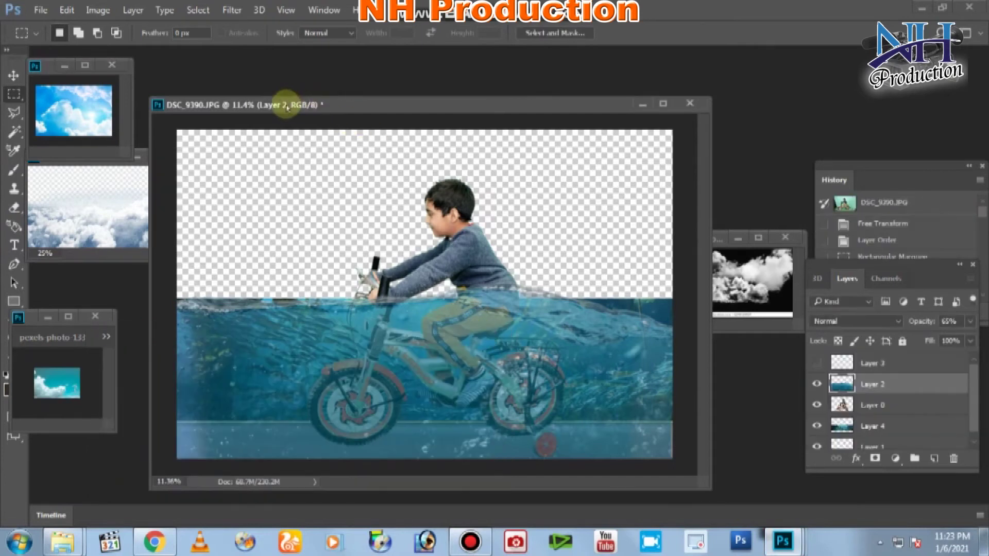
pyautogui.moveTo(345, 103); pyautogui.dragTo(405, 131)
pyautogui.click(406, 131)
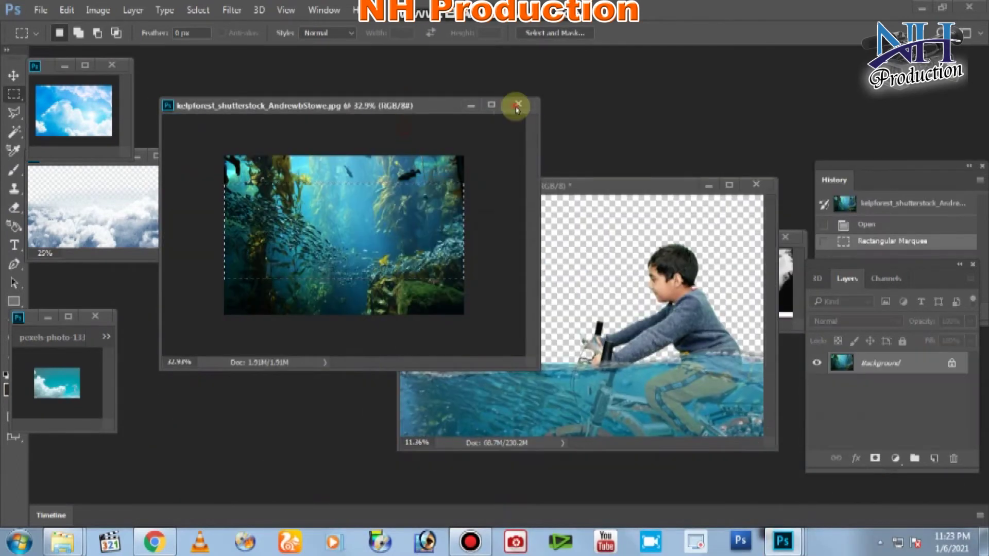
pyautogui.click(518, 104)
pyautogui.moveTo(516, 118); pyautogui.dragTo(387, 123)
# Step: Copy the sun-clouds sky into the composite and move its layer beneath the boy layer
pyautogui.click(74, 111)
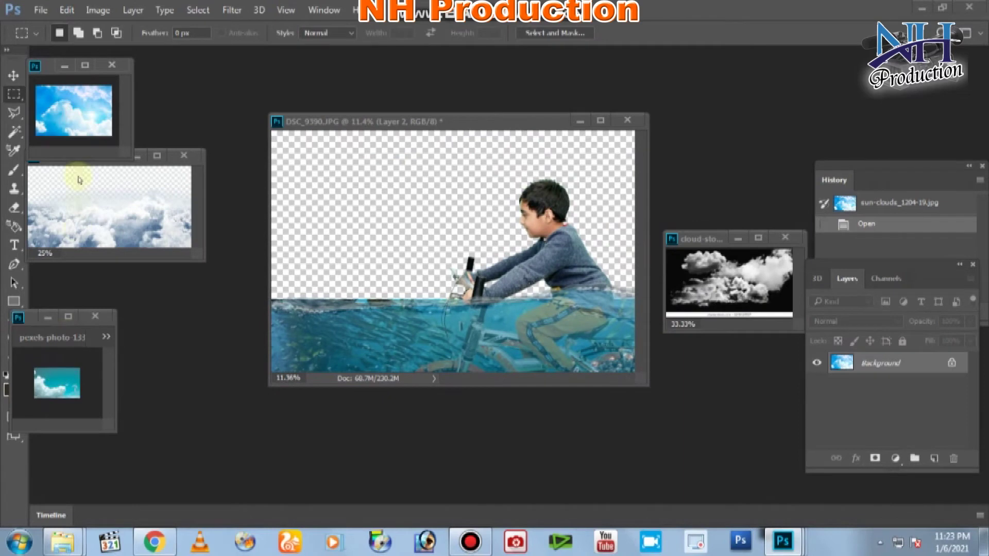
pyautogui.click(408, 220)
pyautogui.scroll(-3, 412, 222)
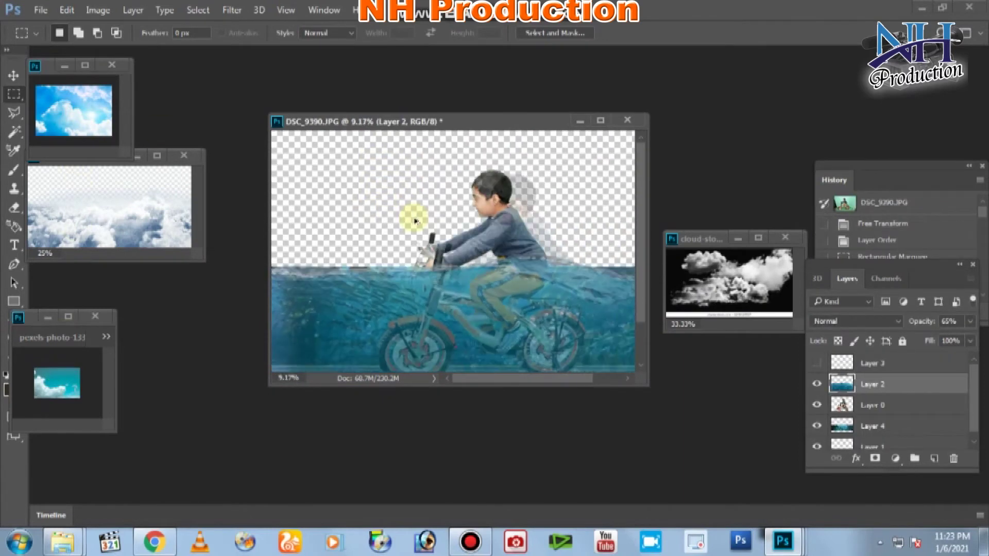
pyautogui.moveTo(65, 108); pyautogui.dragTo(402, 188)
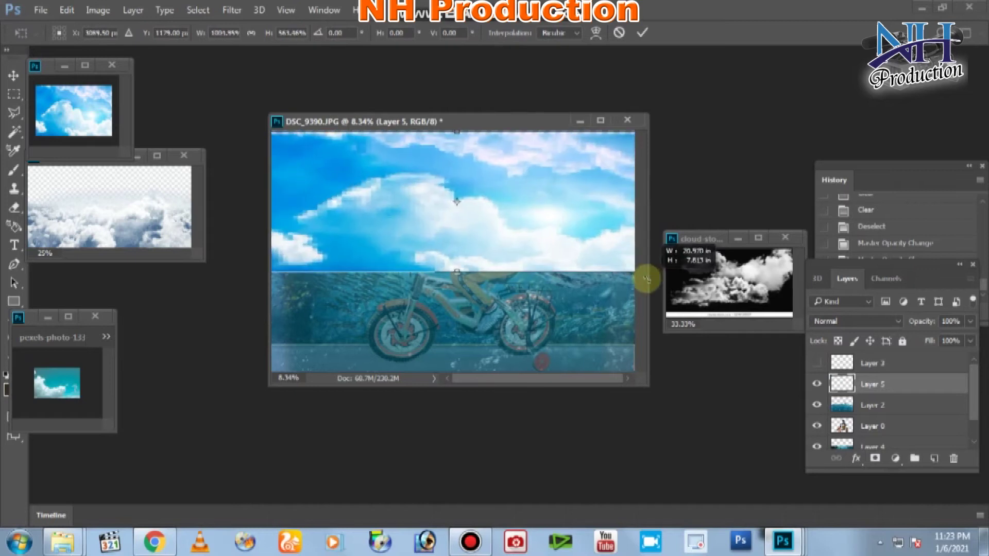
pyautogui.moveTo(843, 365); pyautogui.dragTo(853, 421)
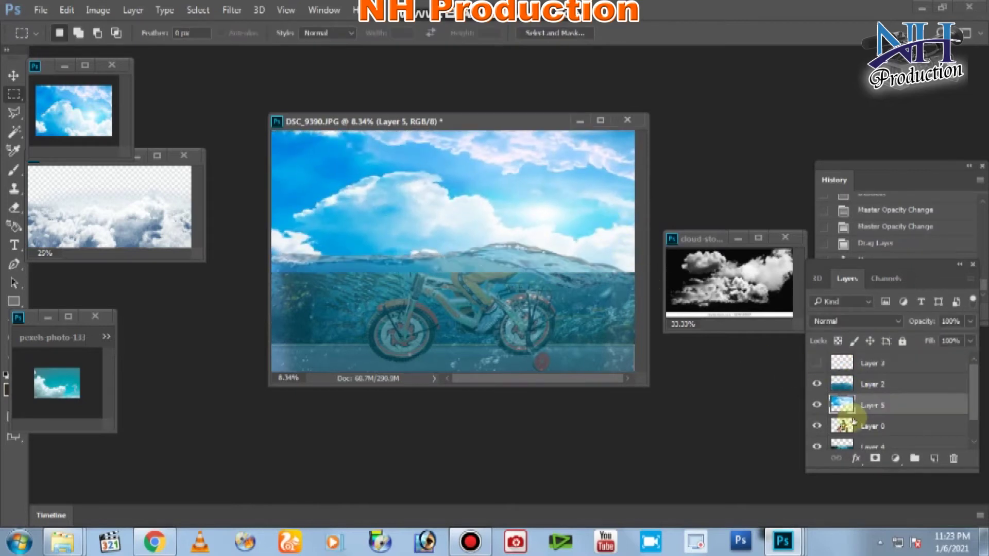
pyautogui.moveTo(843, 383); pyautogui.dragTo(852, 426)
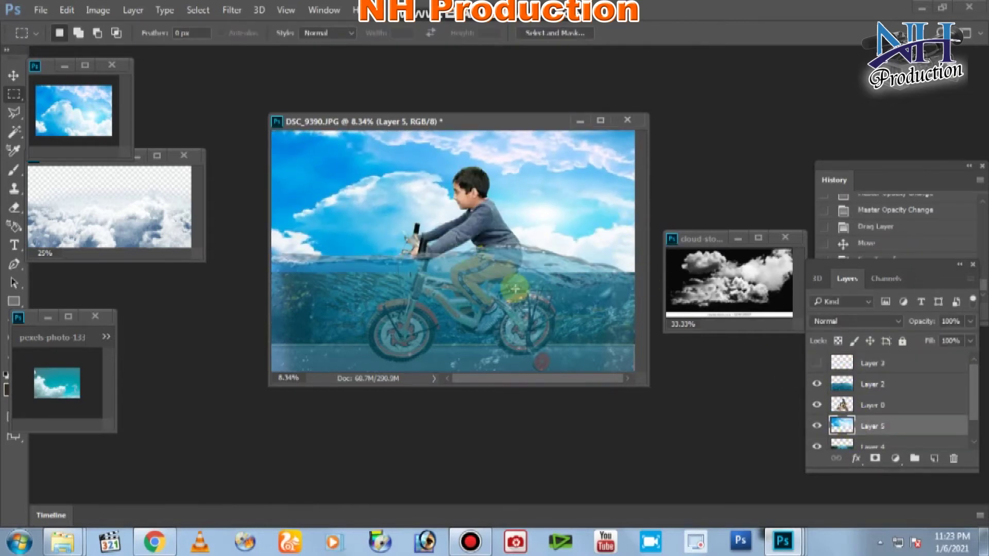
# Step: Scale the sky layer up to fill the background and shift the water slightly right
pyautogui.hotkey('ctrl', '+')
pyautogui.hotkey('ctrl', 't')
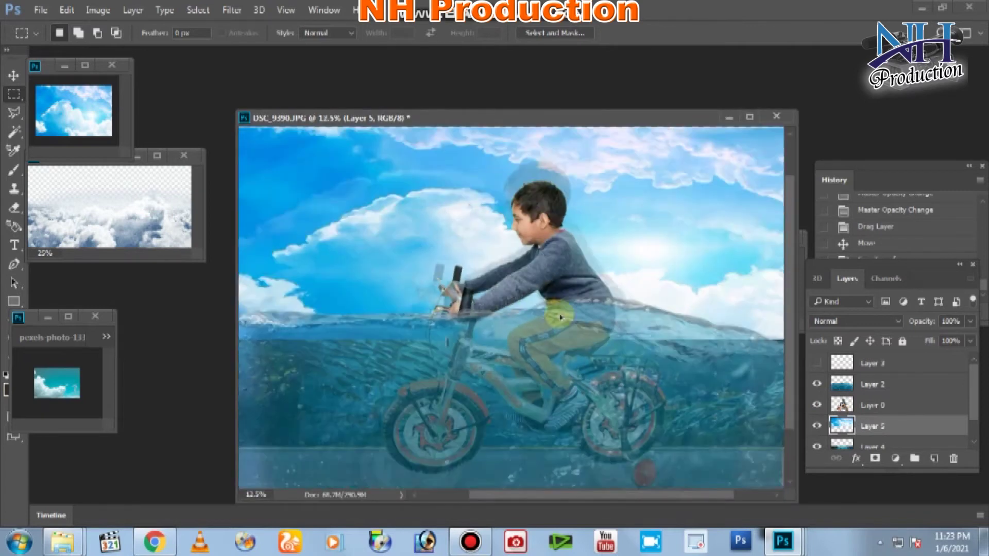
pyautogui.moveTo(642, 285); pyautogui.dragTo(629, 240)
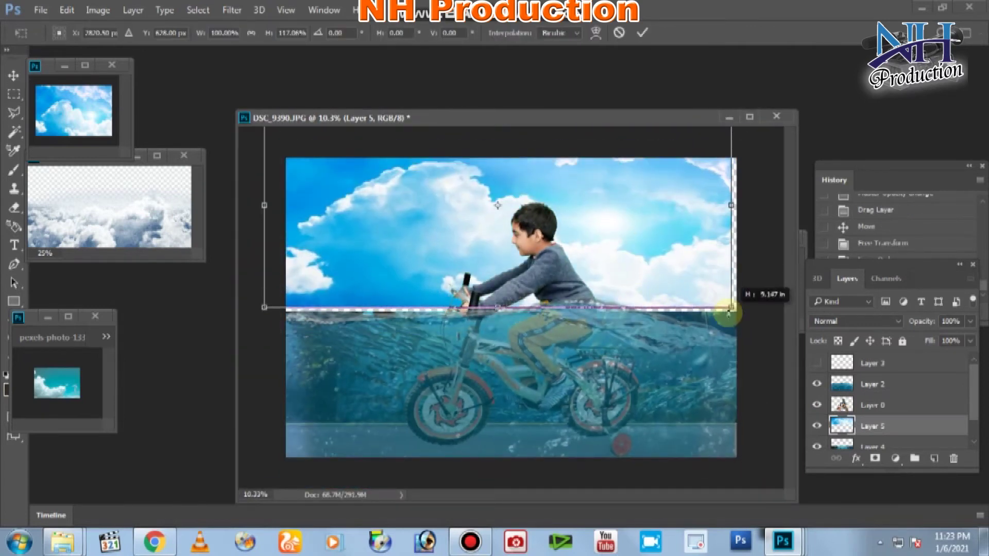
pyautogui.moveTo(709, 298); pyautogui.dragTo(789, 338)
pyautogui.moveTo(596, 232)
pyautogui.mouseDown()
pyautogui.moveTo(592, 245)
pyautogui.moveTo(626, 251)
pyautogui.mouseUp()
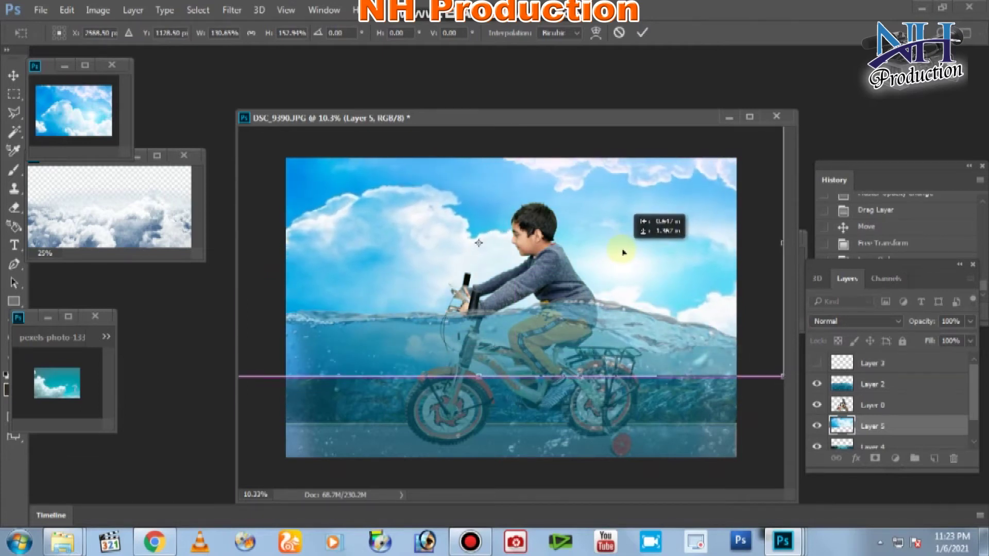
pyautogui.press('Return')
pyautogui.keyDown('ctrl'); pyautogui.moveTo(691, 343); pyautogui.dragTo(696, 343); pyautogui.keyUp('ctrl')
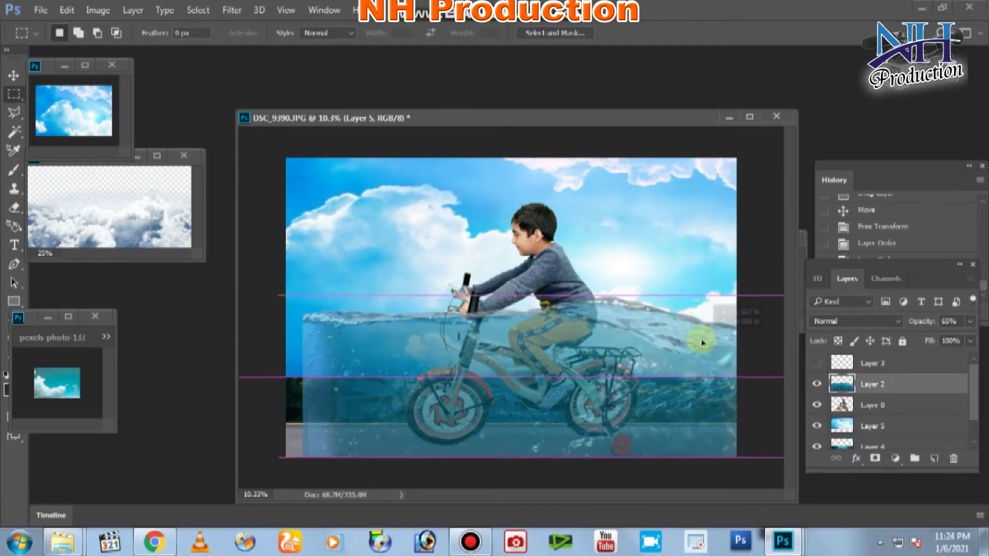
# Step: Shift the water layer left so it covers the canvas edge
pyautogui.hotkey('ctrl', 't')
pyautogui.keyDown('alt'); pyautogui.scroll(-1, 726, 339); pyautogui.keyUp('alt')
pyautogui.moveTo(763, 349); pyautogui.dragTo(656, 354)
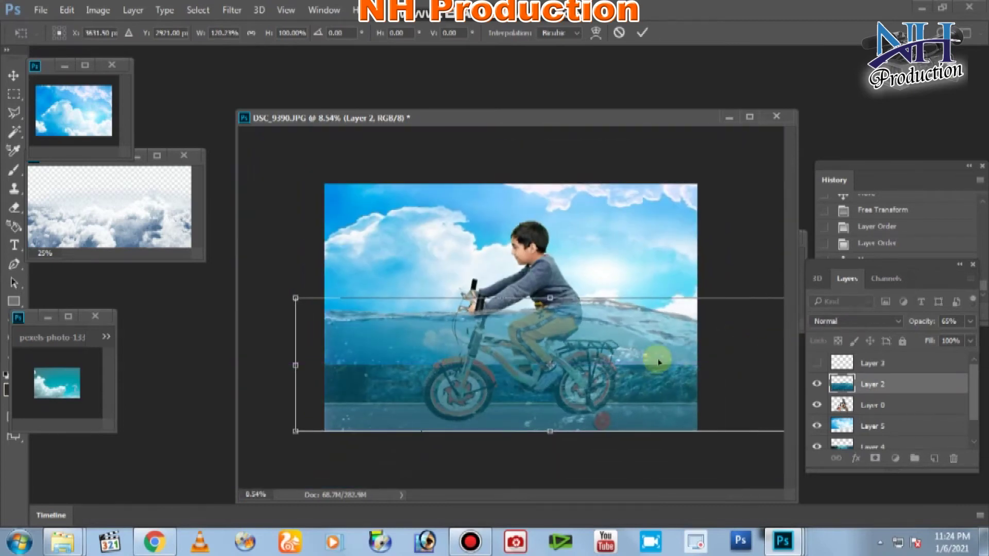
pyautogui.press('Return')
pyautogui.keyDown('alt'); pyautogui.scroll(1, 636, 207); pyautogui.keyUp('alt')
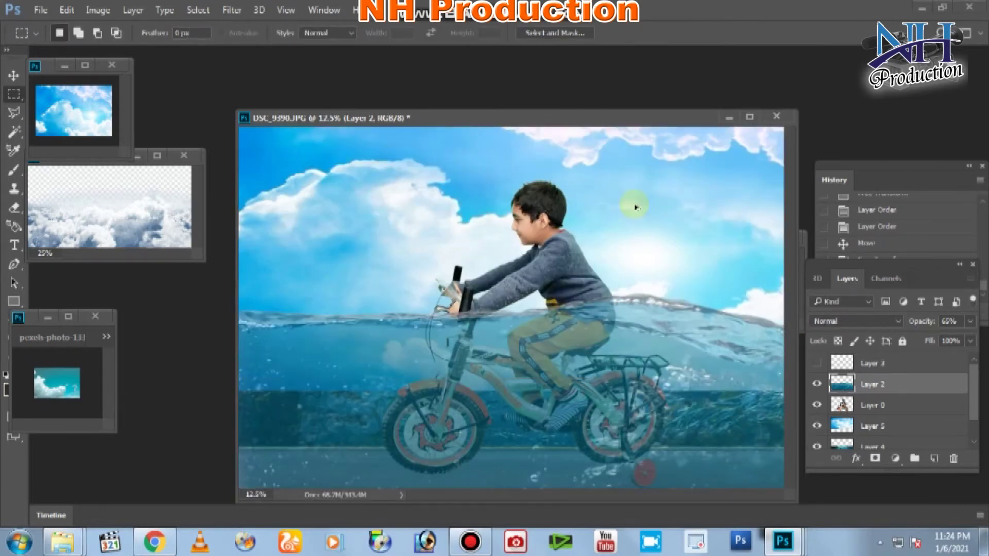
pyautogui.moveTo(593, 118); pyautogui.dragTo(541, 113)
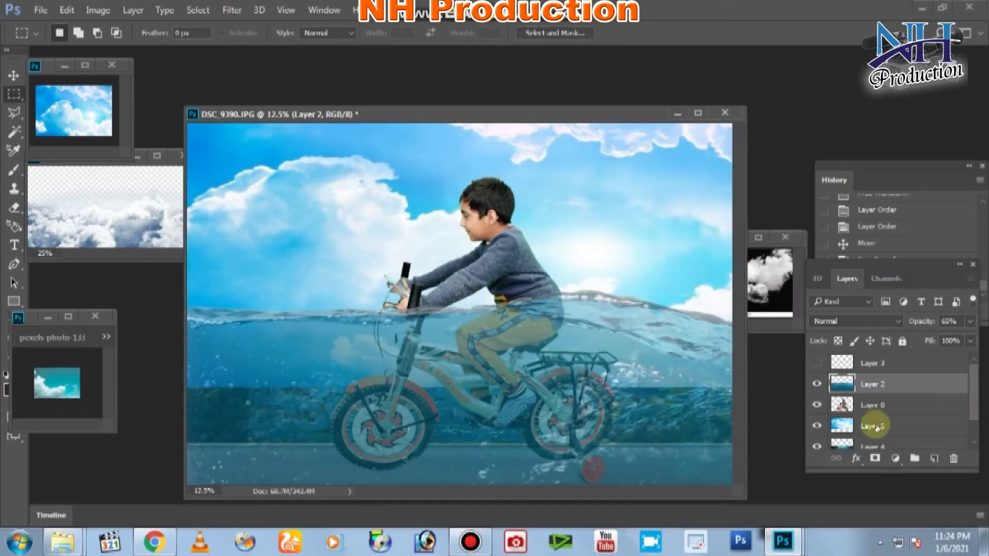
# Step: Set the water layer's opacity to about 66%
pyautogui.scroll(-1, 871, 391)
pyautogui.press('1')
pyautogui.press('5')
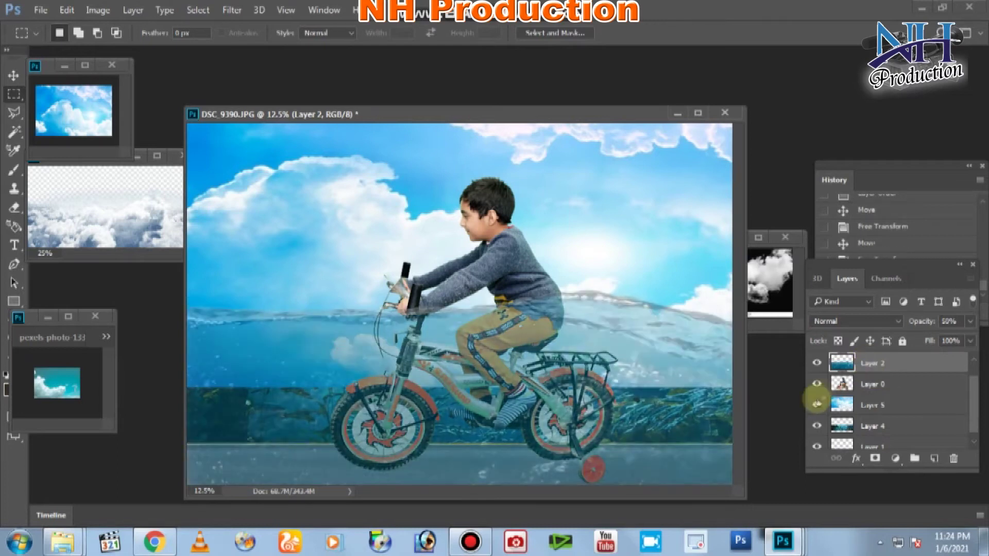
pyautogui.press('6')
pyautogui.press('5')
pyautogui.press('5')
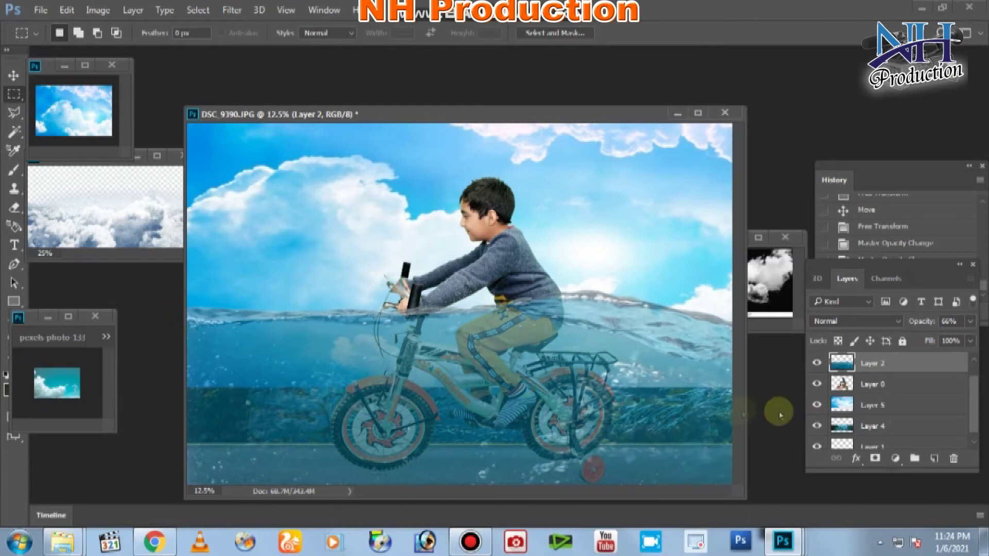
# Step: Nudge Layer 4's content into position and move Layer 4 below Layer 1
pyautogui.click(863, 426)
pyautogui.hotkey('ctrl', 't')
pyautogui.moveTo(598, 347); pyautogui.dragTo(605, 361)
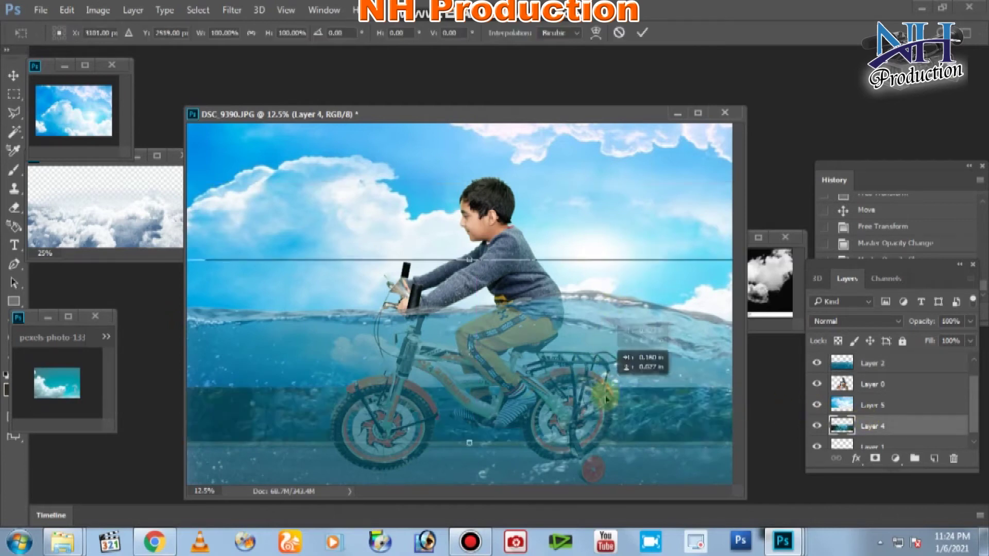
pyautogui.press('Return')
pyautogui.press('m')
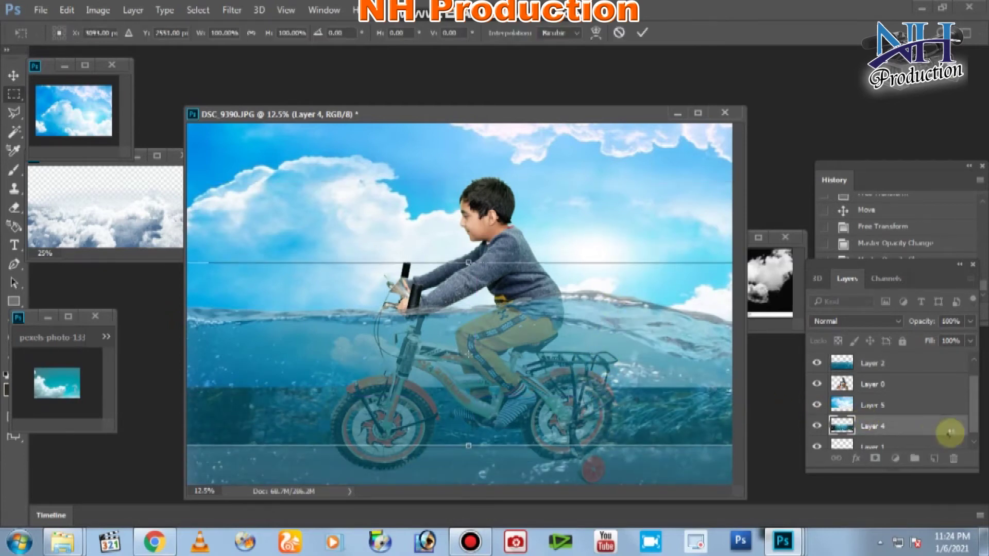
pyautogui.moveTo(842, 425); pyautogui.dragTo(845, 442)
# Step: On the sky layer Layer 5, marquee a band across the water area
pyautogui.scroll(-2, 587, 407)
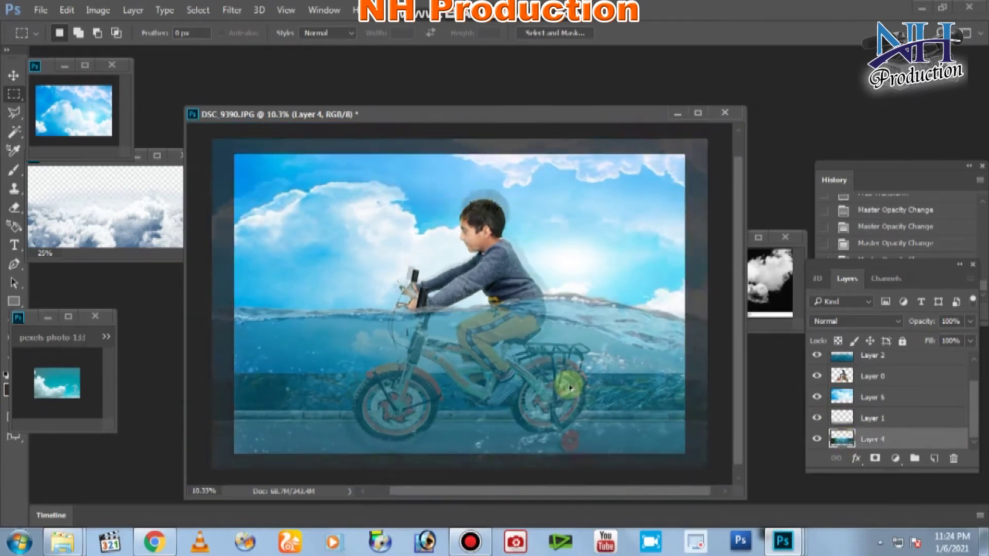
pyautogui.click(855, 398)
pyautogui.moveTo(715, 295); pyautogui.dragTo(155, 403)
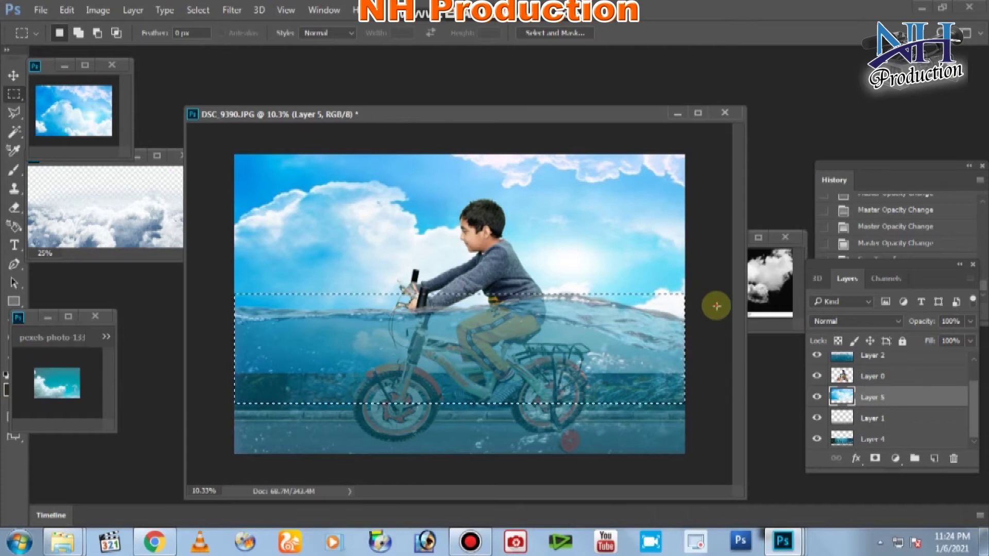
# Step: Reselect the water area below the waterline on the sky layer and feather the selection
pyautogui.moveTo(716, 306); pyautogui.dragTo(144, 448)
pyautogui.rightClick(411, 342)
pyautogui.click(453, 72)
pyautogui.click(711, 227)
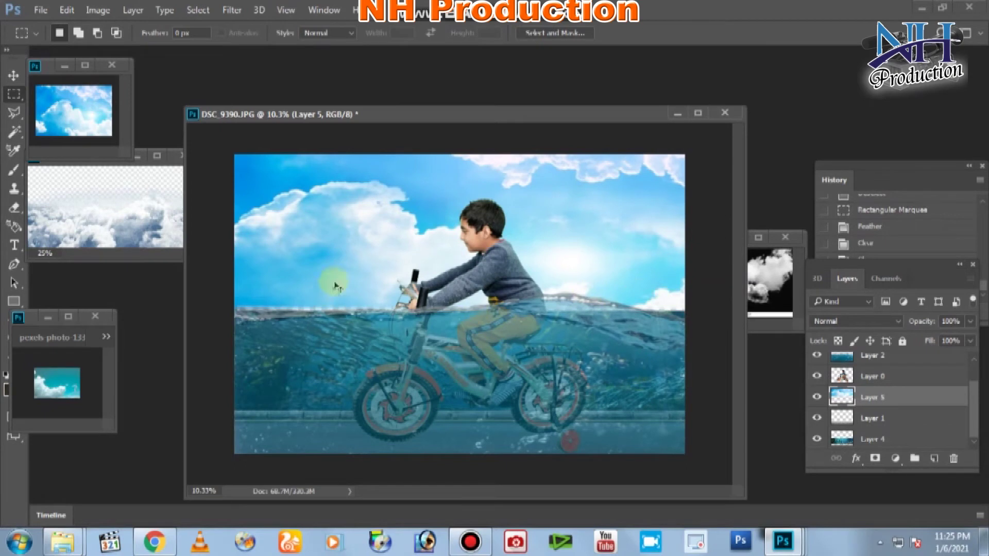
# Step: Stretch the sky layer's bottom edge slightly down and zoom in on the composite
pyautogui.hotkey('ctrl', 't')
pyautogui.moveTo(354, 375); pyautogui.dragTo(354, 380)
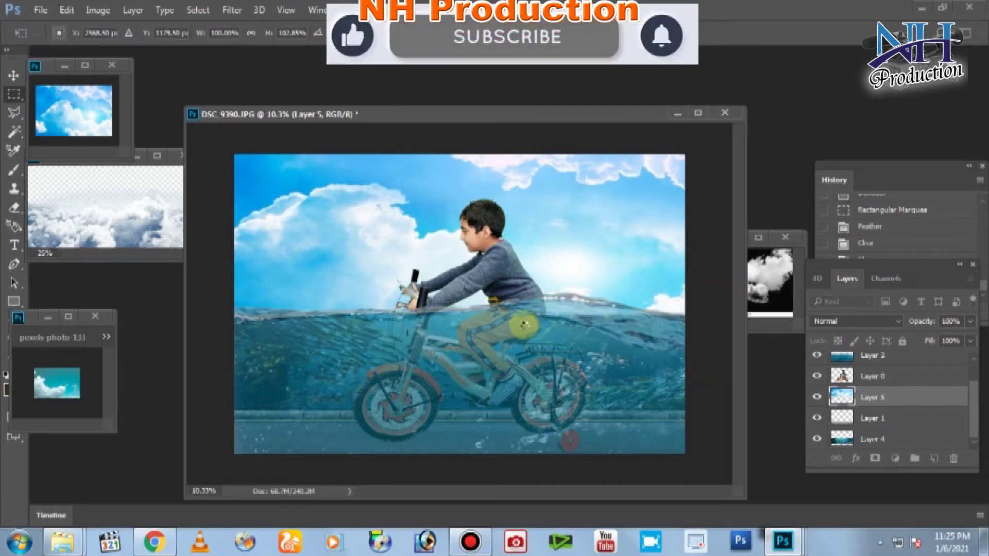
pyautogui.press('Return')
pyautogui.hotkey('ctrl', '+')
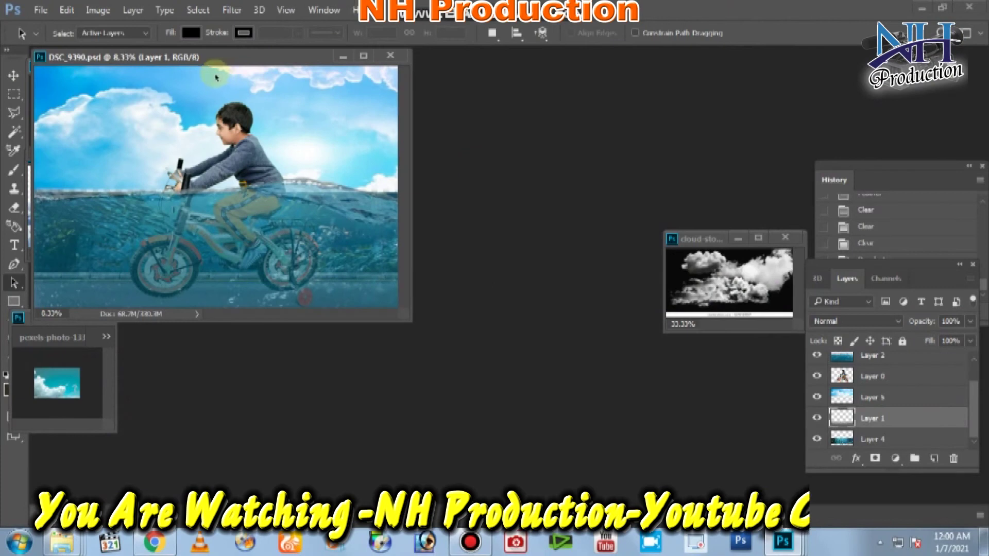
pyautogui.moveTo(221, 57); pyautogui.dragTo(371, 110)
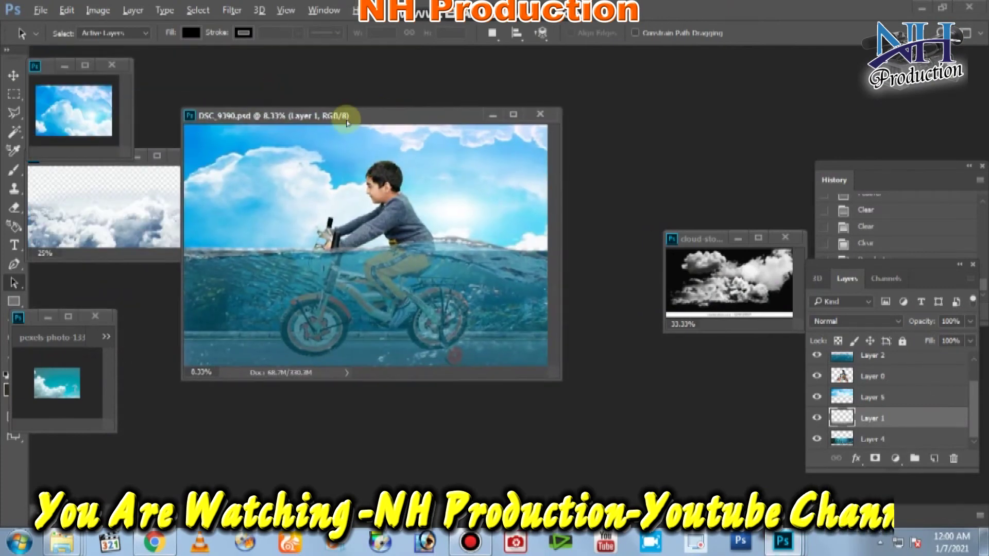
# Step: Place the colourful parrot file from the source folder into the composite, up in the sky
pyautogui.hotkey('ctrl', '+')
pyautogui.hotkey('ctrl', '-')
pyautogui.moveTo(62, 543)
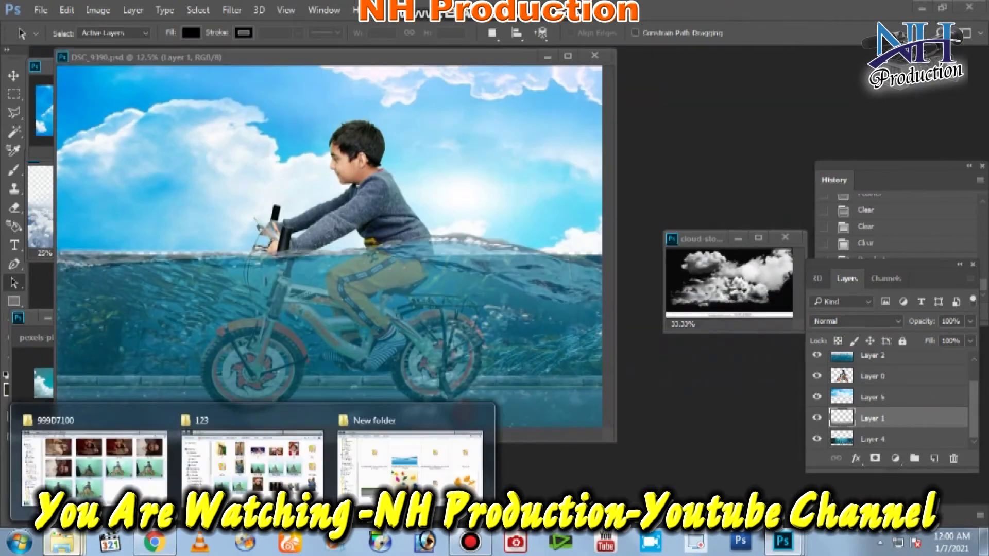
pyautogui.click(432, 471)
pyautogui.moveTo(554, 127); pyautogui.dragTo(602, 116)
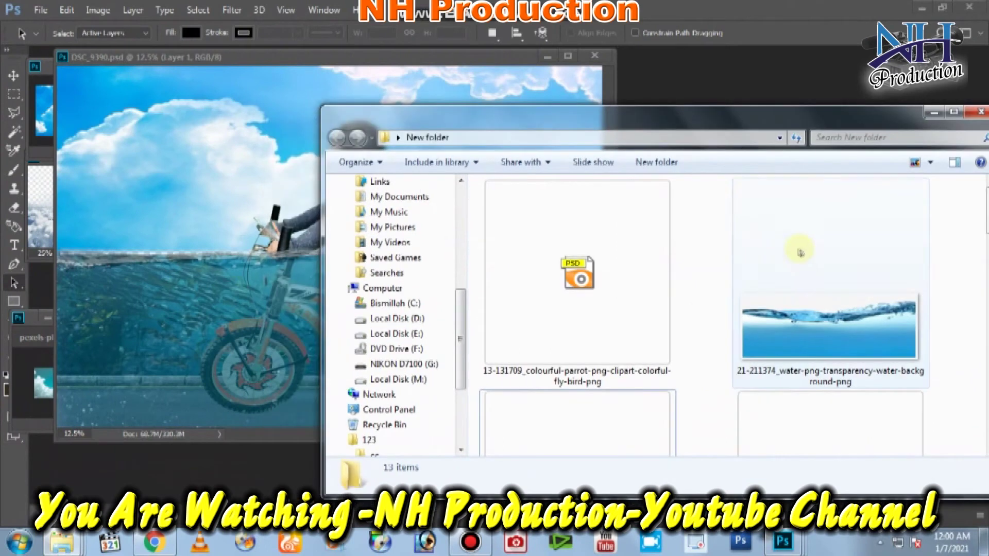
pyautogui.click(636, 302)
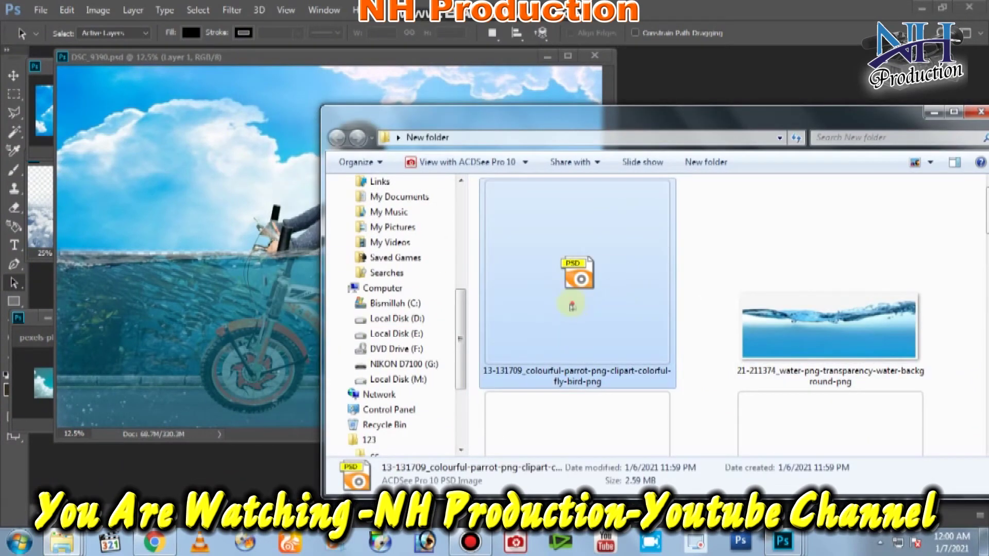
pyautogui.click(260, 149)
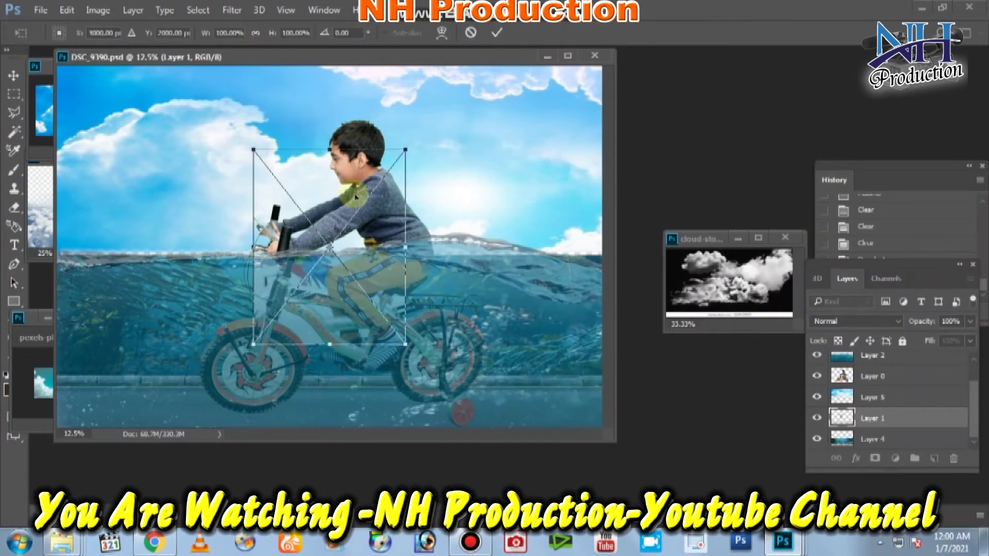
pyautogui.moveTo(317, 266); pyautogui.dragTo(442, 173)
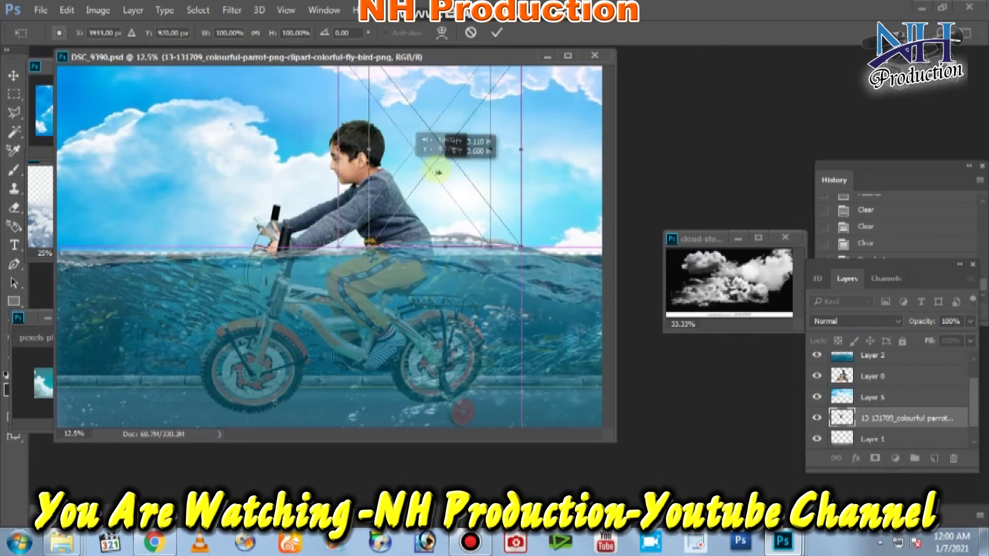
pyautogui.press('Return')
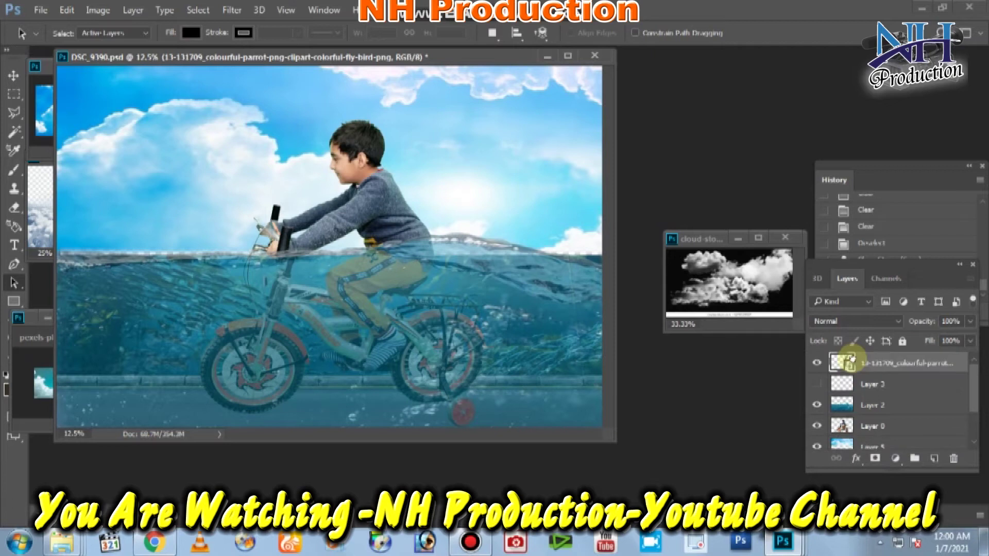
# Step: Move the parrot beside the boy and try deleting its background, dismissing the smart object error
pyautogui.moveTo(853, 355); pyautogui.dragTo(852, 360)
pyautogui.click(14, 132)
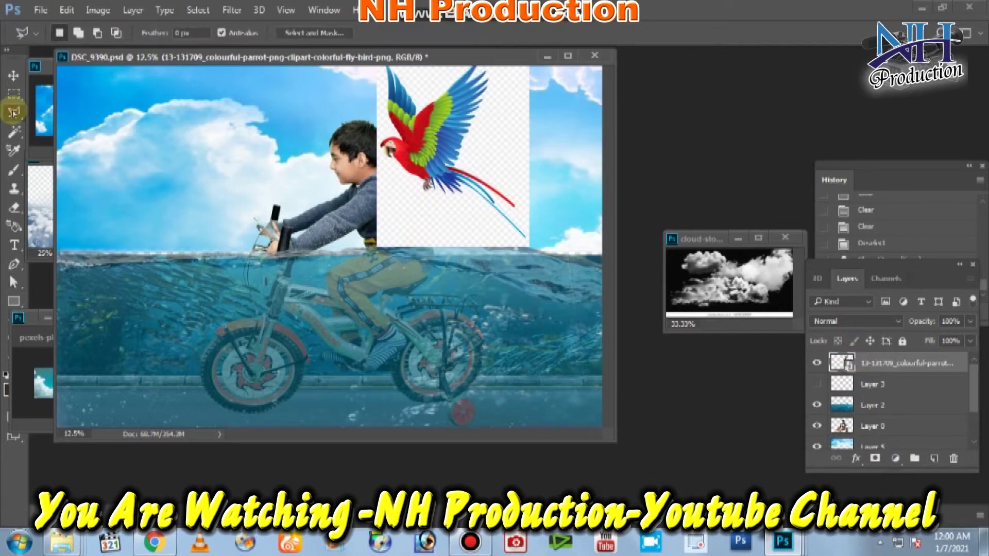
pyautogui.moveTo(500, 156); pyautogui.dragTo(488, 247)
pyautogui.click(489, 247)
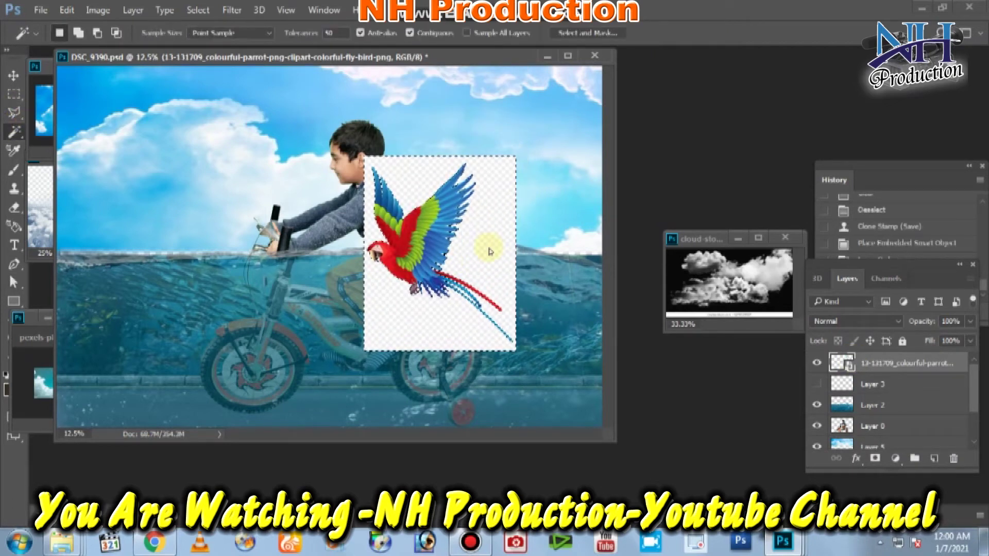
pyautogui.press('Delete')
pyautogui.press('Return')
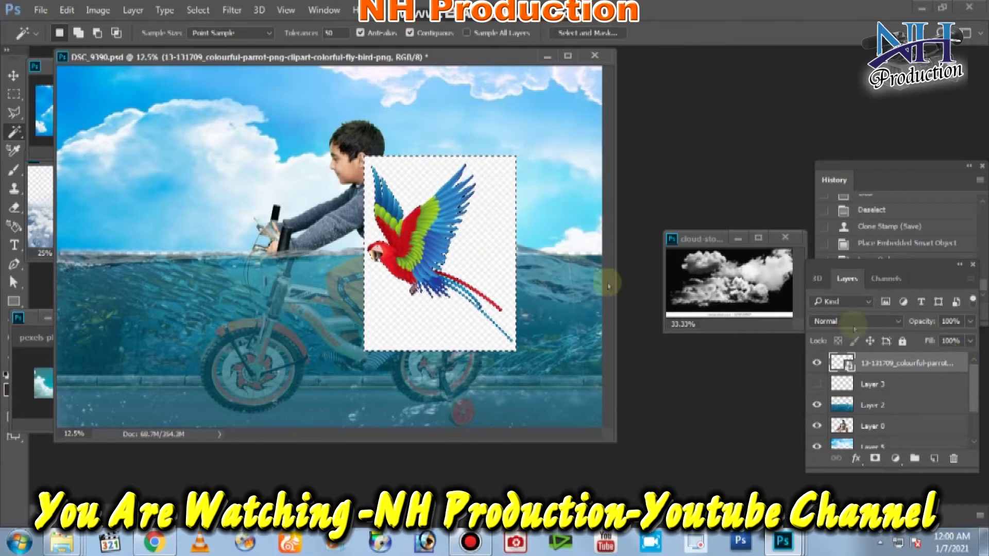
pyautogui.press('Delete')
pyautogui.click(499, 217)
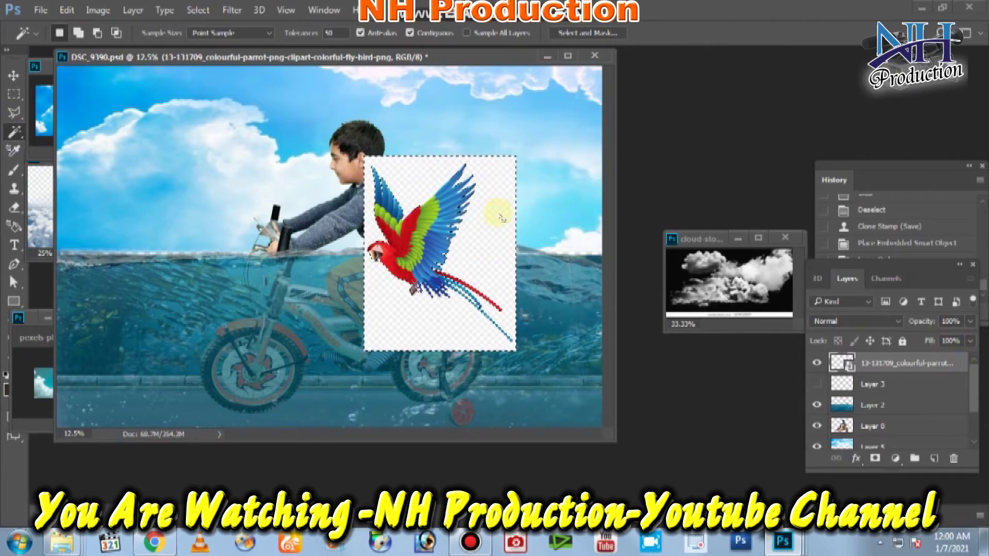
# Step: Send the parrot layer to the bottom and open the parrot file as its own document
pyautogui.doubleClick(961, 363)
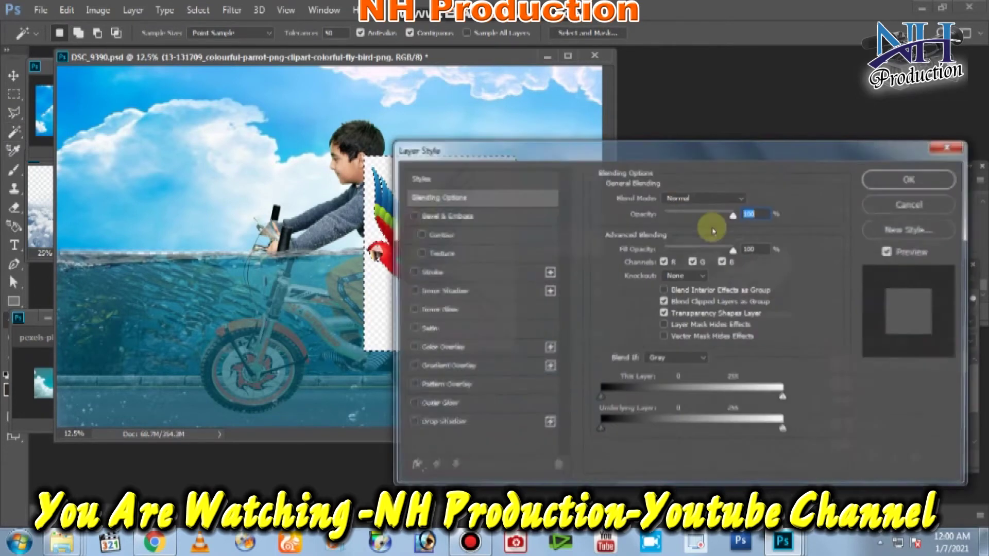
pyautogui.click(905, 201)
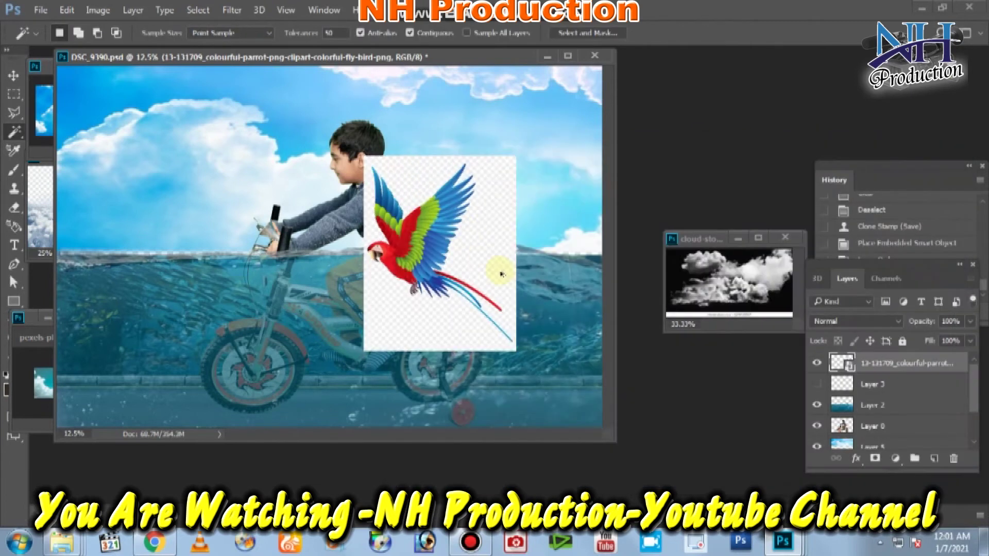
pyautogui.hotkey('ctrl', 'shift', '[')
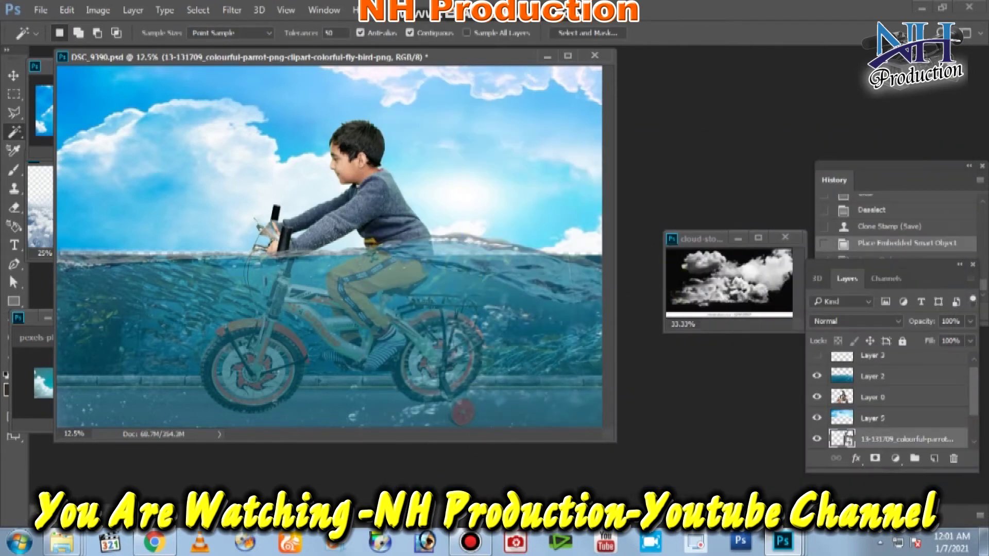
pyautogui.click(397, 464)
pyautogui.moveTo(577, 273); pyautogui.dragTo(383, 59)
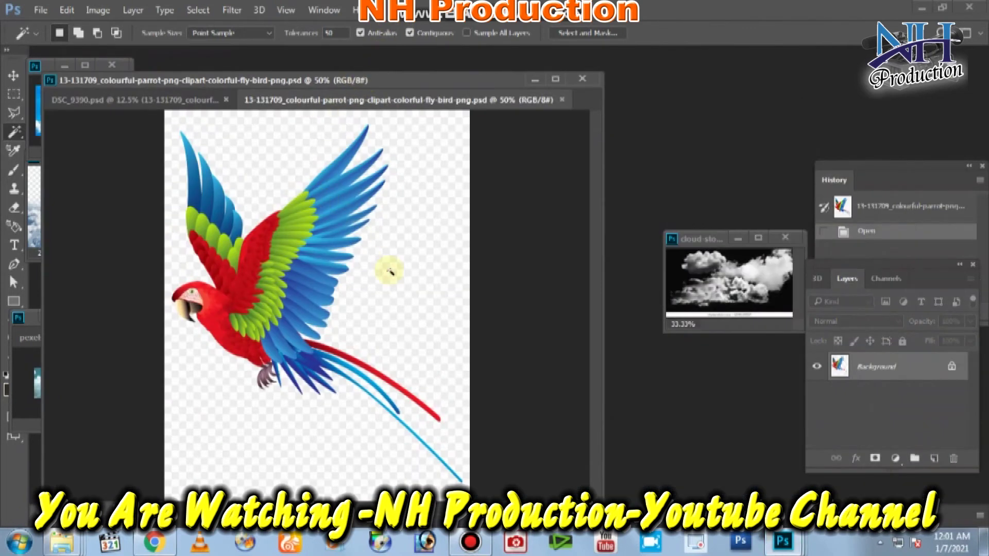
# Step: Make the parrot image's white background transparent and deselect it
pyautogui.click(390, 271)
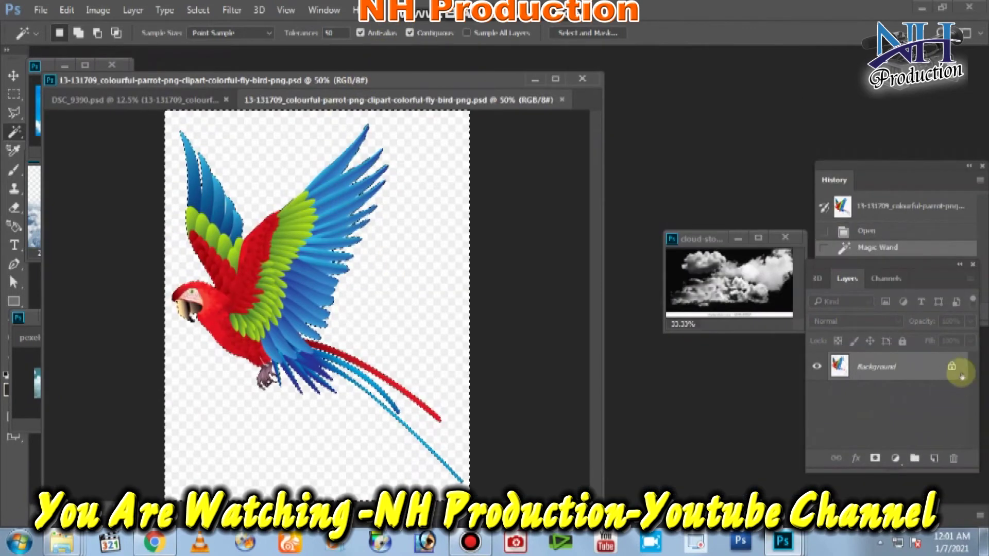
pyautogui.click(952, 366)
pyautogui.press('Delete')
pyautogui.hotkey('ctrl', 'd')
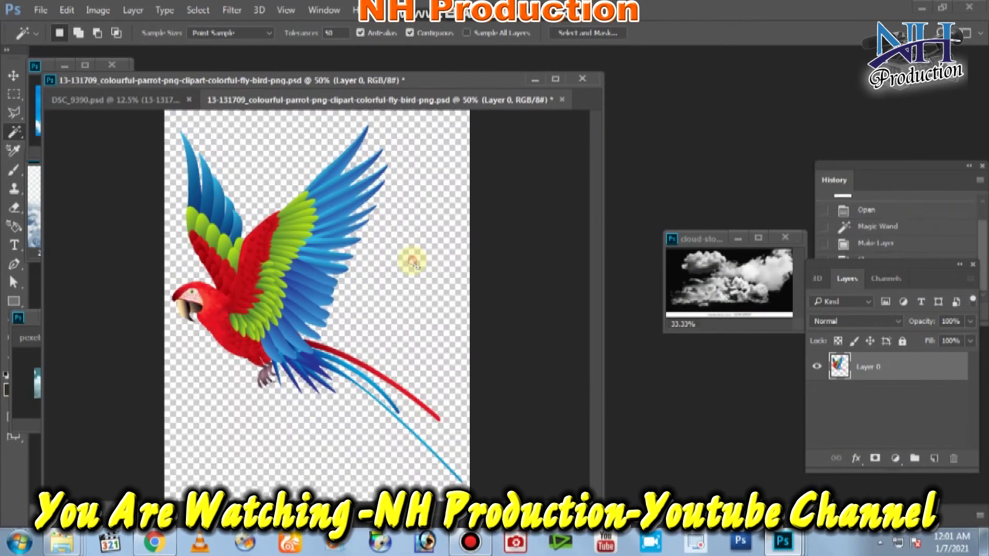
pyautogui.moveTo(303, 98); pyautogui.dragTo(565, 104)
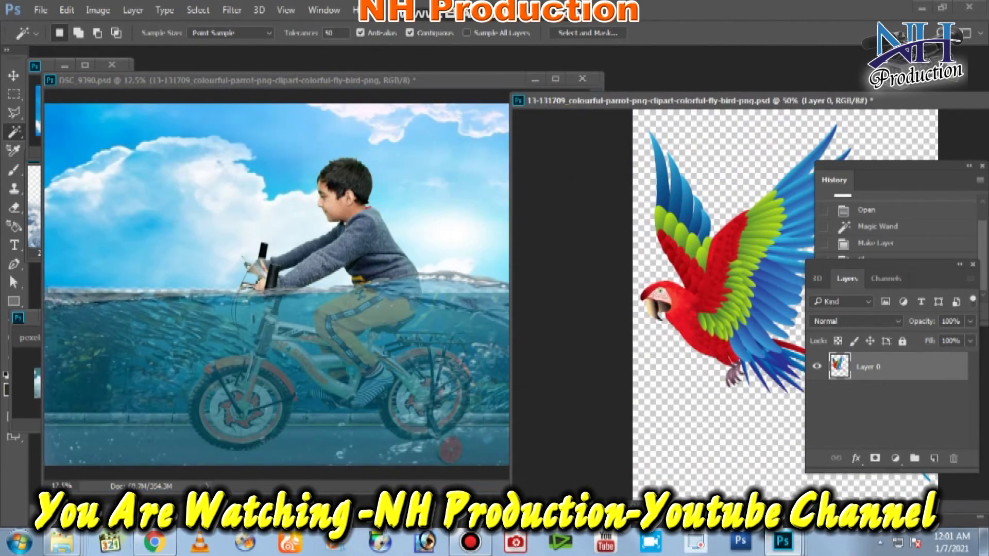
# Step: Open the flock-of-birds PSD and autumn-leaves JPG from the source folder as documents
pyautogui.click(484, 463)
pyautogui.scroll(-3, 706, 376)
pyautogui.click(514, 338)
pyautogui.moveTo(513, 339); pyautogui.dragTo(335, 309)
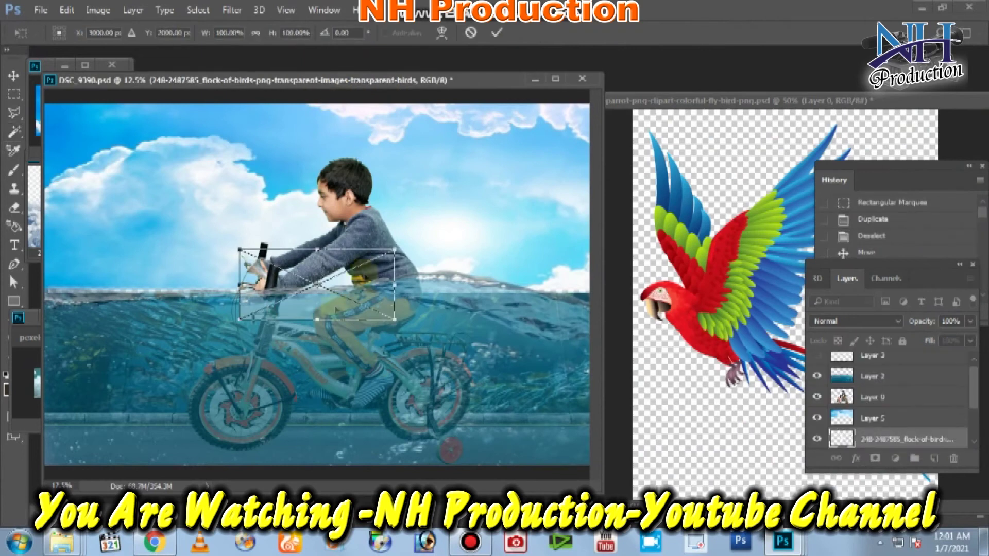
pyautogui.press('Return')
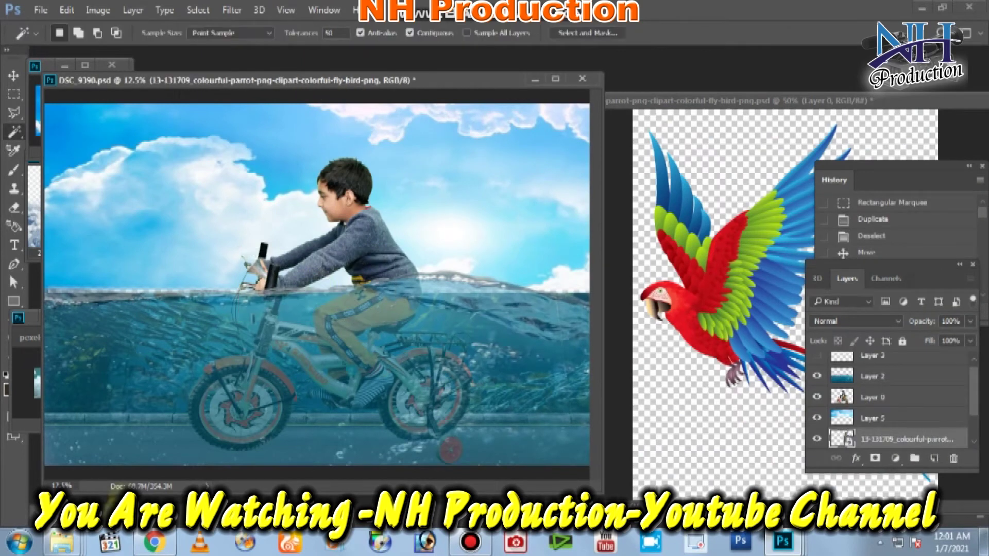
pyautogui.click(412, 474)
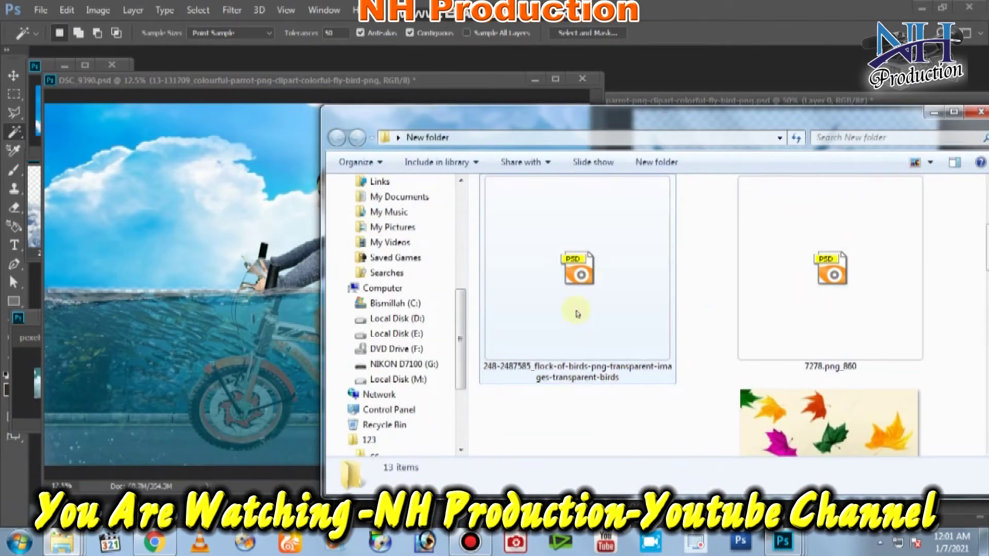
pyautogui.scroll(-2, 619, 348)
pyautogui.keyDown('ctrl'); pyautogui.click(829, 340); pyautogui.keyUp('ctrl')
pyautogui.moveTo(326, 74); pyautogui.dragTo(375, 110)
# Step: Delete the white background around the flock of birds
pyautogui.click(529, 212)
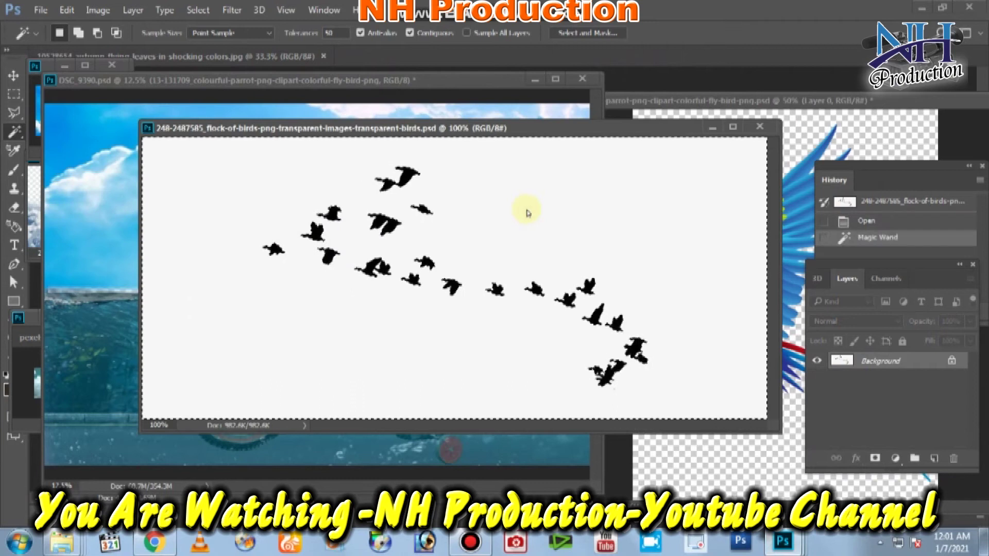
pyautogui.click(952, 360)
pyautogui.press('Delete')
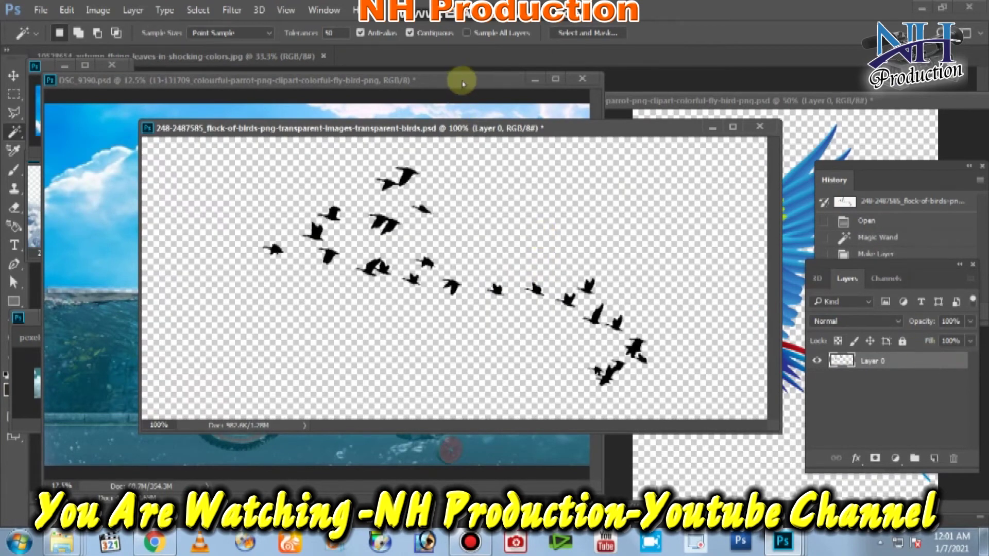
pyautogui.moveTo(458, 128); pyautogui.dragTo(665, 184)
# Step: Delete the pale background around the autumn leaves, leaving only the leaves
pyautogui.moveTo(221, 56); pyautogui.dragTo(328, 124)
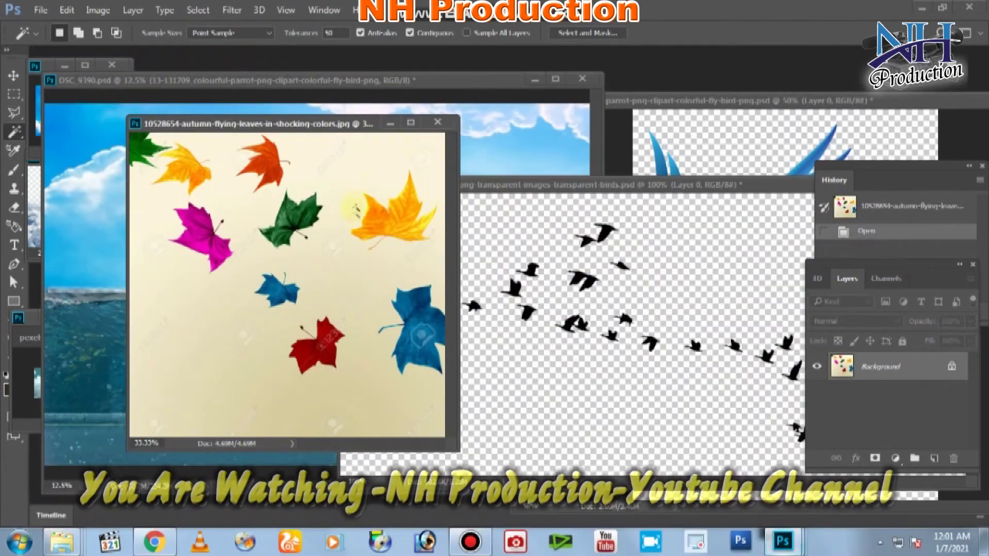
pyautogui.click(356, 209)
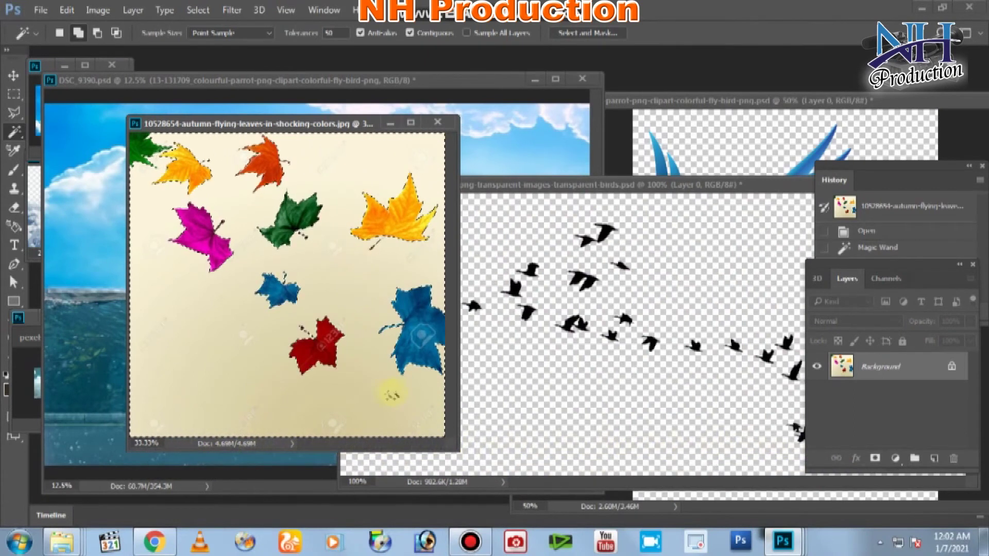
pyautogui.click(952, 366)
pyautogui.press('Delete')
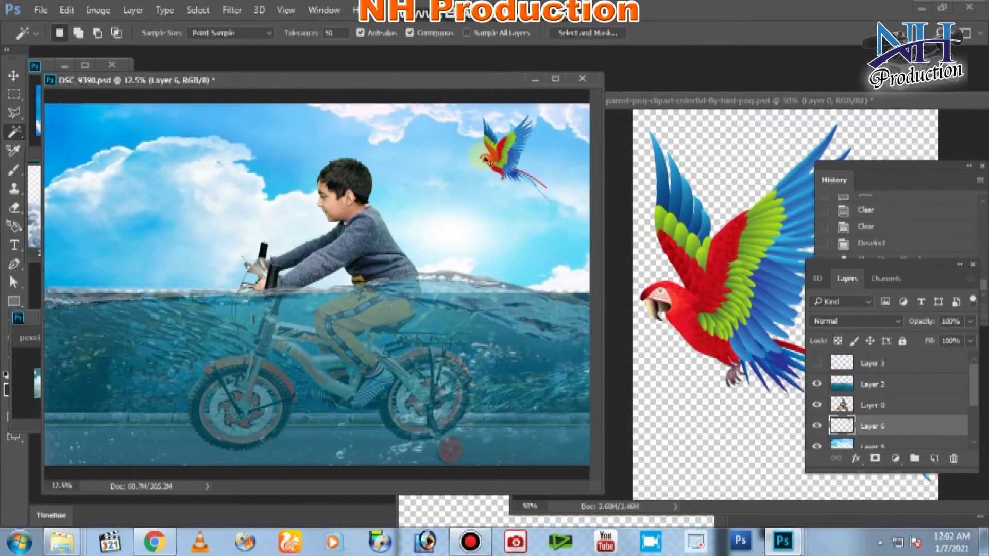
# Step: Shrink the parrot and position it in the upper-right sky
pyautogui.hotkey('ctrl', 't')
pyautogui.moveTo(584, 202)
pyautogui.mouseDown()
pyautogui.moveTo(549, 191)
pyautogui.moveTo(556, 196)
pyautogui.mouseUp()
pyautogui.moveTo(529, 146); pyautogui.dragTo(108, 132)
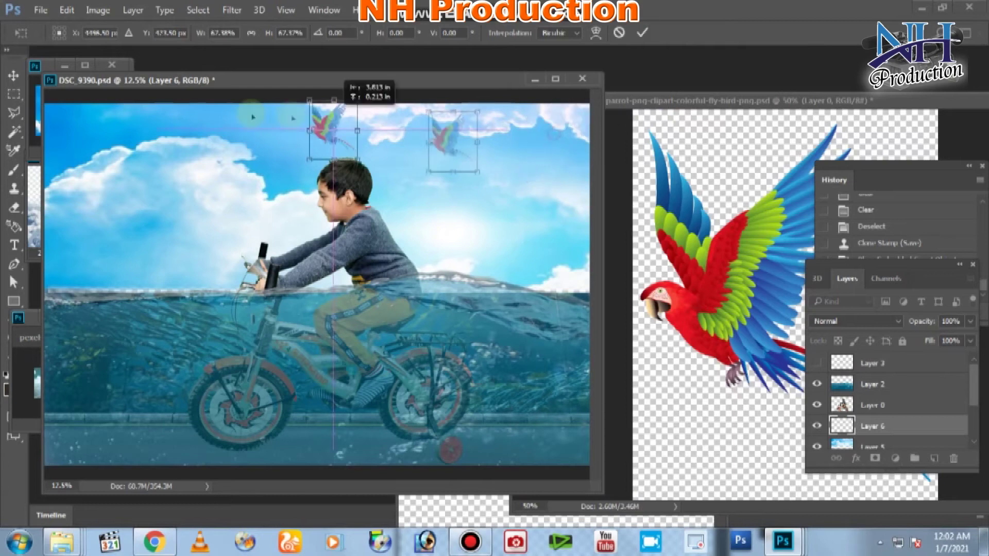
pyautogui.moveTo(135, 174); pyautogui.dragTo(150, 193)
pyautogui.moveTo(120, 137); pyautogui.dragTo(536, 145)
pyautogui.press('Return')
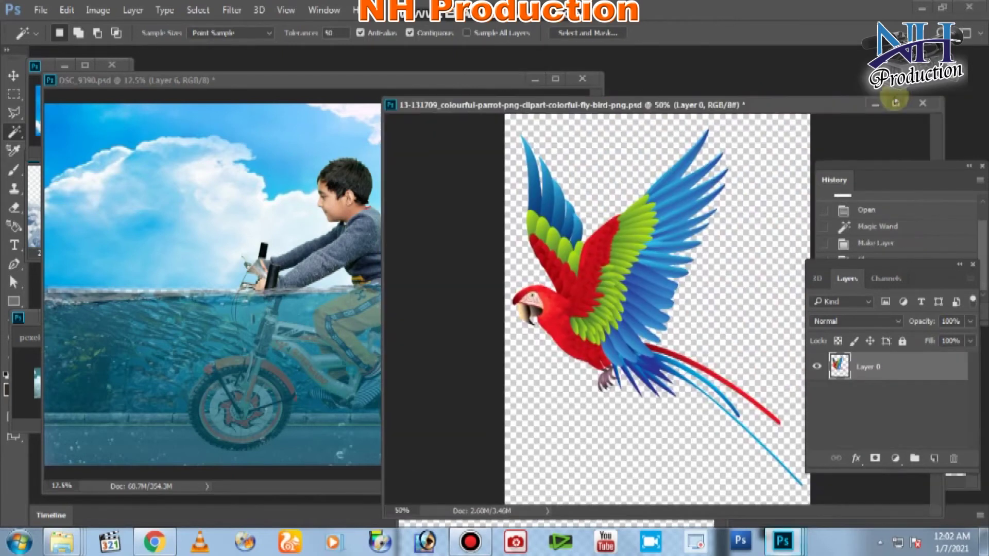
# Step: Copy the bird flock into DSC_9390, enlarge it to about double size in the upper-left sky
pyautogui.click(678, 165)
pyautogui.moveTo(593, 249)
pyautogui.mouseDown()
pyautogui.moveTo(180, 145)
pyautogui.moveTo(227, 178)
pyautogui.mouseUp()
pyautogui.hotkey('ctrl', 't')
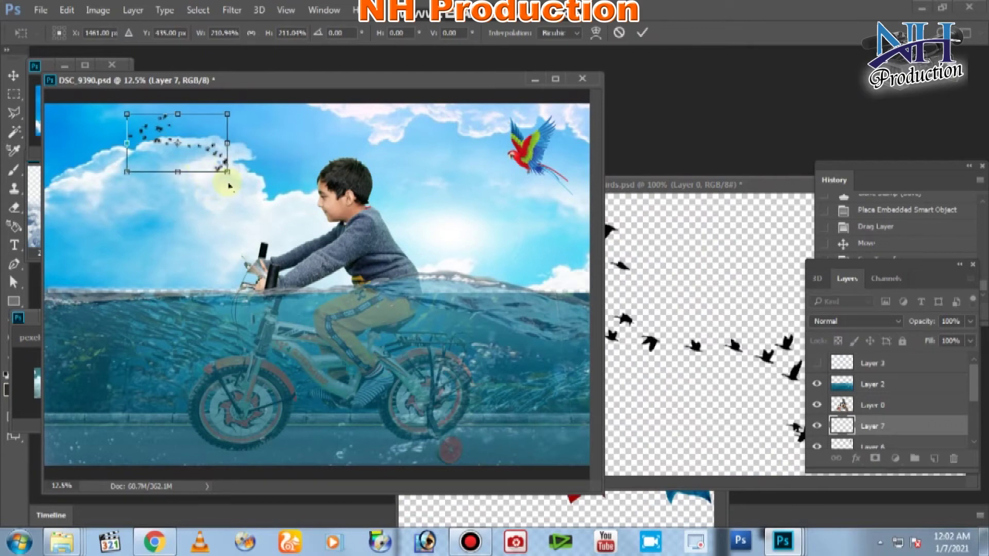
pyautogui.moveTo(154, 149)
pyautogui.mouseDown()
pyautogui.moveTo(300, 151)
pyautogui.moveTo(277, 150)
pyautogui.mouseUp()
pyautogui.press('Return')
pyautogui.press('w')
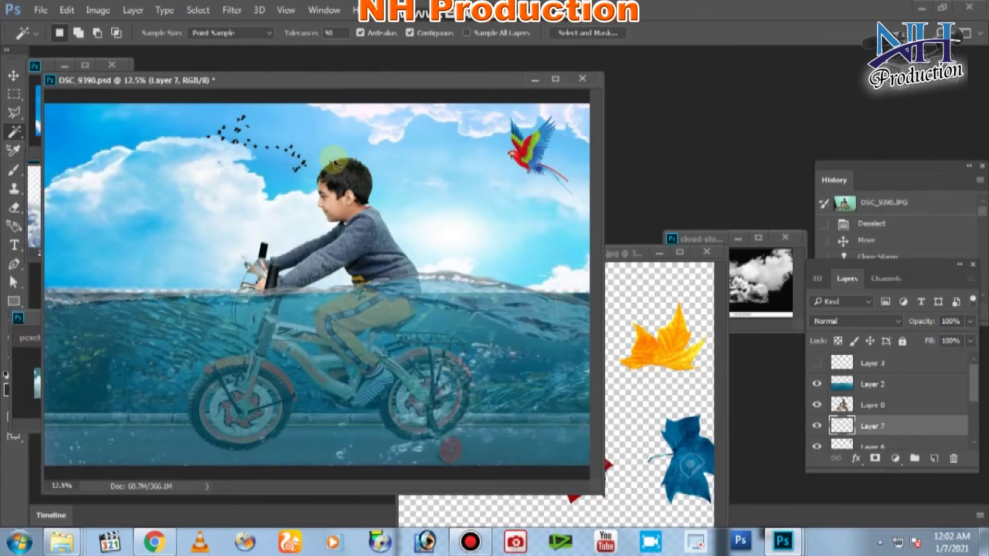
# Step: Copy an orange leaf into the composite and place it in the upper-left clouds
pyautogui.moveTo(597, 252); pyautogui.dragTo(578, 246)
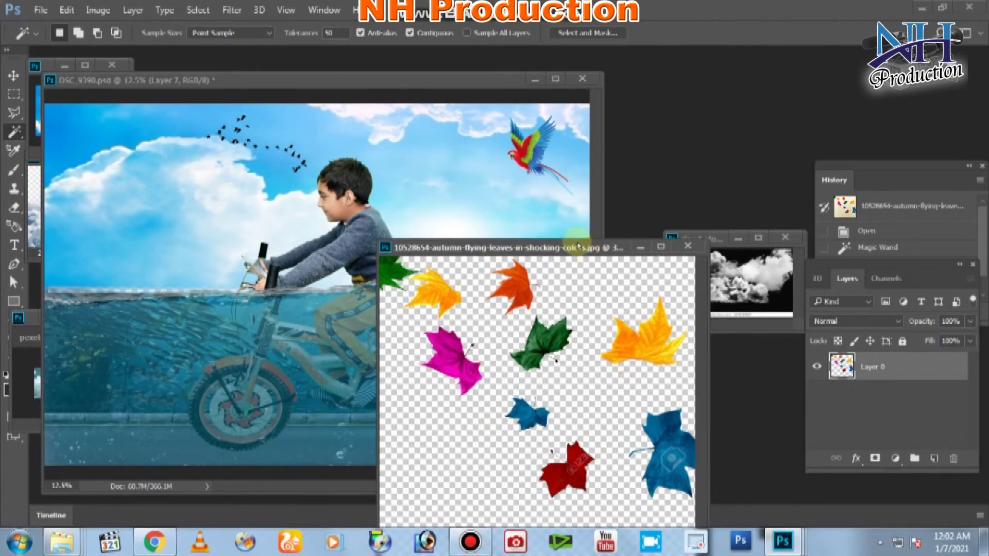
pyautogui.click(14, 94)
pyautogui.moveTo(610, 301); pyautogui.dragTo(644, 328)
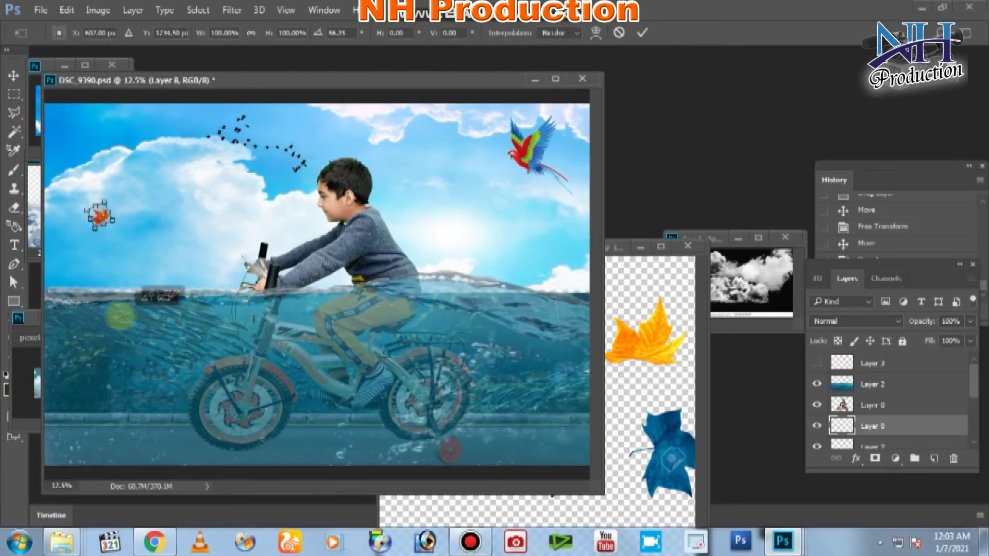
pyautogui.hotkey('ctrl', 't')
pyautogui.moveTo(124, 222)
pyautogui.mouseDown()
pyautogui.moveTo(117, 171)
pyautogui.moveTo(144, 179)
pyautogui.mouseUp()
pyautogui.press('Return')
pyautogui.press('m')
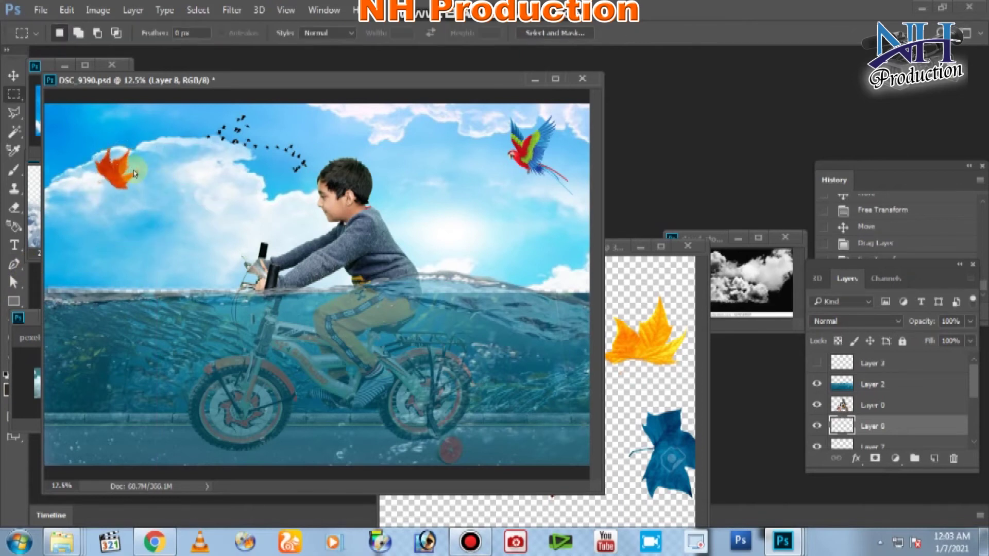
# Step: Add a rotated, enlarged yellow leaf just below the parrot
pyautogui.click(643, 360)
pyautogui.moveTo(596, 282); pyautogui.dragTo(691, 384)
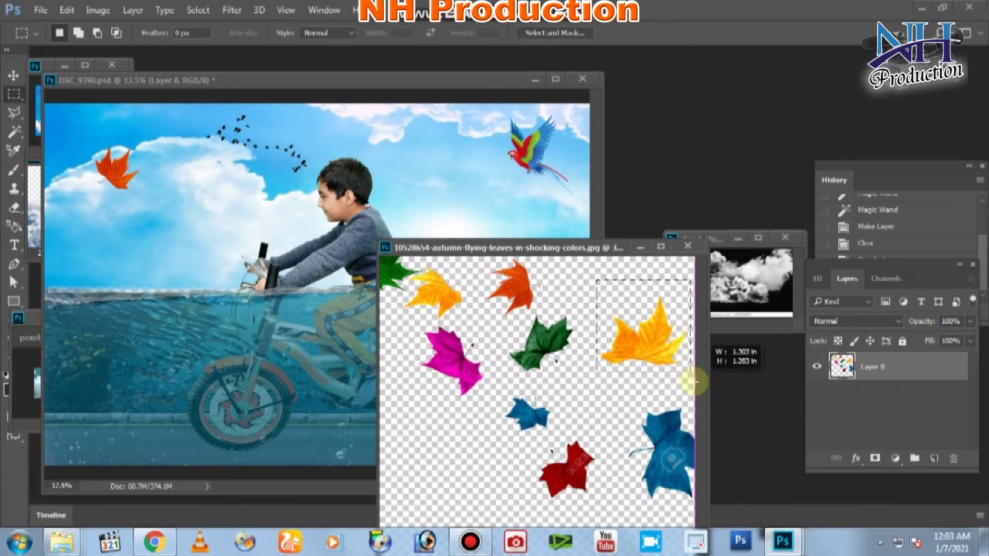
pyautogui.moveTo(644, 335); pyautogui.dragTo(474, 207)
pyautogui.hotkey('ctrl', 't')
pyautogui.moveTo(497, 137)
pyautogui.mouseDown()
pyautogui.moveTo(507, 172)
pyautogui.moveTo(502, 216)
pyautogui.moveTo(433, 157)
pyautogui.moveTo(550, 189)
pyautogui.moveTo(531, 252)
pyautogui.mouseUp()
pyautogui.moveTo(549, 205)
pyautogui.mouseDown()
pyautogui.moveTo(556, 205)
pyautogui.moveTo(522, 202)
pyautogui.mouseUp()
pyautogui.press('Return')
pyautogui.click(680, 291)
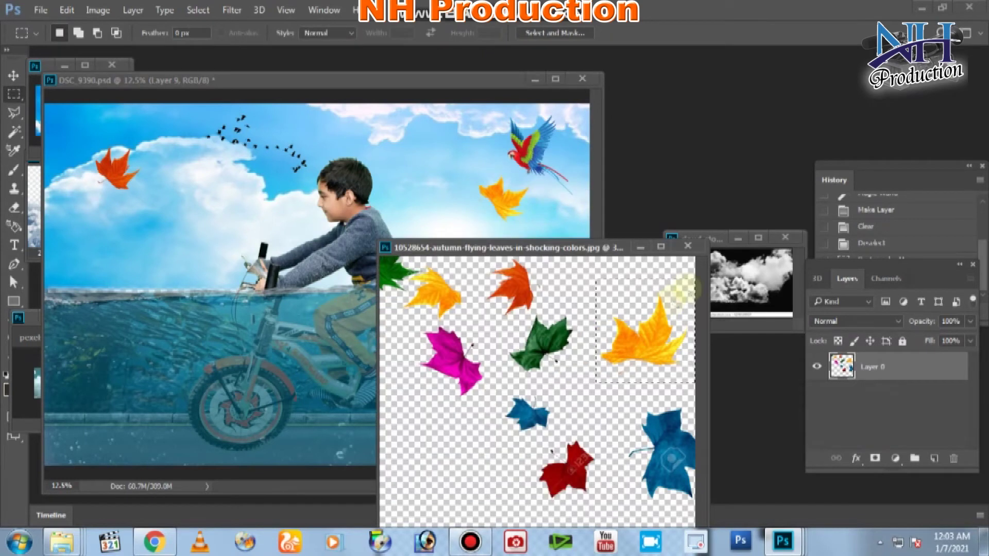
pyautogui.moveTo(497, 330); pyautogui.dragTo(417, 421)
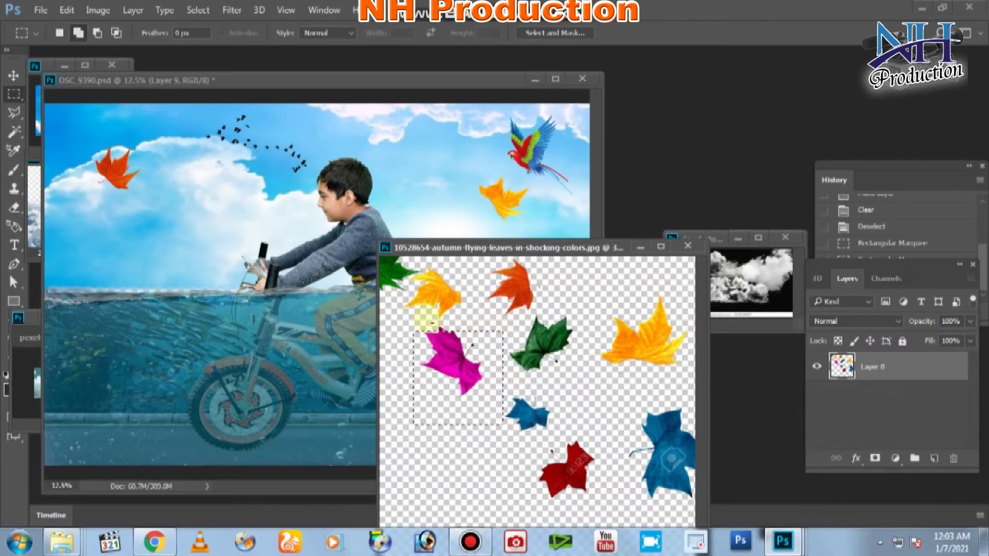
# Step: Place the magenta leaf at left, flattened and tilted
pyautogui.moveTo(453, 361); pyautogui.dragTo(124, 255)
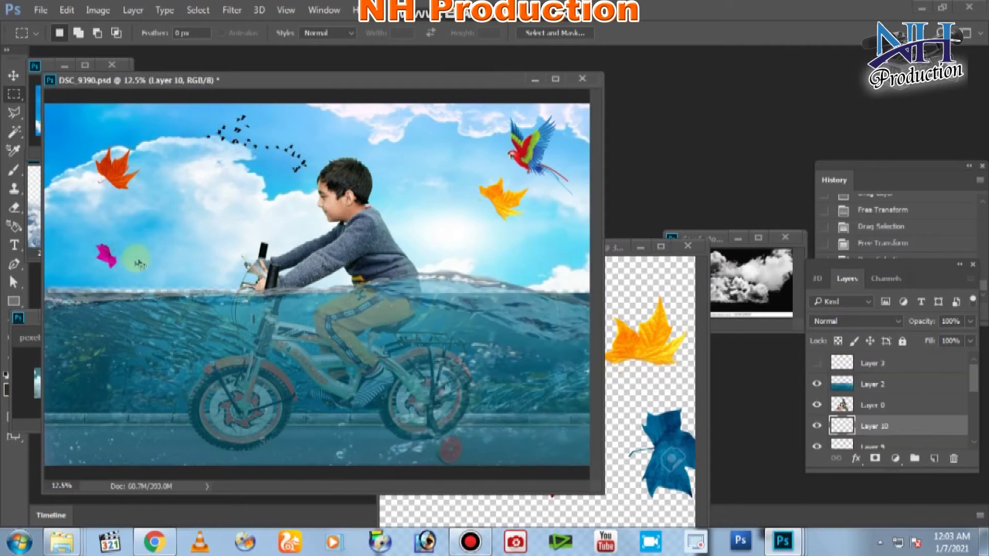
pyautogui.hotkey('ctrl', 'r')
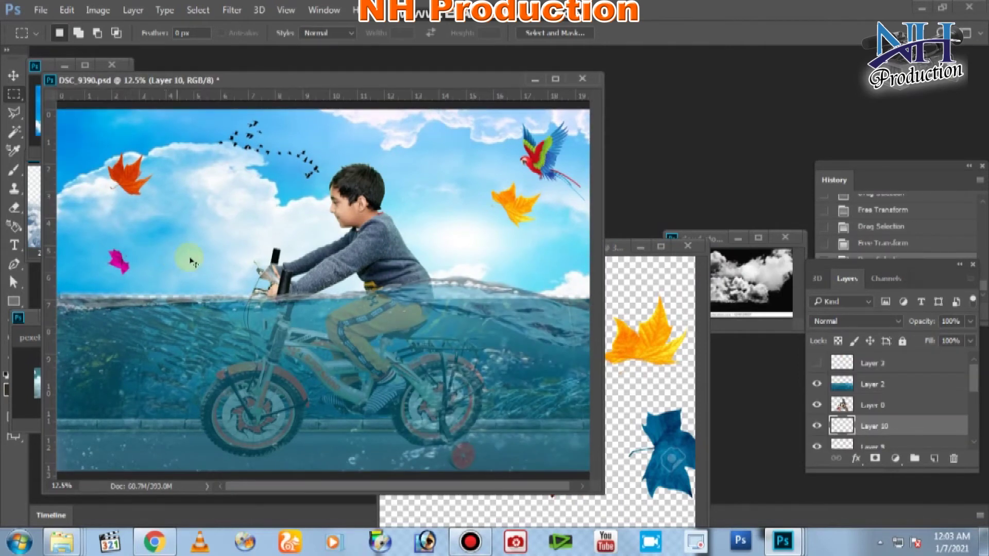
pyautogui.hotkey('ctrl', 'r')
pyautogui.hotkey('ctrl', 't')
pyautogui.moveTo(135, 298)
pyautogui.mouseDown()
pyautogui.moveTo(153, 278)
pyautogui.moveTo(123, 257)
pyautogui.moveTo(116, 276)
pyautogui.mouseUp()
pyautogui.moveTo(110, 232); pyautogui.dragTo(92, 250)
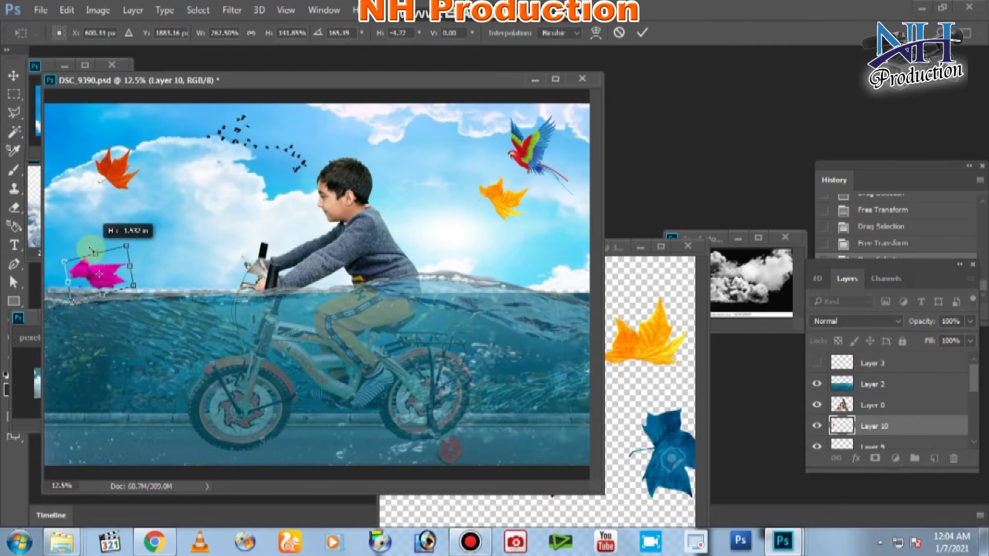
pyautogui.moveTo(91, 250)
pyautogui.mouseDown()
pyautogui.moveTo(120, 278)
pyautogui.moveTo(100, 292)
pyautogui.mouseUp()
pyautogui.press('Return')
pyautogui.press('m')
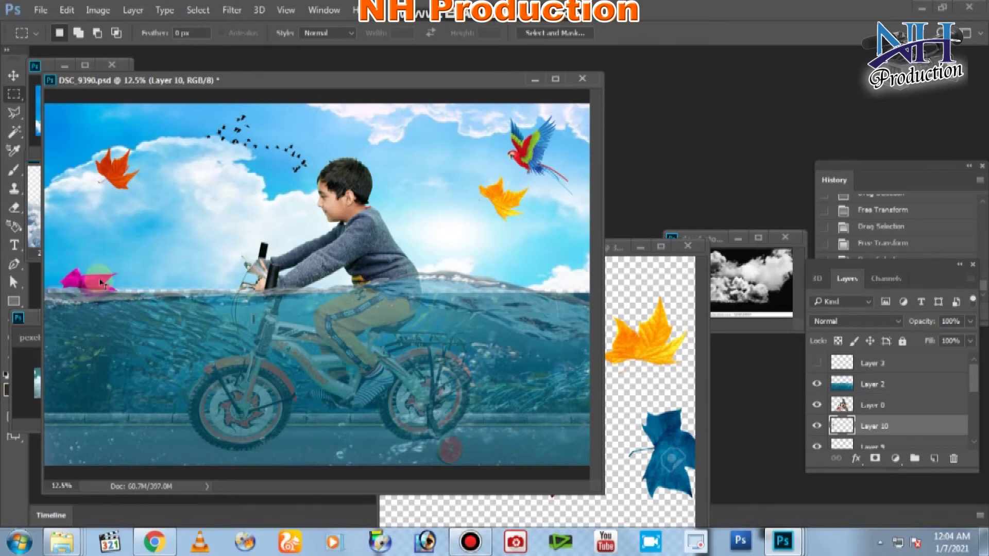
# Step: Copy the blue leaf into the composite and enlarge it
pyautogui.click(618, 319)
pyautogui.moveTo(608, 439); pyautogui.dragTo(531, 514)
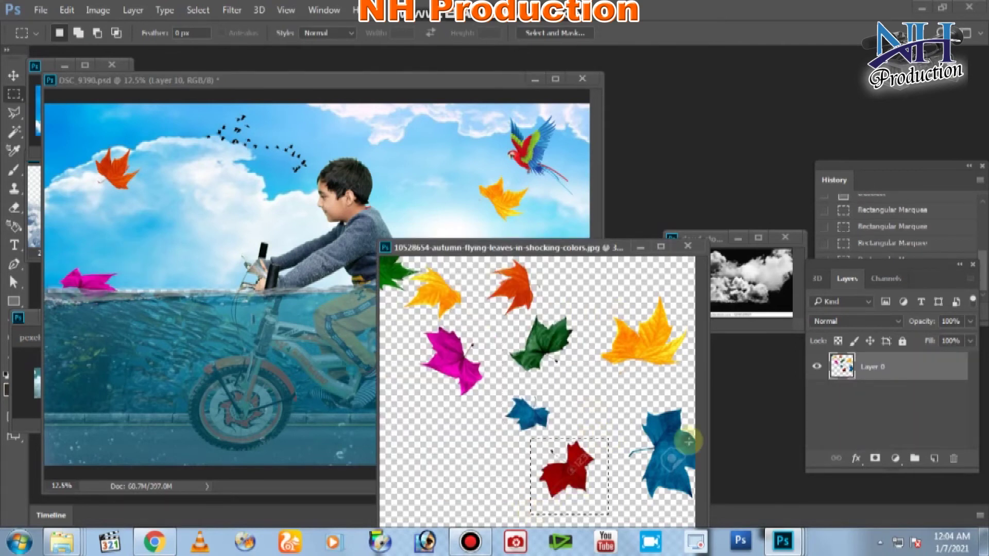
pyautogui.moveTo(565, 381)
pyautogui.mouseDown()
pyautogui.moveTo(282, 219)
pyautogui.moveTo(304, 239)
pyautogui.mouseUp()
pyautogui.hotkey('ctrl', 'r')
pyautogui.hotkey('ctrl', 'r')
pyautogui.hotkey('ctrl', 't')
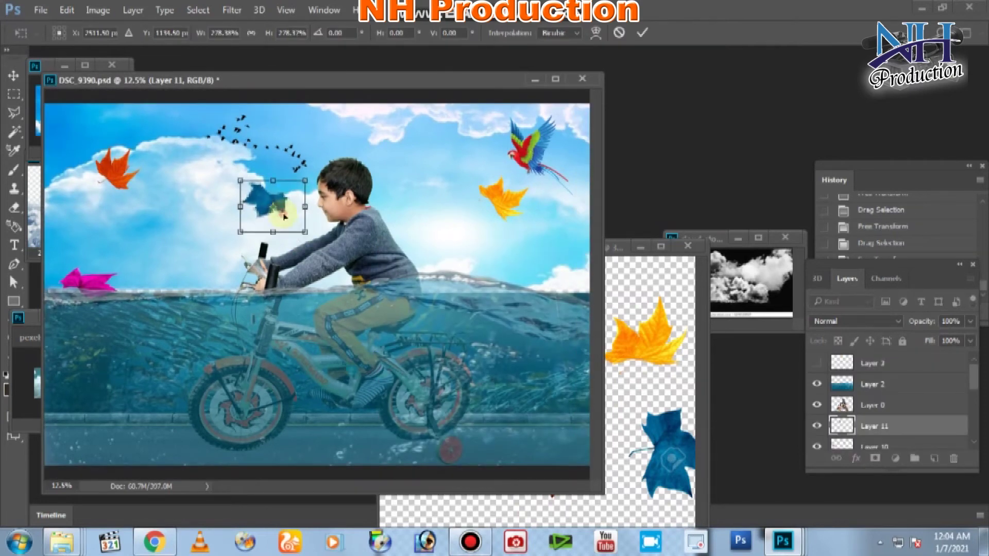
pyautogui.press('Return')
# Step: Add an enlarged, rotated yellow leaf beside the handlebars
pyautogui.click(650, 346)
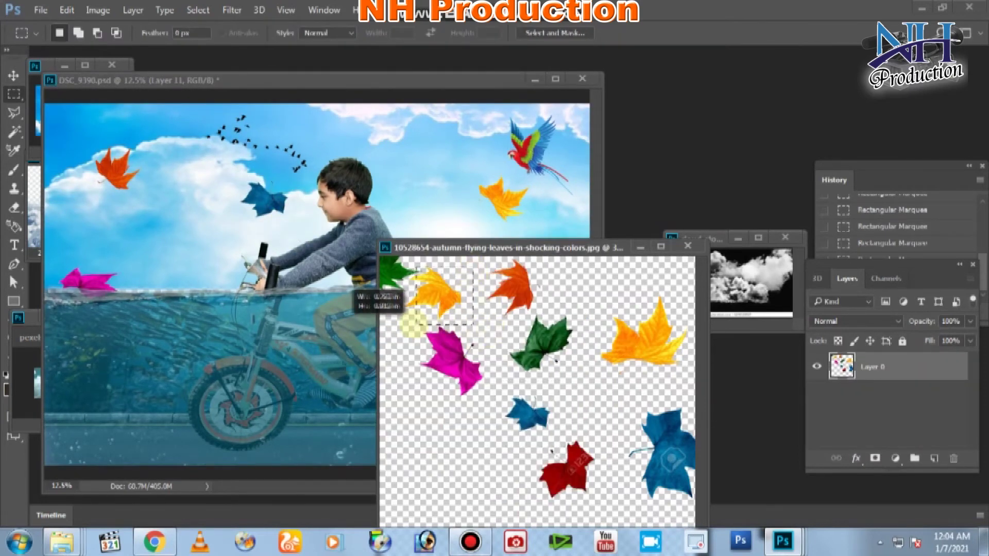
pyautogui.moveTo(403, 325)
pyautogui.mouseDown()
pyautogui.moveTo(398, 276)
pyautogui.moveTo(371, 286)
pyautogui.mouseUp()
pyautogui.hotkey('ctrl', 't')
pyautogui.moveTo(381, 242); pyautogui.dragTo(248, 281)
pyautogui.moveTo(345, 301); pyautogui.dragTo(239, 301)
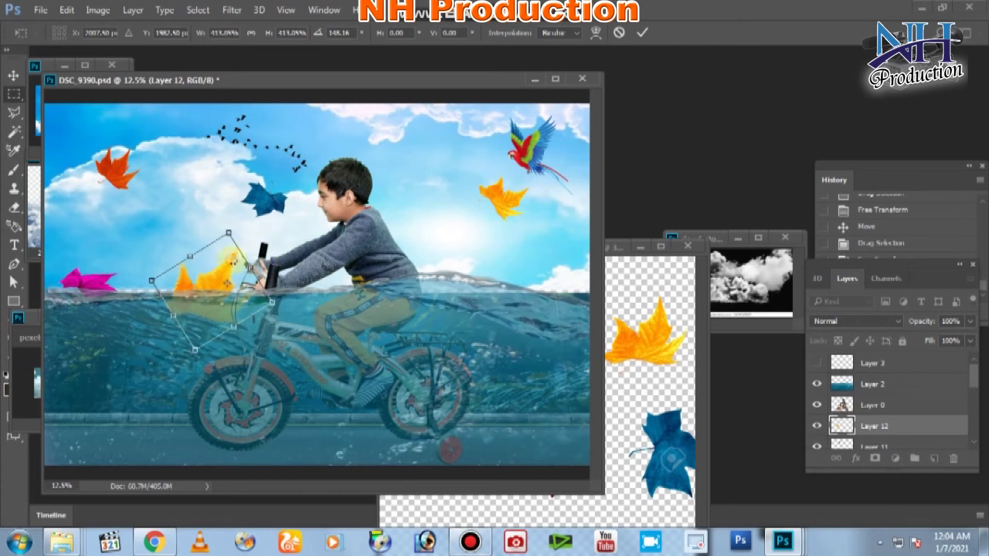
pyautogui.press('Return')
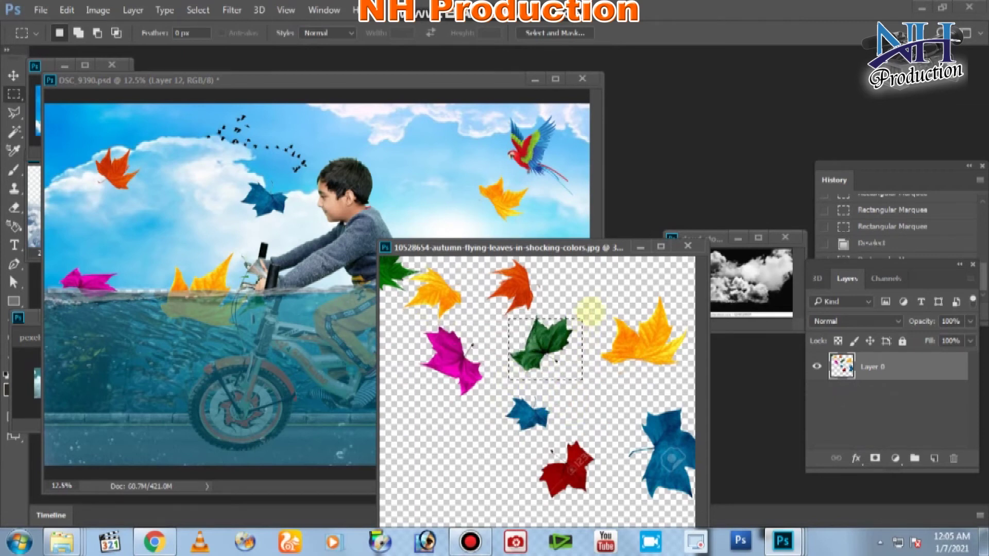
# Step: Bring the green leaf into the composite and transform it
pyautogui.moveTo(528, 367)
pyautogui.mouseDown()
pyautogui.moveTo(441, 215)
pyautogui.moveTo(490, 257)
pyautogui.moveTo(429, 154)
pyautogui.moveTo(477, 192)
pyautogui.mouseUp()
pyautogui.hotkey('ctrl', 't')
pyautogui.press('Return')
pyautogui.press('m')
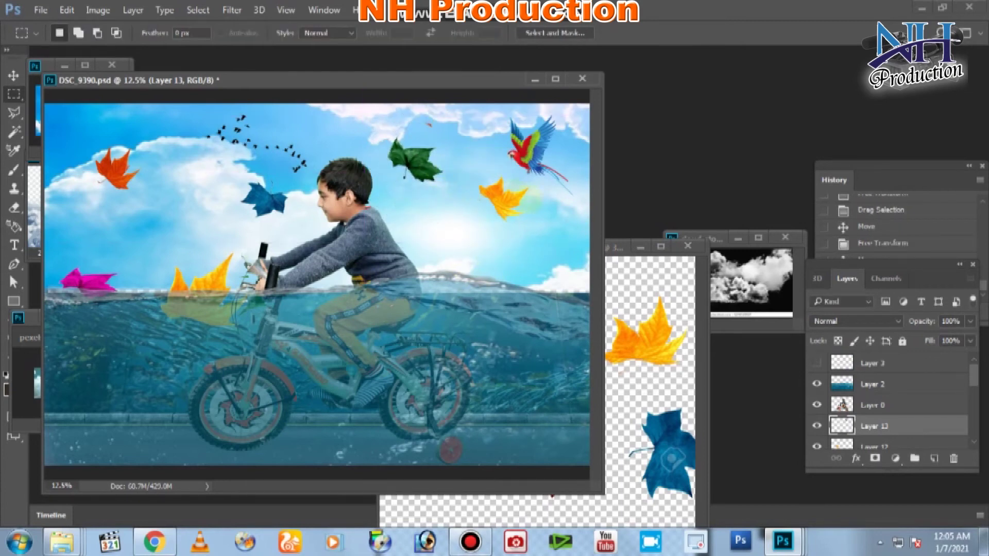
# Step: Add the red leaf to the composite, enlarged and rotated
pyautogui.click(629, 392)
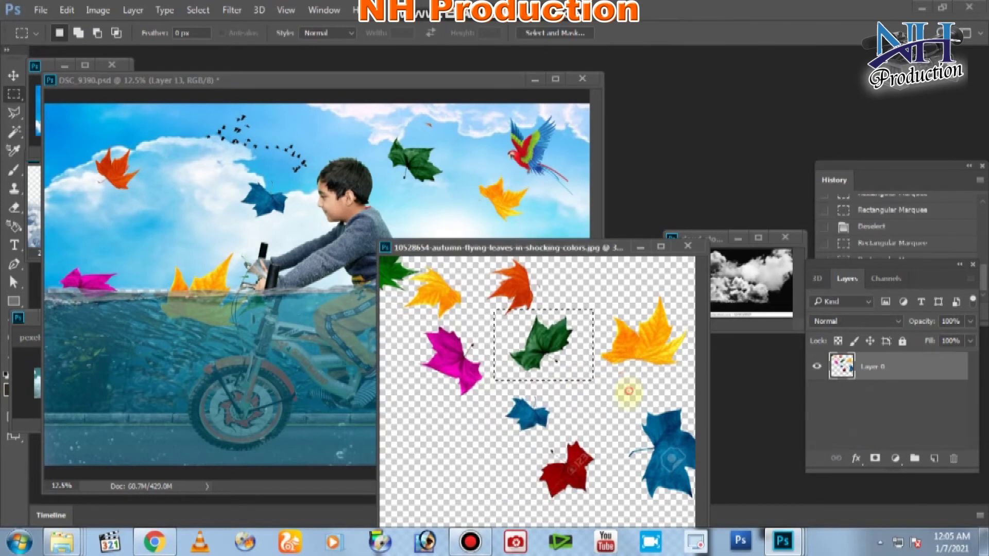
pyautogui.click(609, 450)
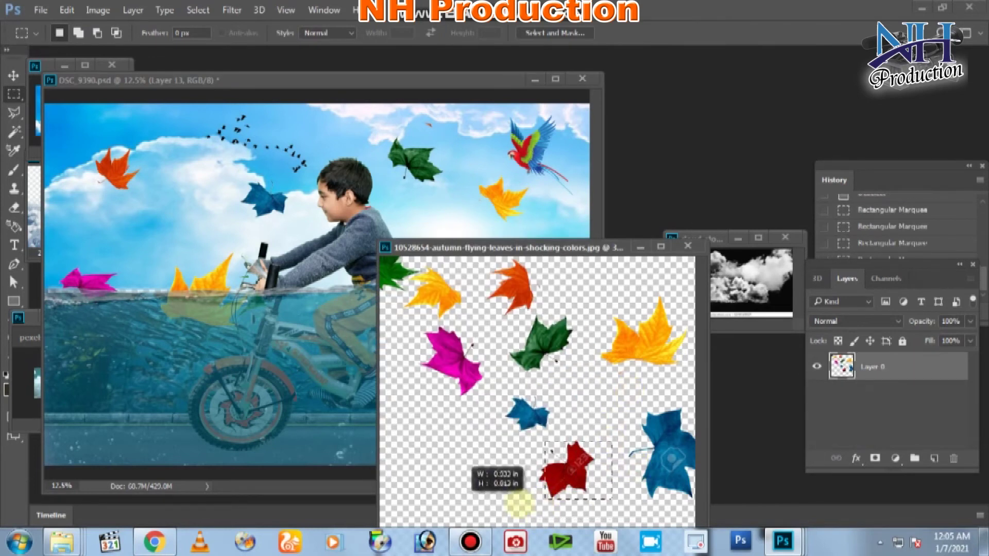
pyautogui.moveTo(567, 469)
pyautogui.mouseDown()
pyautogui.moveTo(470, 262)
pyautogui.moveTo(437, 222)
pyautogui.mouseUp()
pyautogui.hotkey('ctrl', 't')
pyautogui.doubleClick(483, 276)
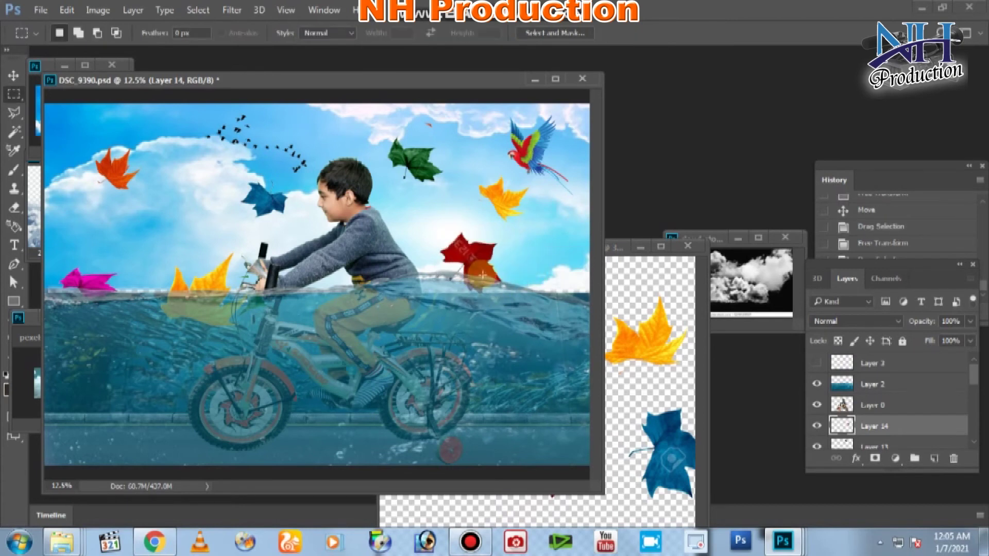
pyautogui.scroll(-3, 483, 274)
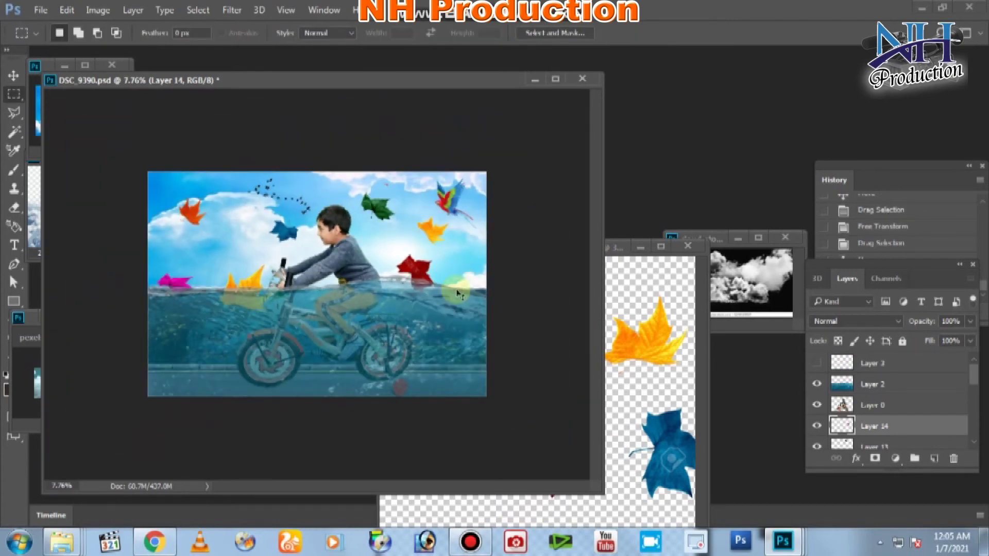
pyautogui.hotkey('ctrl', 't')
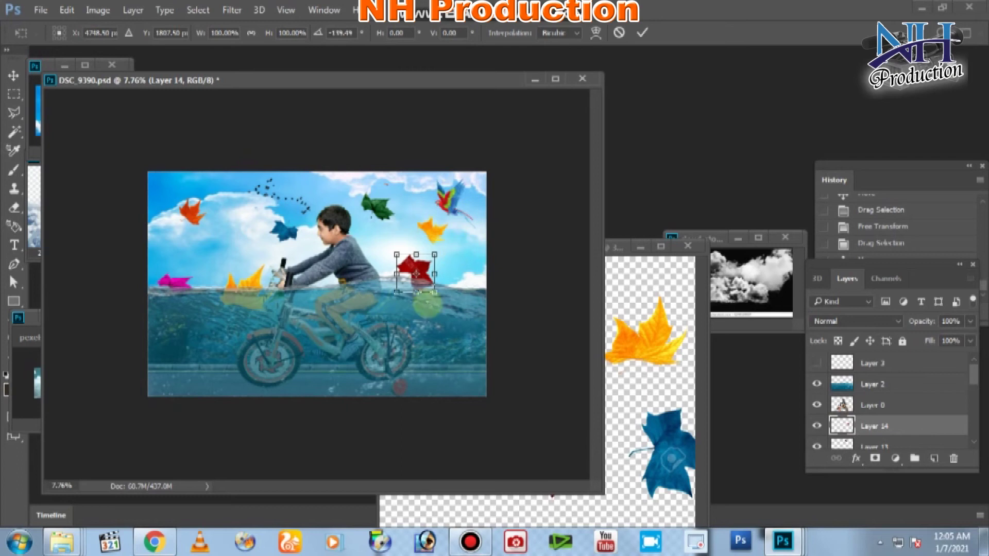
pyautogui.moveTo(444, 310)
pyautogui.mouseDown()
pyautogui.moveTo(472, 312)
pyautogui.moveTo(436, 289)
pyautogui.mouseUp()
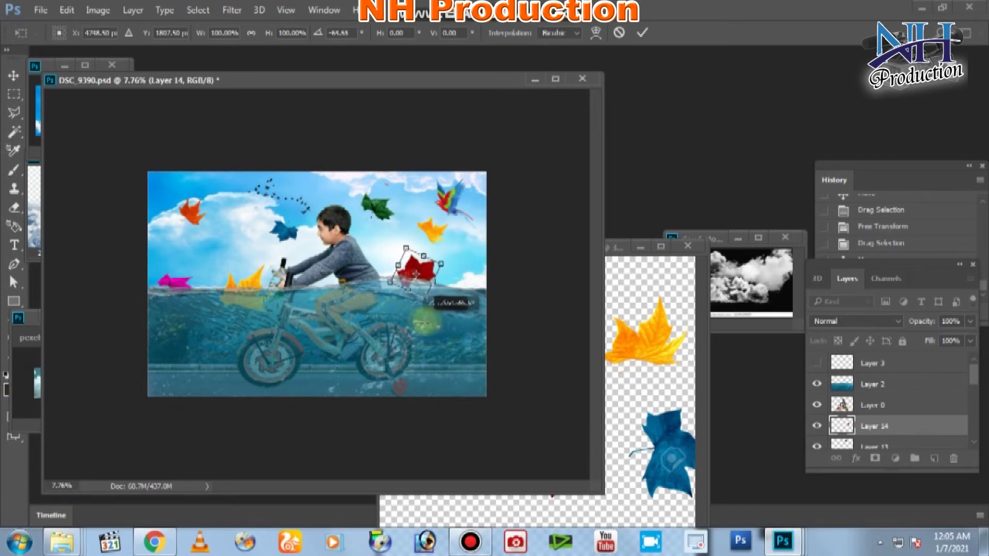
pyautogui.press('Return')
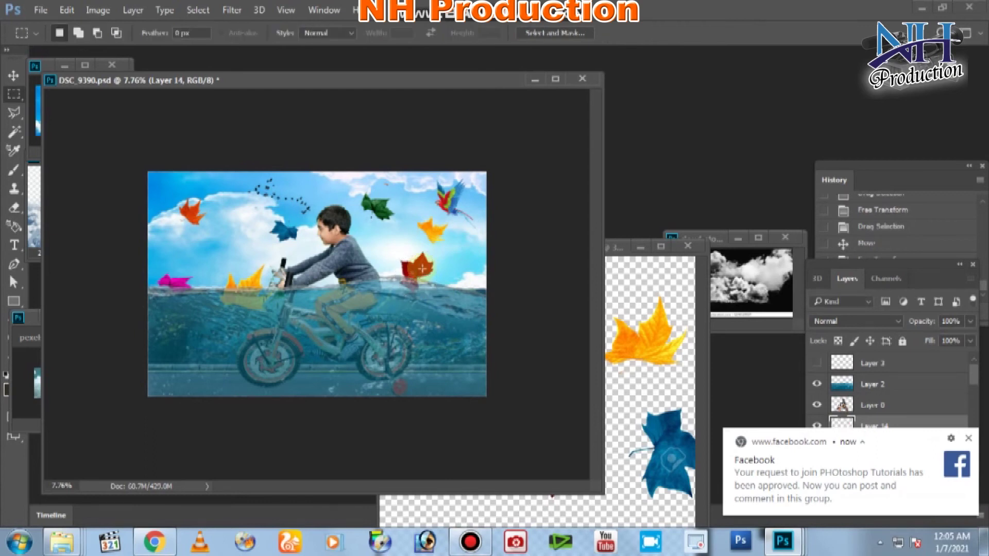
# Step: Pull the water layer's top edge slightly lower
pyautogui.hotkey('ctrl', '+')
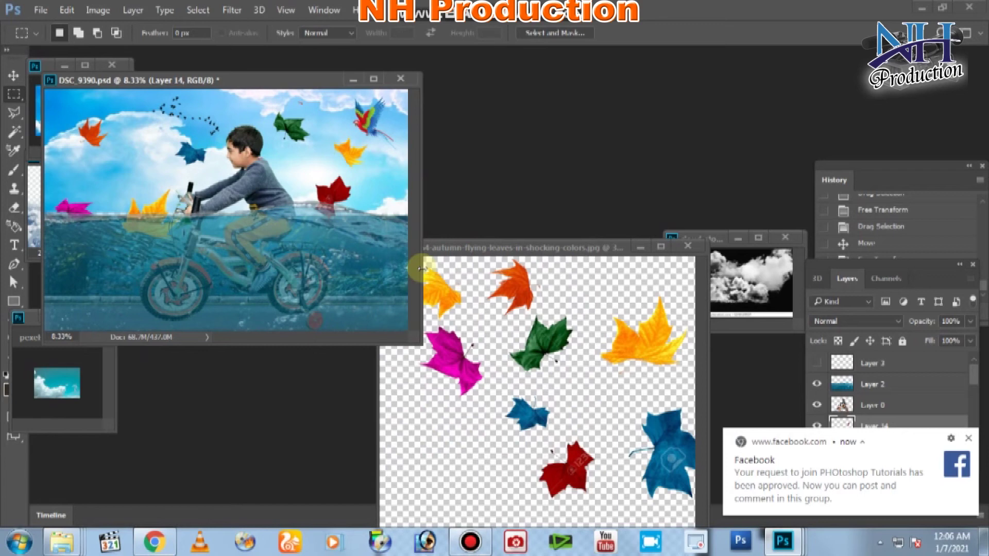
pyautogui.hotkey('ctrl', '+')
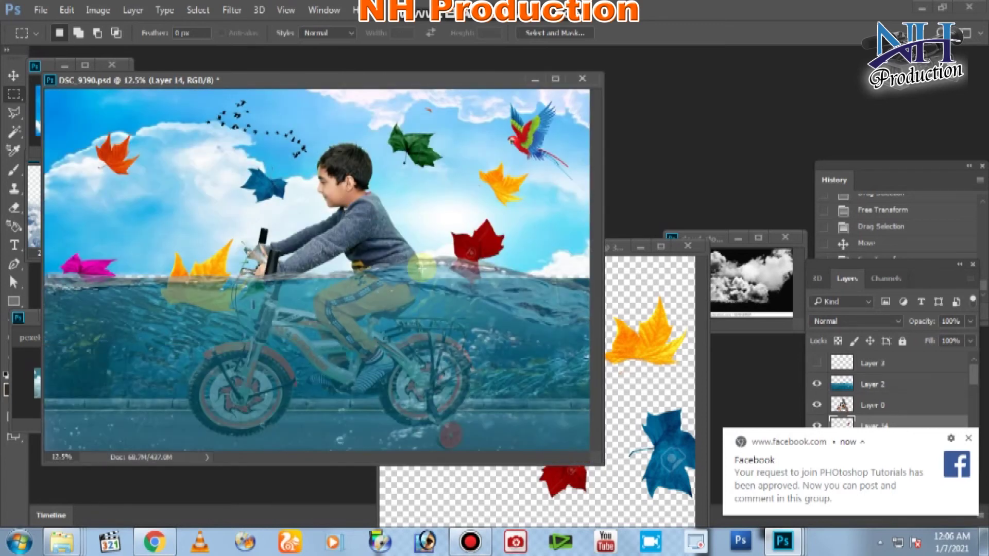
pyautogui.moveTo(381, 84); pyautogui.dragTo(405, 81)
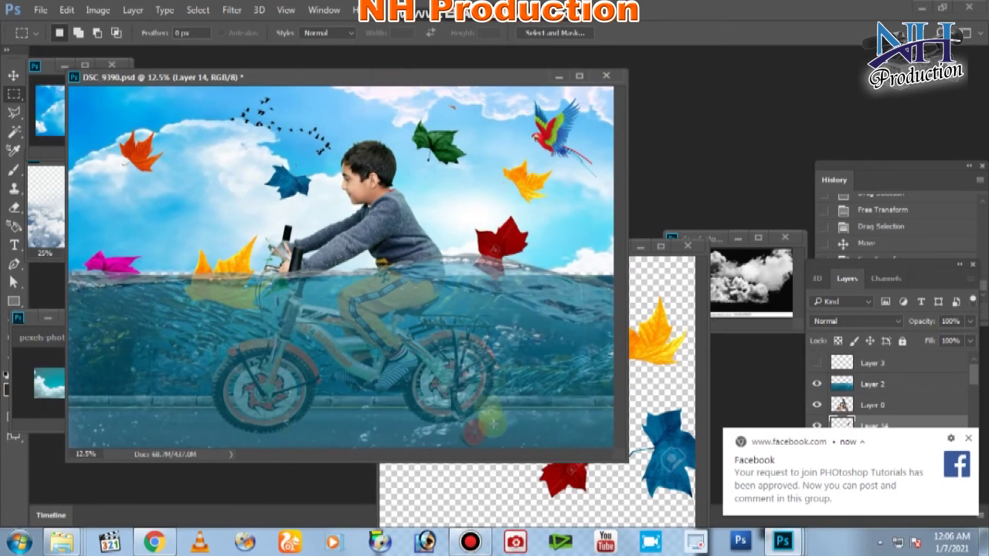
pyautogui.hotkey('ctrl', '+')
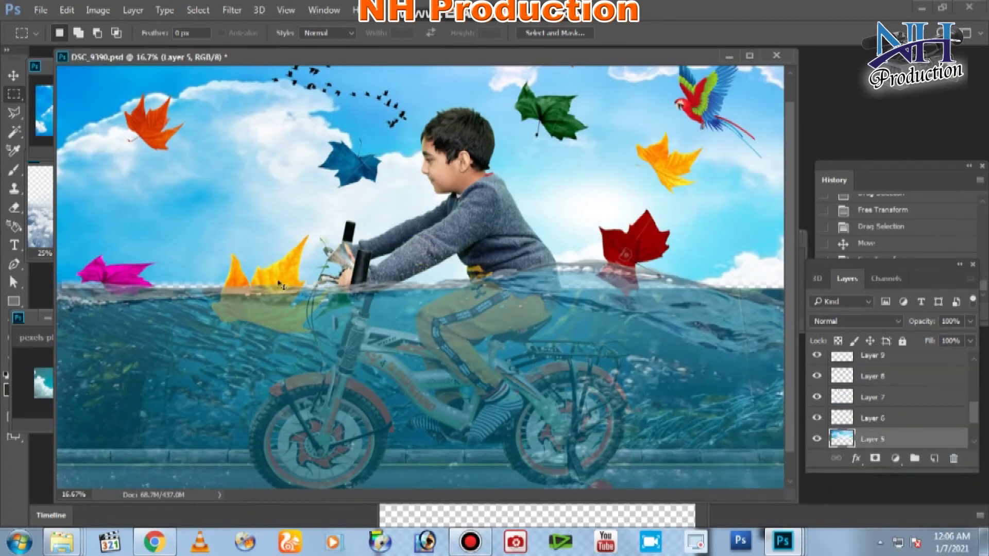
pyautogui.hotkey('ctrl', 't')
pyautogui.moveTo(368, 390); pyautogui.dragTo(371, 429)
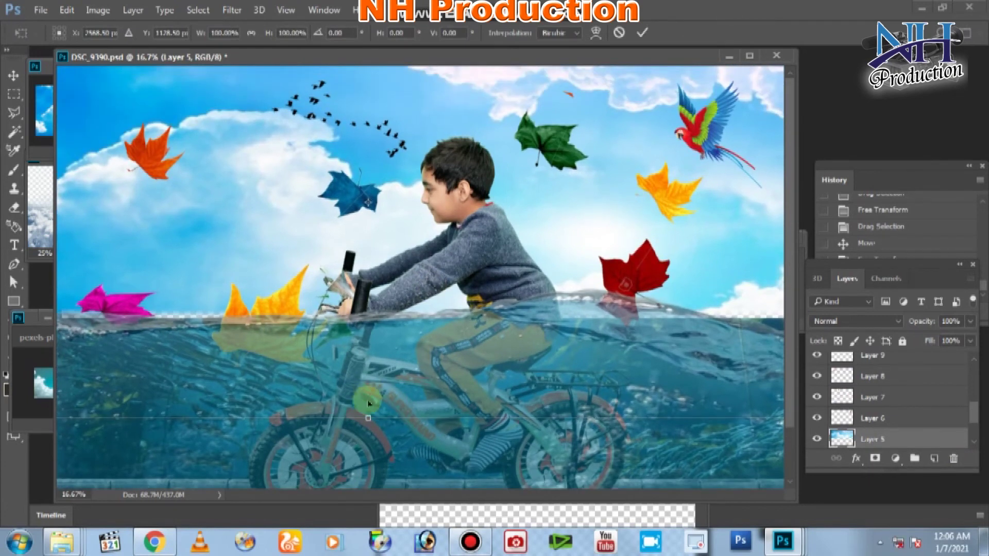
pyautogui.press('Return')
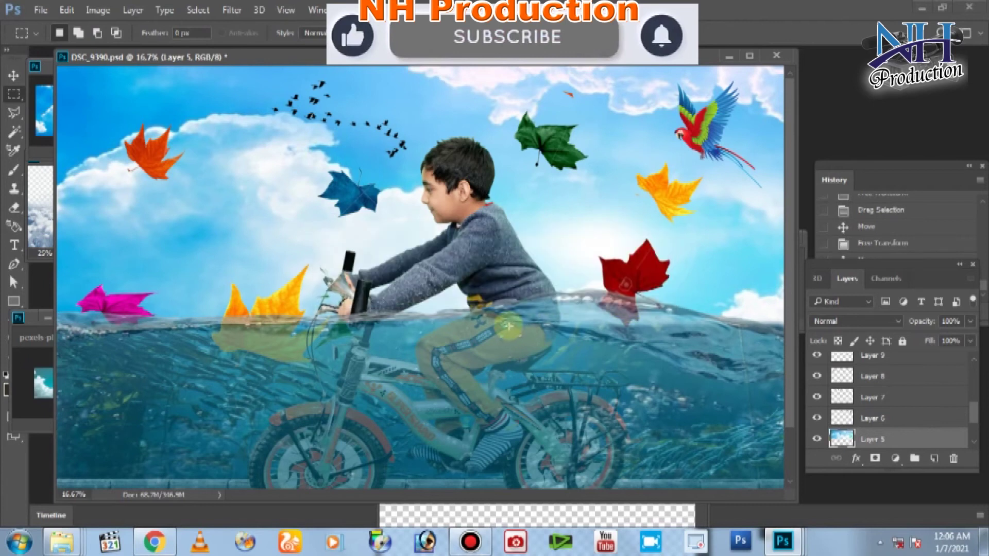
# Step: On Layer 2, feather the waterline band around the boy's waist by 30 px and delete it
pyautogui.keyDown('ctrl'); pyautogui.click(624, 309); pyautogui.keyUp('ctrl')
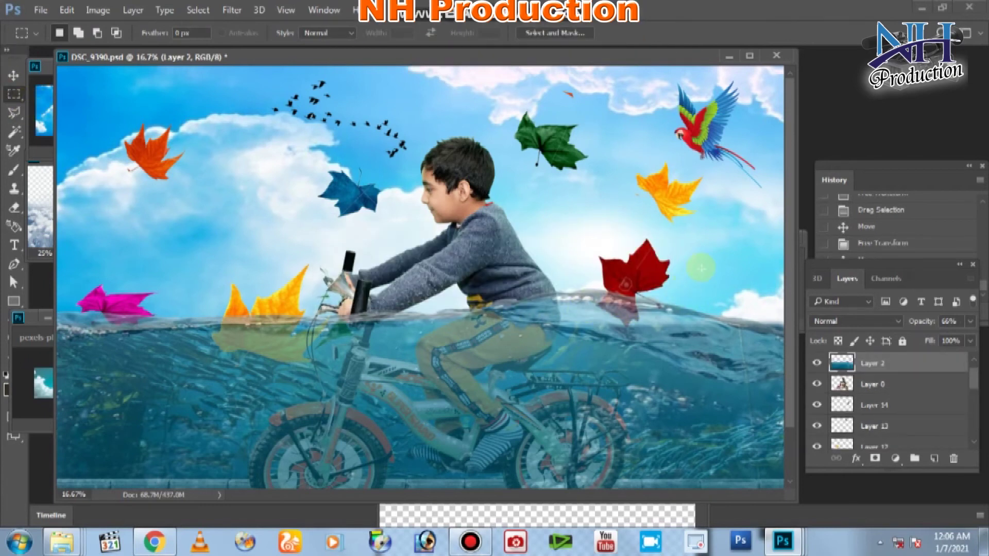
pyautogui.moveTo(701, 268); pyautogui.dragTo(444, 309)
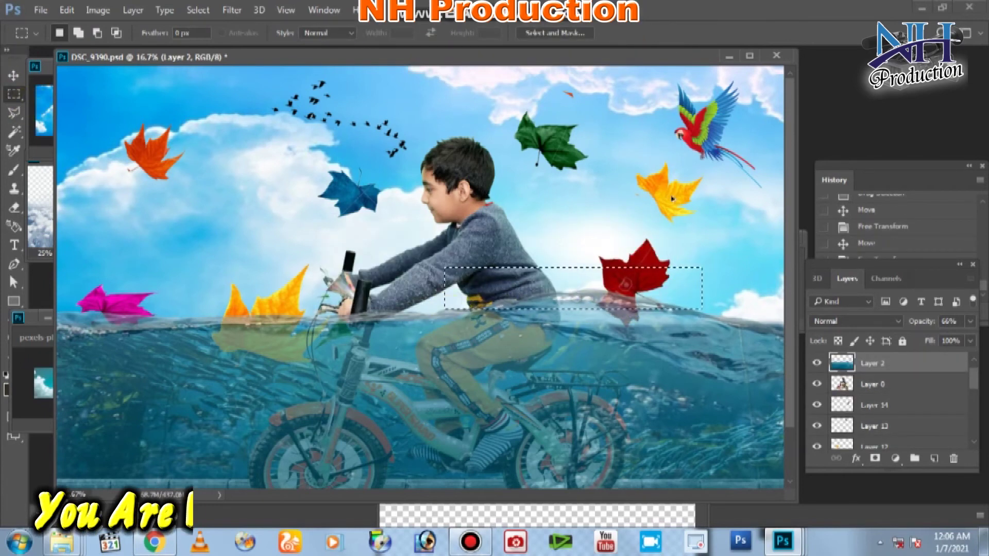
pyautogui.rightClick(561, 217)
pyautogui.click(585, 255)
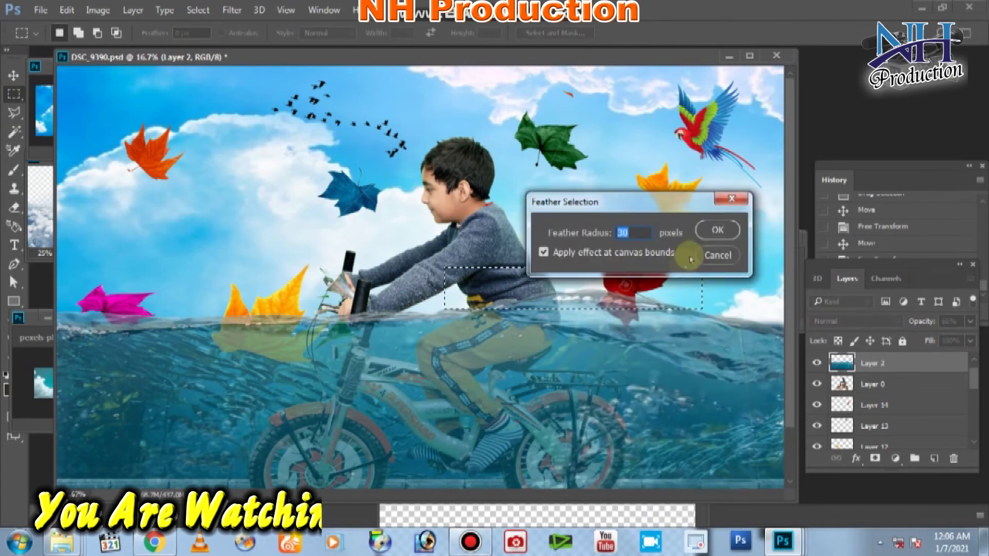
pyautogui.click(711, 231)
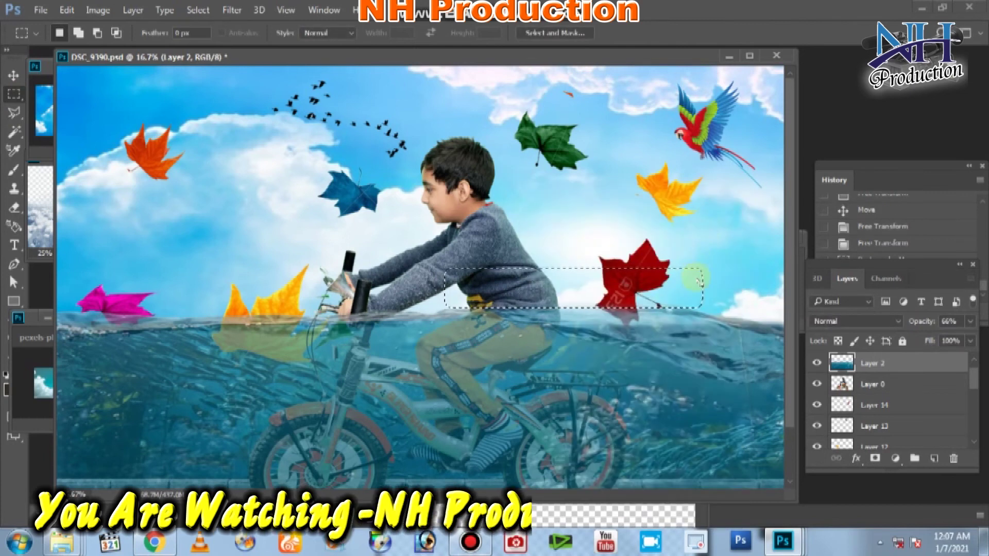
pyautogui.press('Delete')
pyautogui.hotkey('ctrl', 'd')
# Step: Feather a full-width waterline strip by 50 px and erase it
pyautogui.hotkey('ctrl', '-')
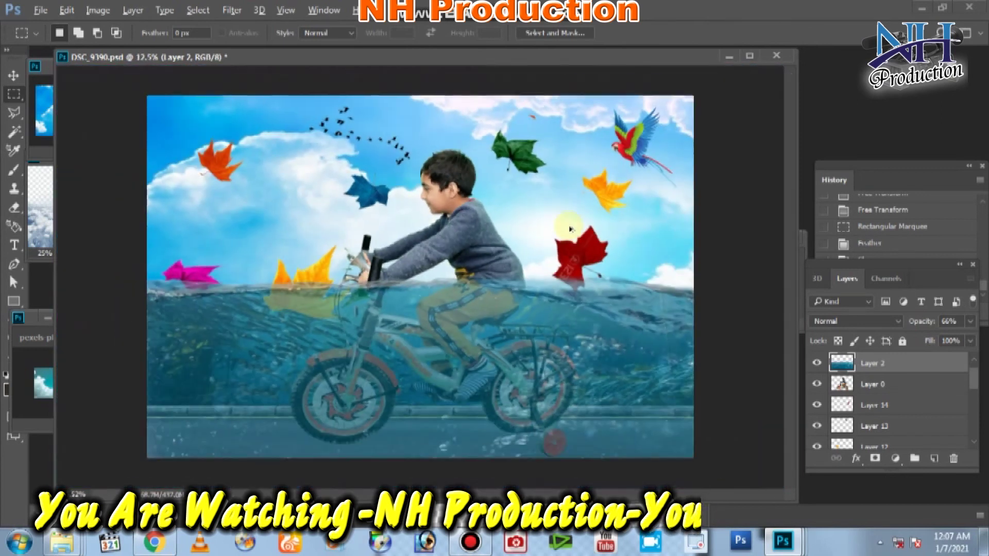
pyautogui.scroll(1, 570, 228)
pyautogui.moveTo(680, 255); pyautogui.dragTo(750, 268)
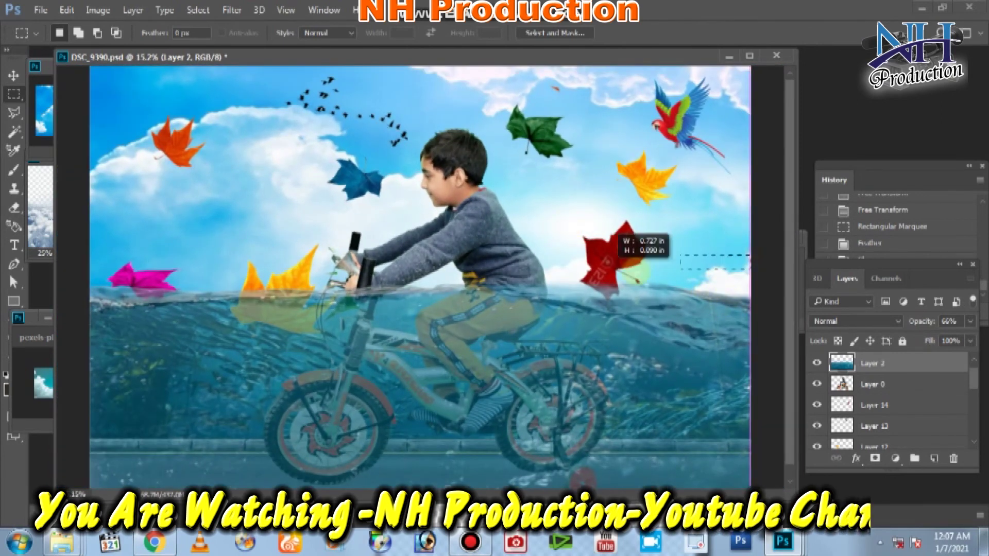
pyautogui.moveTo(680, 269); pyautogui.dragTo(77, 296)
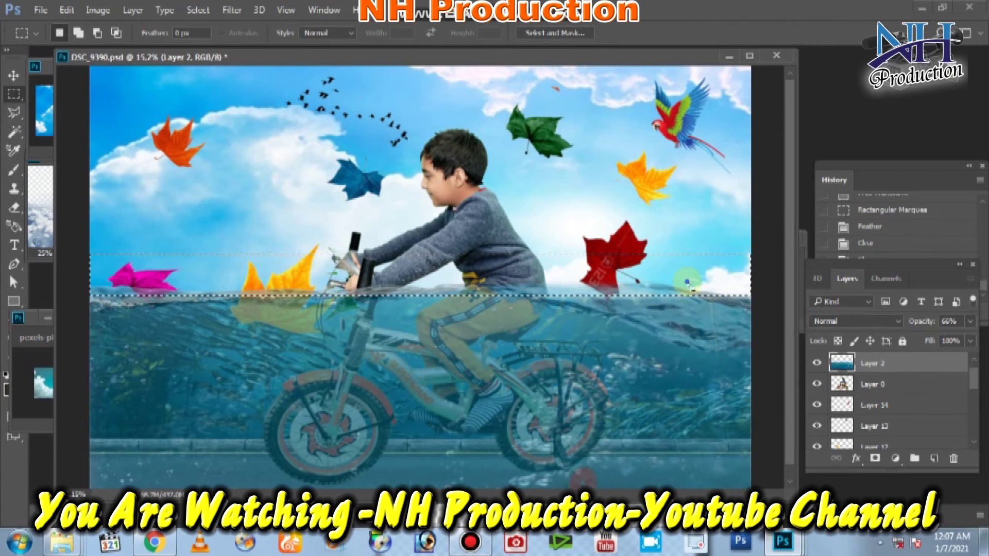
pyautogui.rightClick(688, 282)
pyautogui.click(721, 254)
pyautogui.write('50')
pyautogui.press('Return')
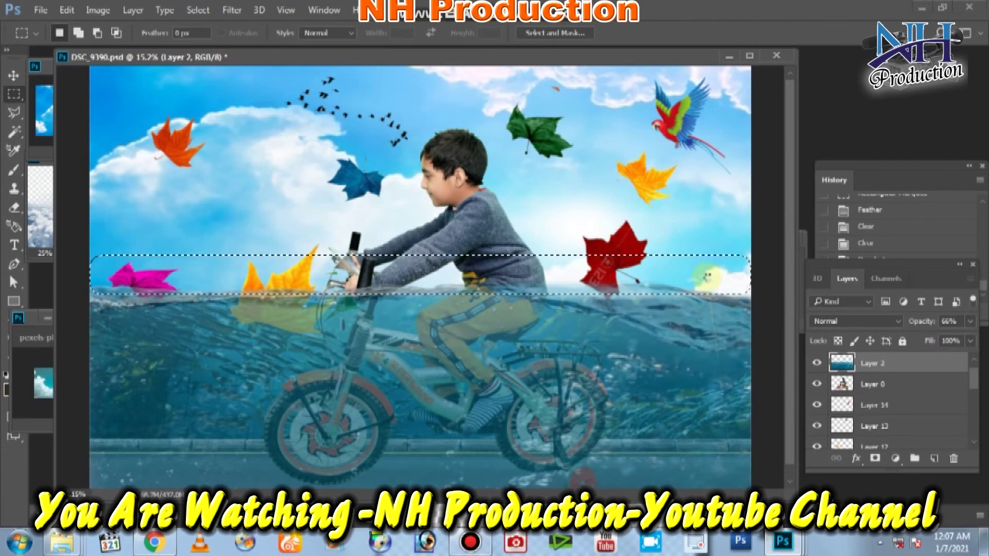
pyautogui.press('Delete')
pyautogui.press('Delete')
pyautogui.hotkey('ctrl', 'd')
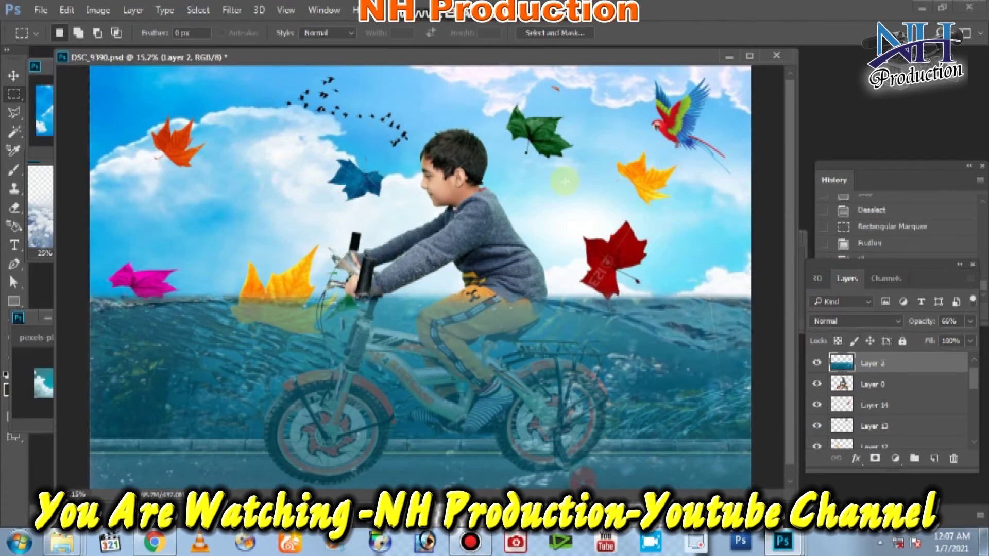
# Step: Delete the selected extra water area from Layer 4
pyautogui.scroll(1, 681, 313)
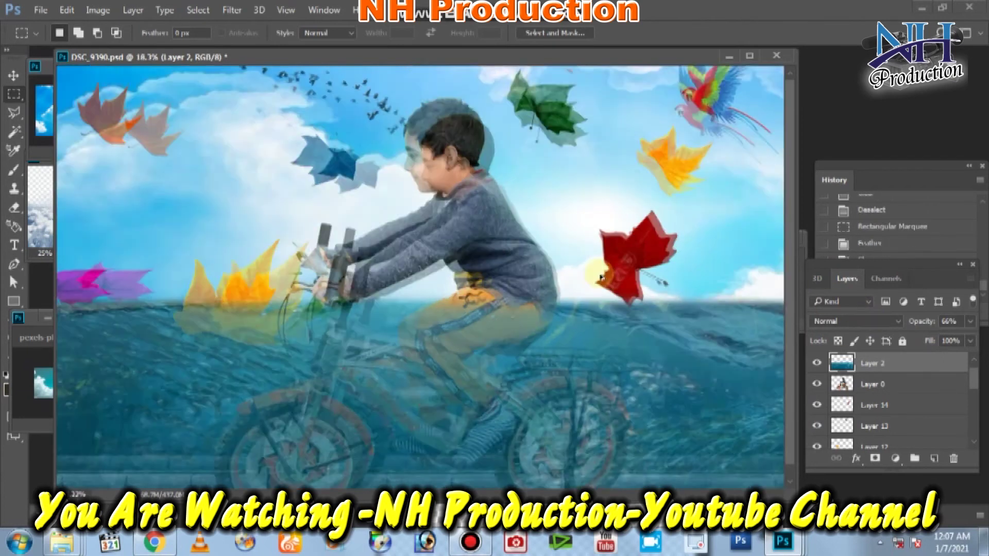
pyautogui.scroll(-2, 644, 294)
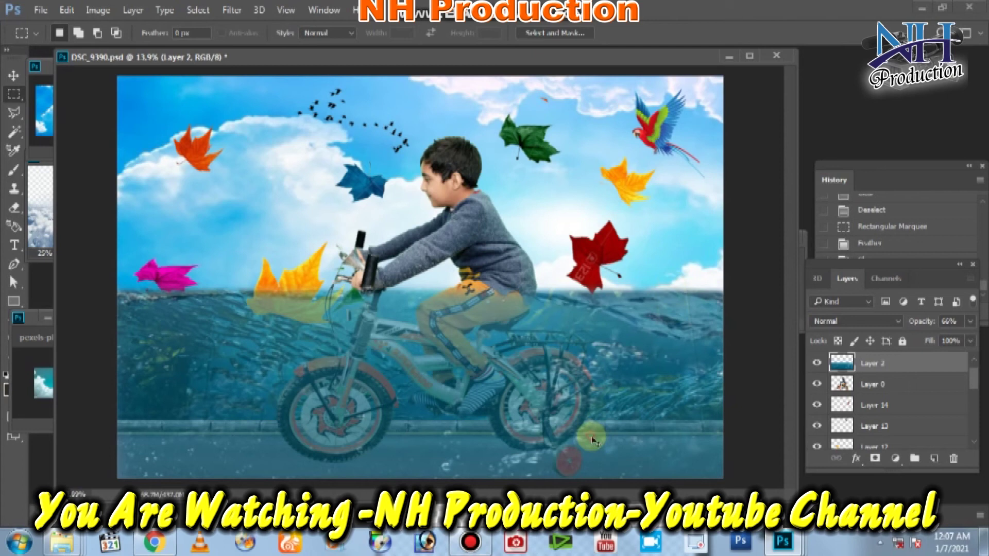
pyautogui.scroll(-4, 868, 407)
pyautogui.scroll(-1, 868, 422)
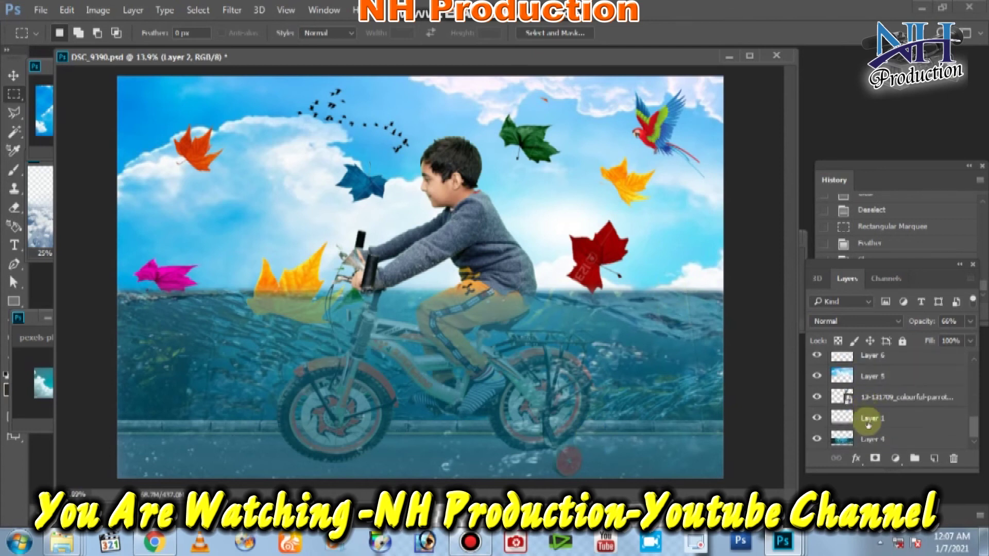
pyautogui.click(868, 442)
pyautogui.press('Delete')
pyautogui.press('5')
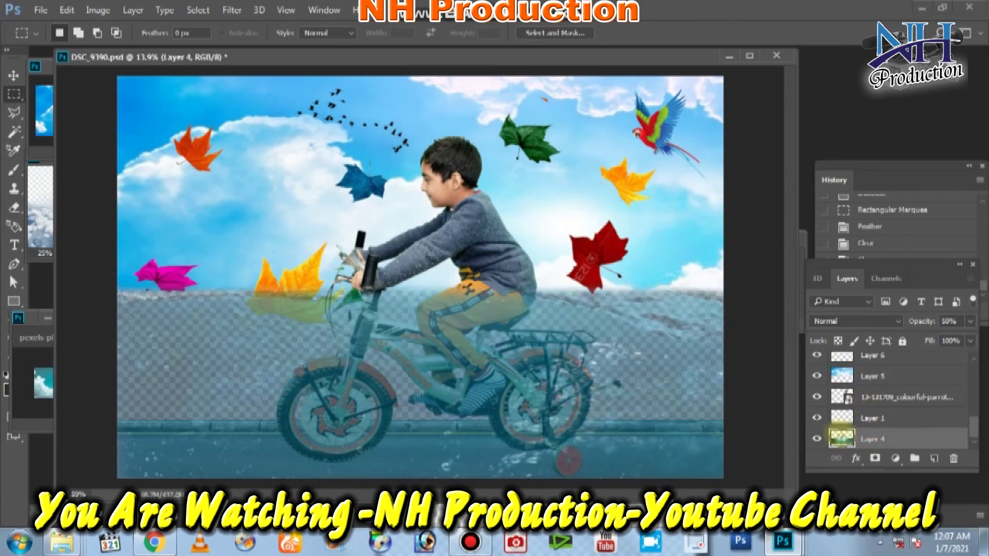
# Step: Lower the red leaf into the water and nudge the pink leaf slightly
pyautogui.keyDown('ctrl'); pyautogui.click(643, 453); pyautogui.keyUp('ctrl')
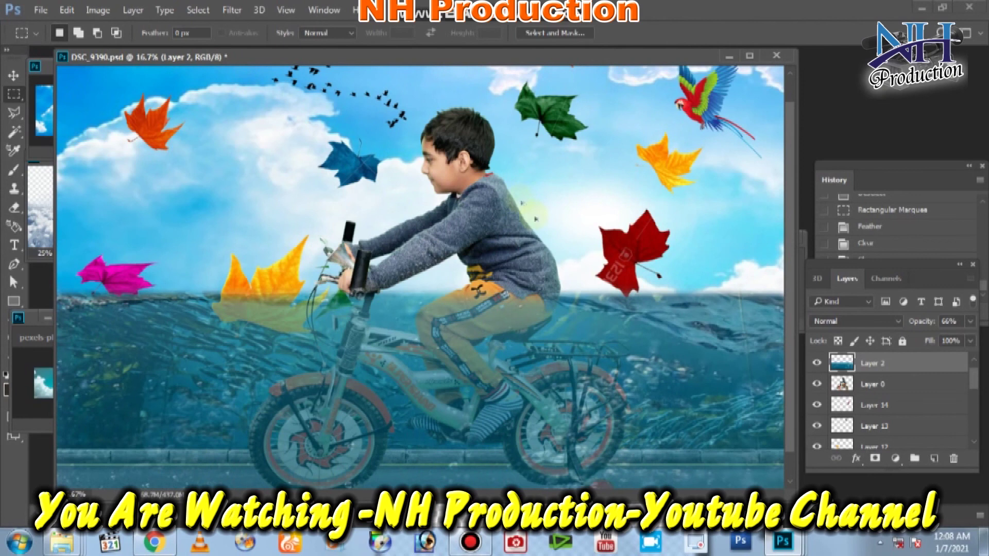
pyautogui.moveTo(642, 264); pyautogui.dragTo(652, 295)
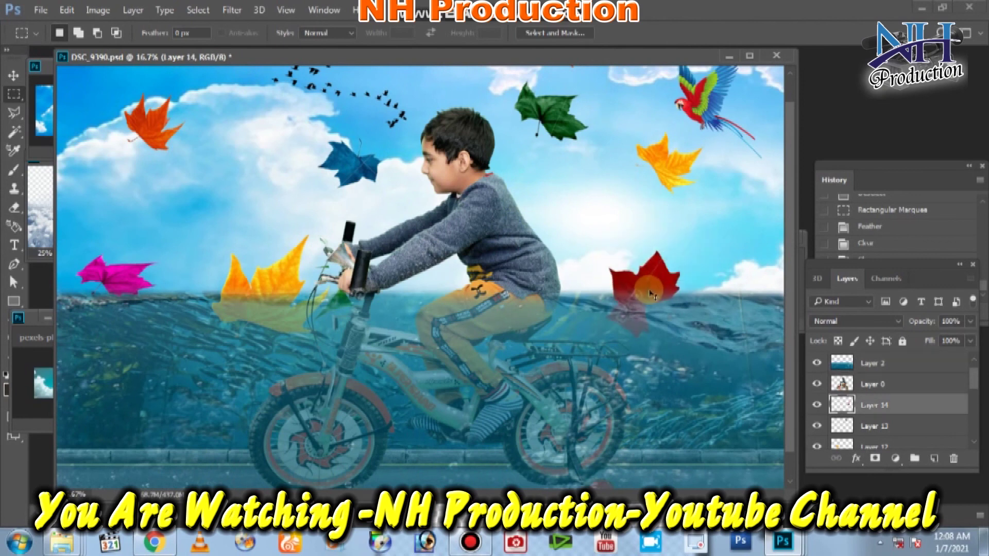
pyautogui.moveTo(152, 285); pyautogui.dragTo(135, 268)
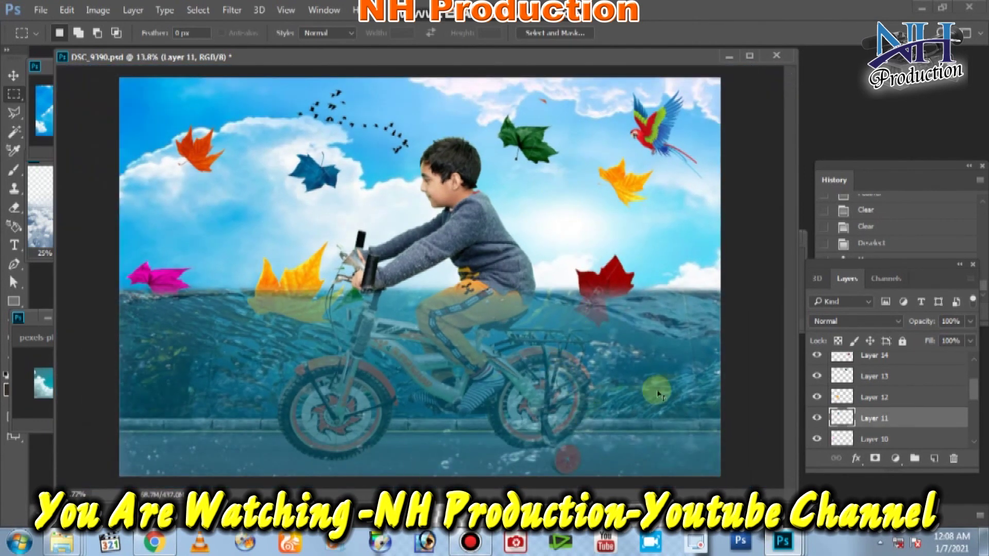
pyautogui.keyDown('ctrl'); pyautogui.click(441, 452); pyautogui.keyUp('ctrl')
# Step: Draw elliptical selections on the ground under both bicycle wheels
pyautogui.moveTo(292, 450); pyautogui.dragTo(370, 465)
pyautogui.rightClick(13, 94)
pyautogui.click(62, 103)
pyautogui.moveTo(293, 450); pyautogui.dragTo(379, 459)
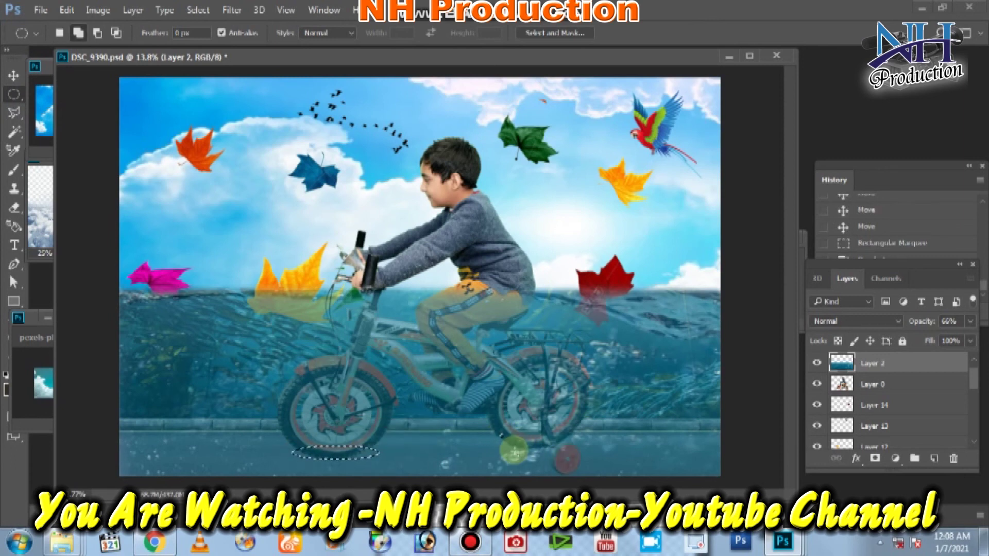
pyautogui.moveTo(510, 444); pyautogui.dragTo(596, 456)
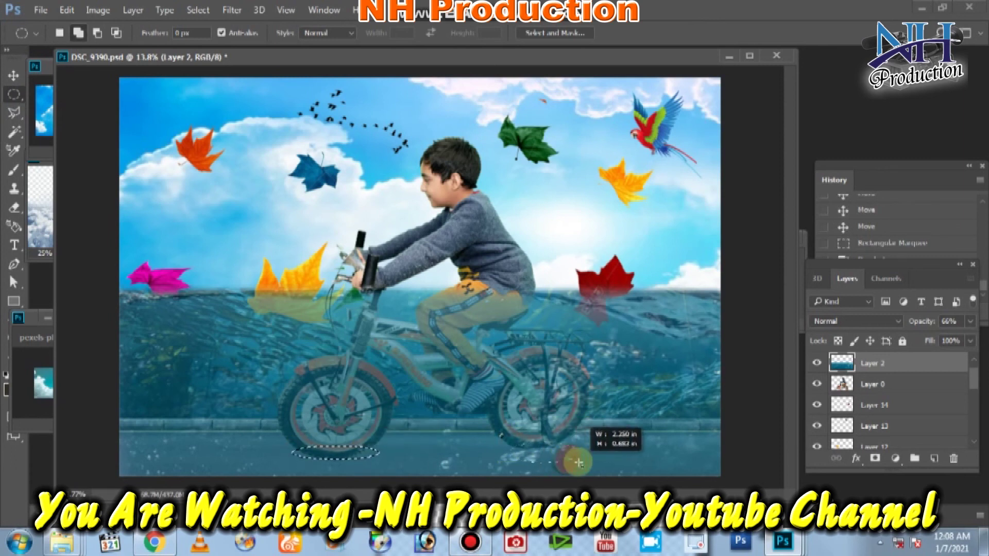
pyautogui.click(561, 438)
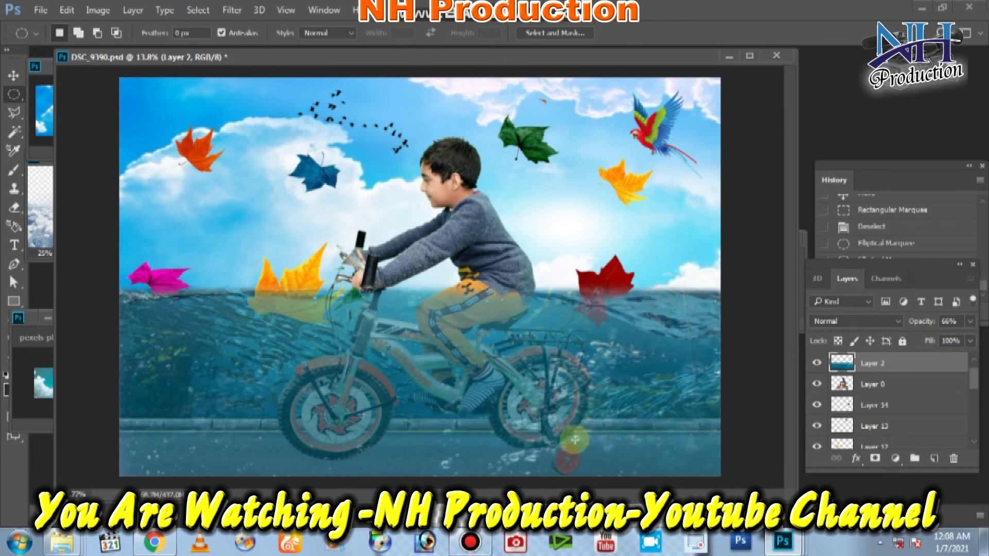
pyautogui.moveTo(570, 431); pyautogui.dragTo(657, 442)
pyautogui.moveTo(448, 450); pyautogui.dragTo(406, 443)
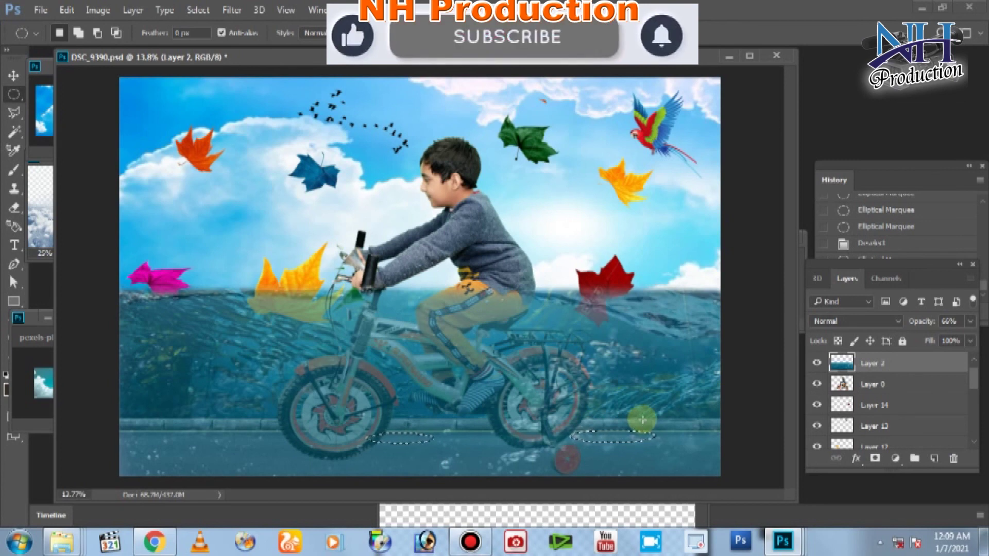
# Step: Feather the ovals and darken them with Levels, output white lowered to 97
pyautogui.rightClick(642, 420)
pyautogui.click(714, 152)
pyautogui.click(713, 225)
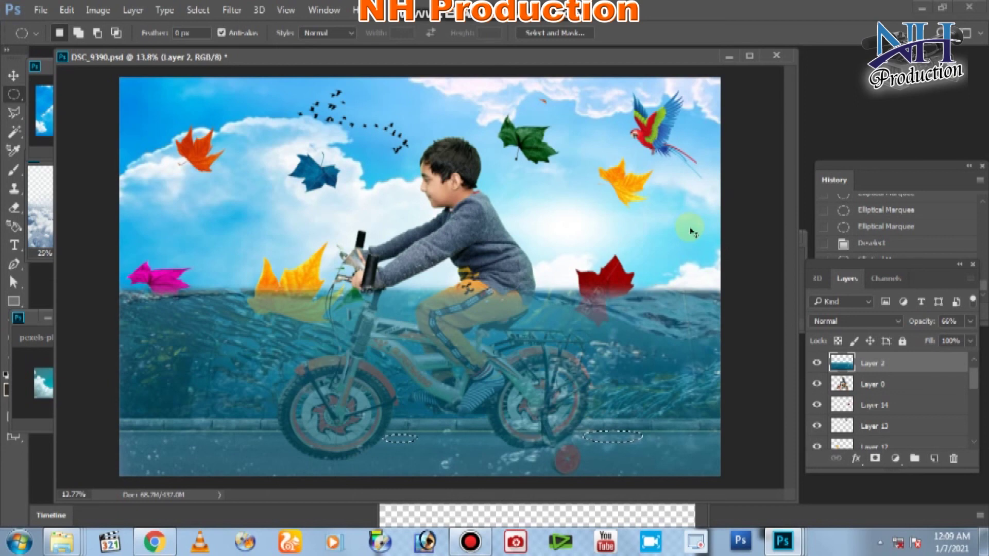
pyautogui.hotkey('ctrl', 'l')
pyautogui.moveTo(685, 359); pyautogui.dragTo(654, 361)
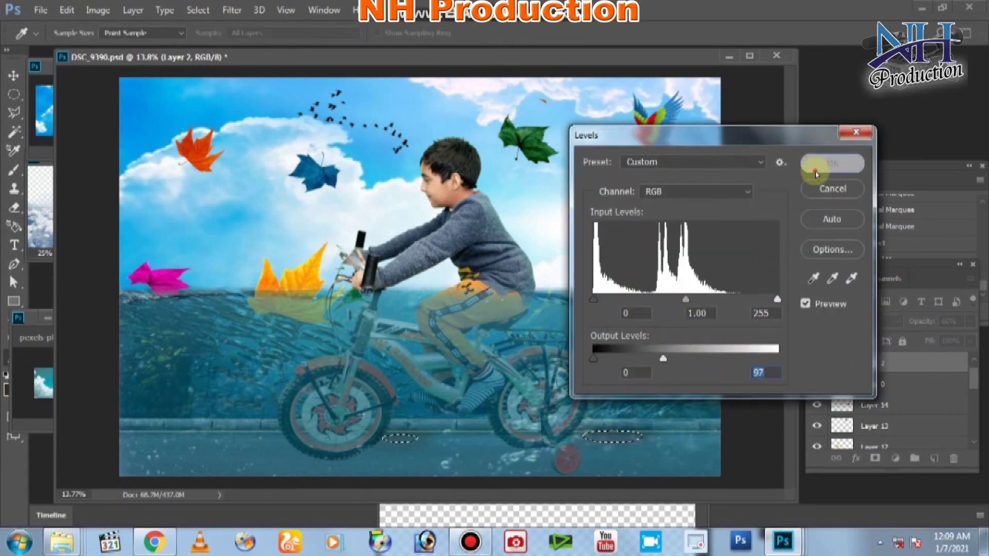
pyautogui.click(830, 164)
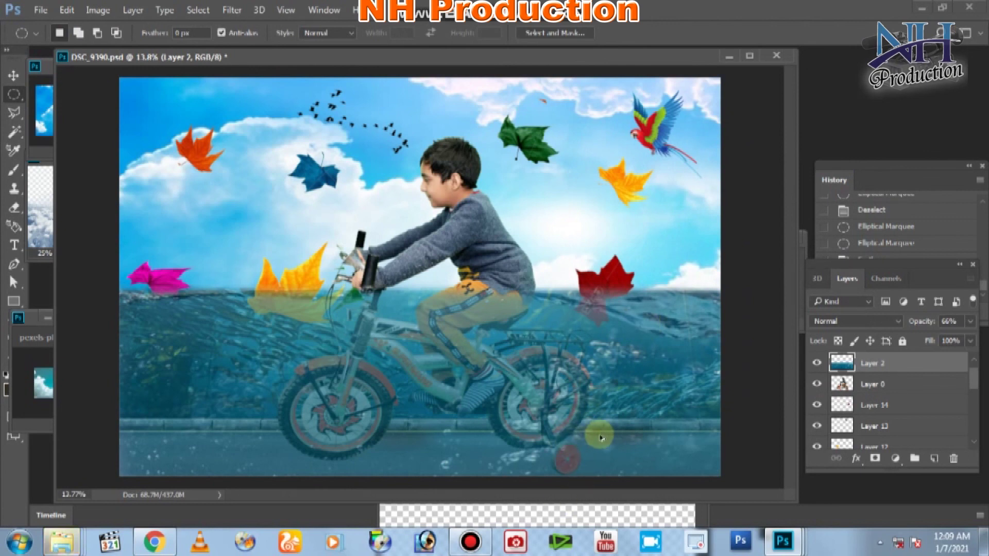
# Step: Scale the parrot on Layer 6 down to about 67% in the upper-right sky
pyautogui.scroll(-2, 542, 367)
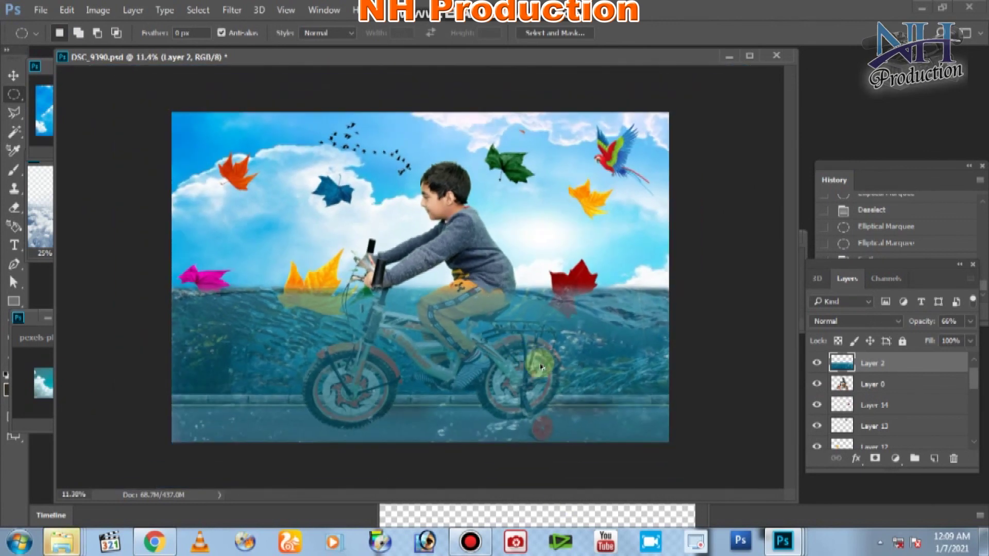
pyautogui.scroll(1, 542, 367)
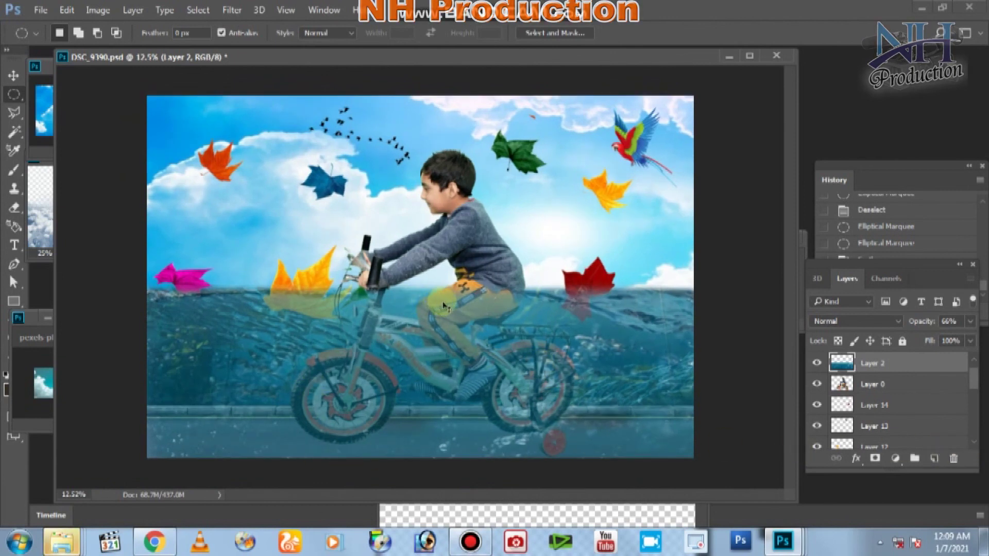
pyautogui.scroll(2, 467, 276)
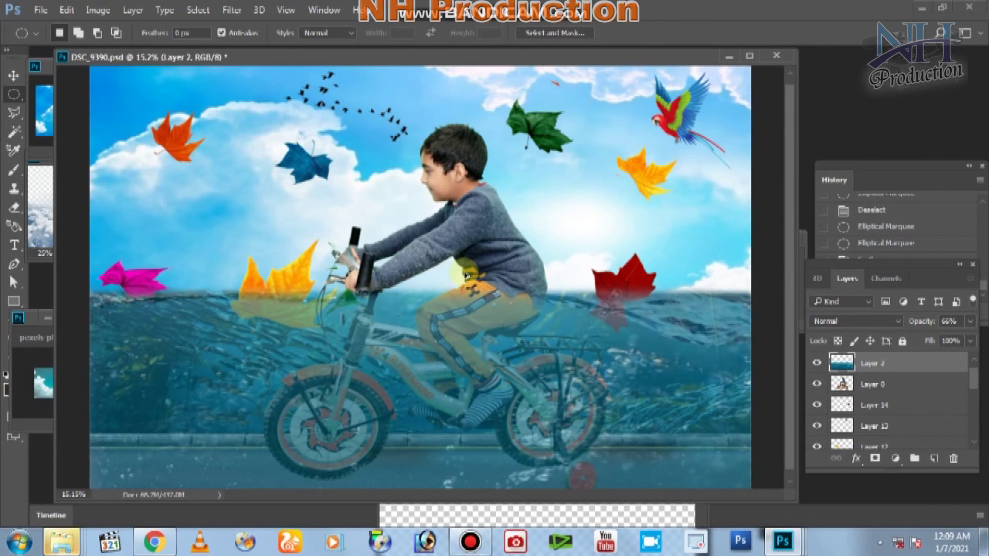
pyautogui.scroll(-1, 467, 275)
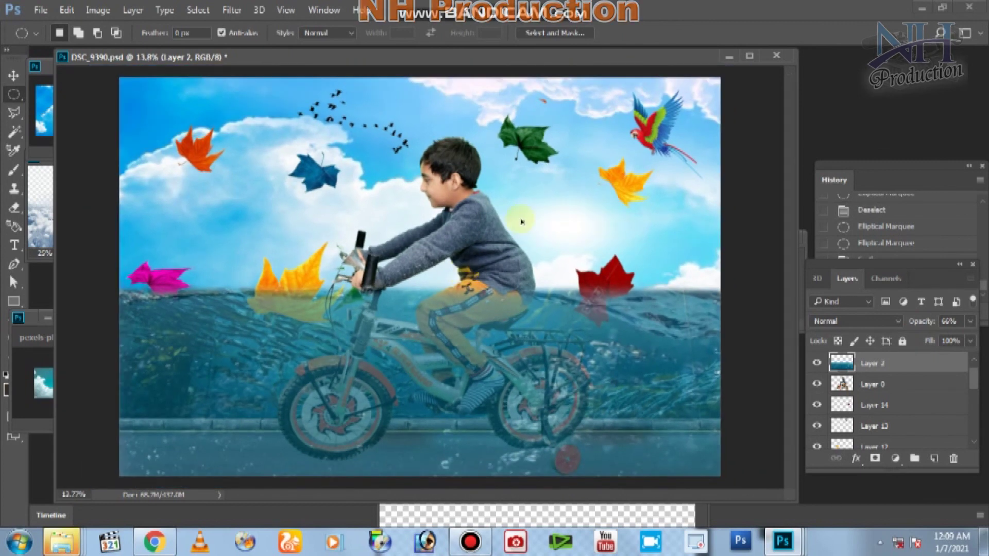
pyautogui.keyDown('ctrl'); pyautogui.click(653, 139); pyautogui.keyUp('ctrl')
pyautogui.hotkey('ctrl', 't')
pyautogui.moveTo(717, 85); pyautogui.dragTo(689, 133)
pyautogui.press('Return')
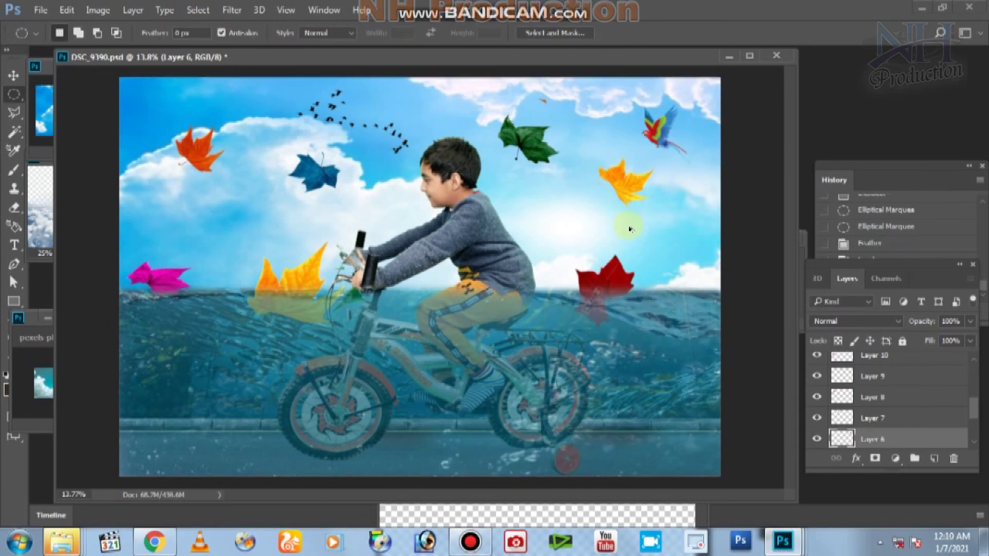